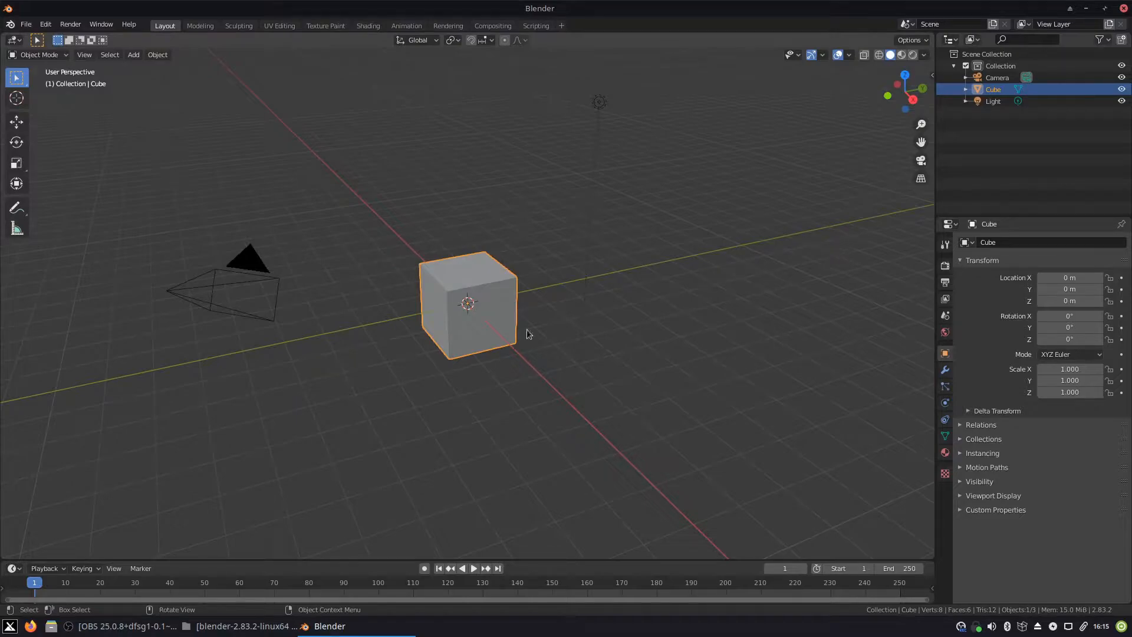
Search the system's application launcher for "blender" and dismiss the launcher
{"action": "left_click", "coordinate": [1, 635]}
{"action": "type", "text": "blender"}
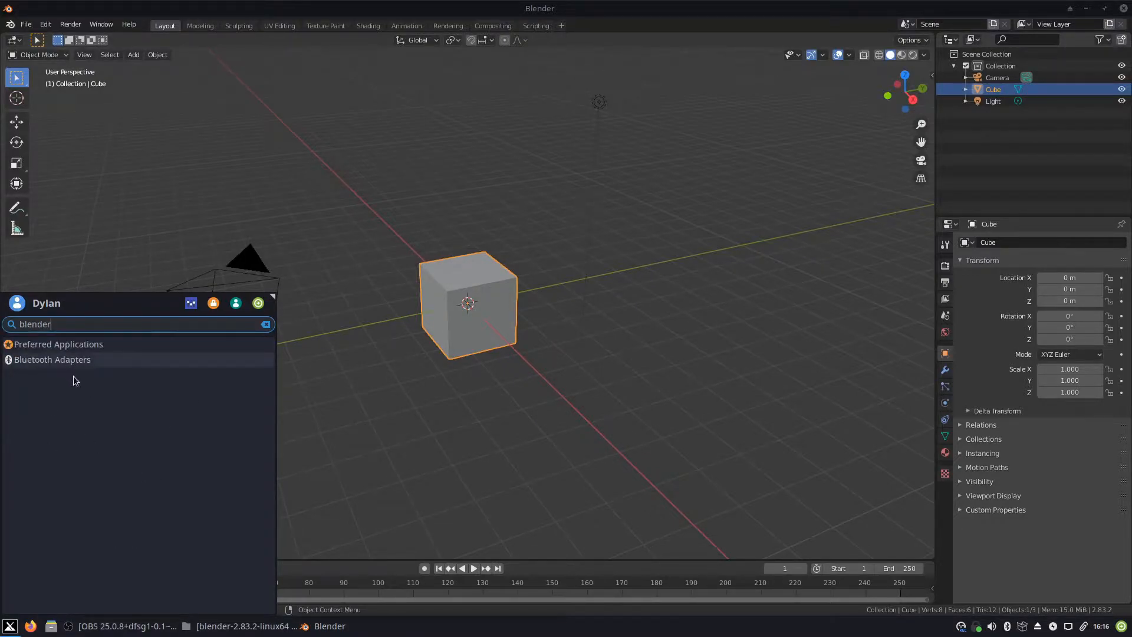
{"action": "left_click", "coordinate": [443, 412]}
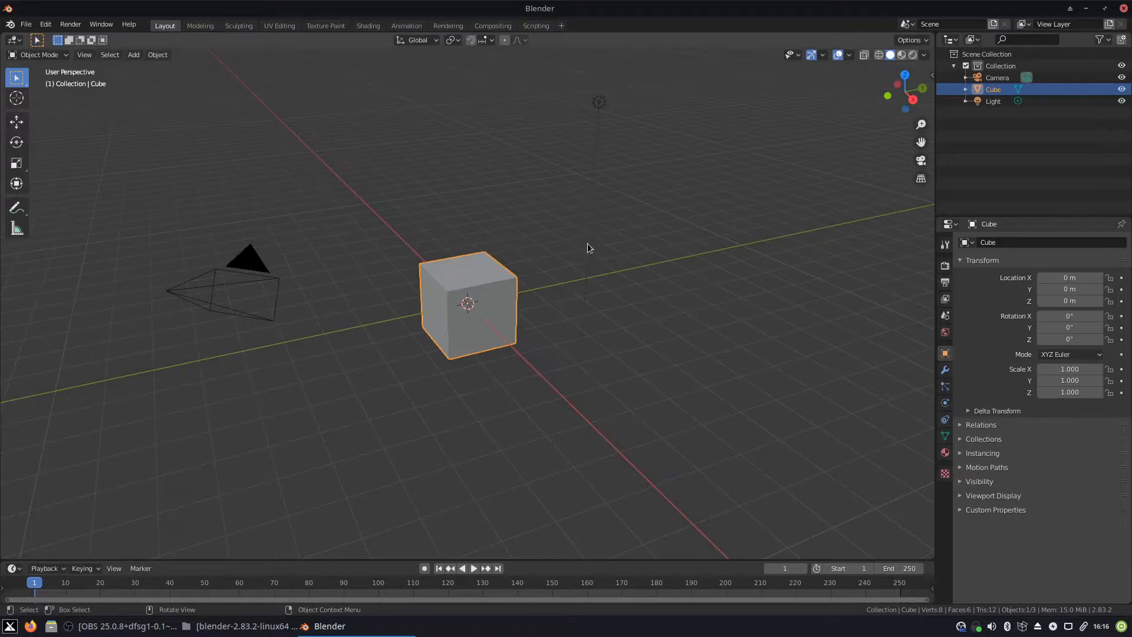
Close the running Blender session and launch the blender-2.90.0 build from the Downloads folder
{"action": "left_click", "coordinate": [1123, 8]}
{"action": "left_click", "coordinate": [242, 626]}
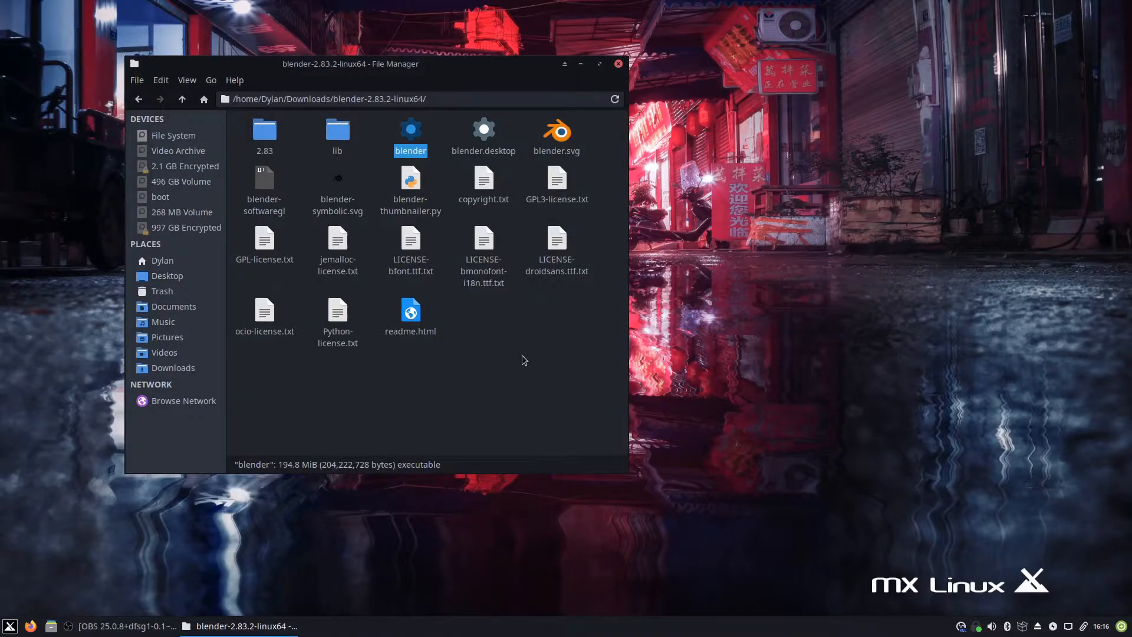
{"action": "left_click", "coordinate": [138, 99]}
{"action": "left_click", "coordinate": [337, 140]}
{"action": "double_click", "coordinate": [337, 139]}
{"action": "double_click", "coordinate": [403, 131]}
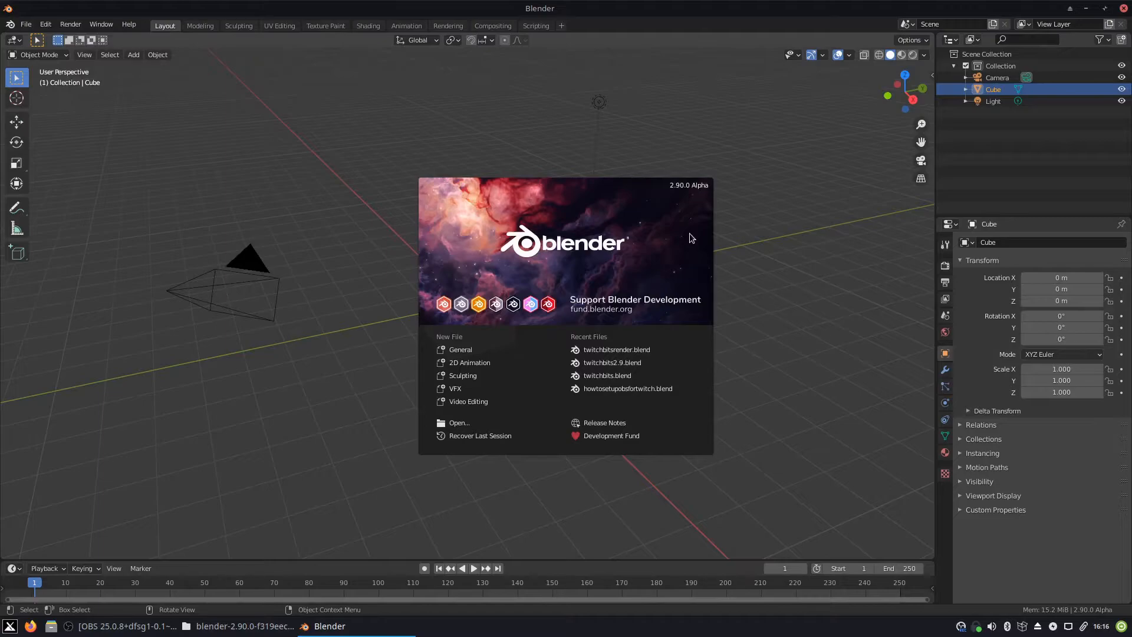
Close Blender 2.90.0, launch the blender-2.83.2 build from Downloads, and start a new Video Editing file
{"action": "left_click", "coordinate": [1123, 8]}
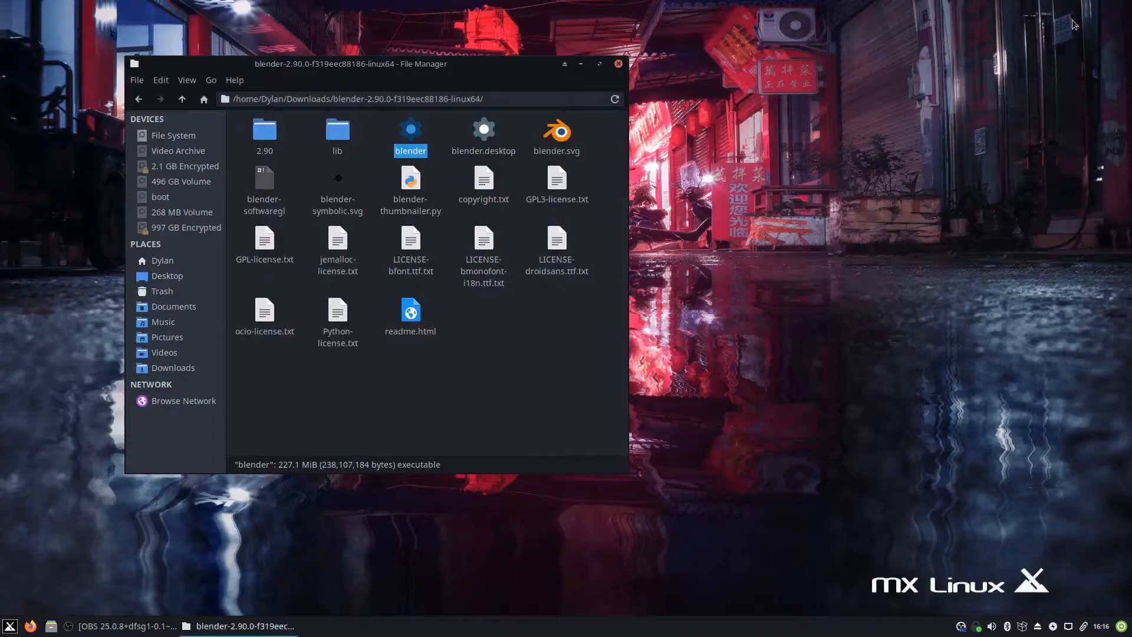
{"action": "left_click", "coordinate": [139, 99]}
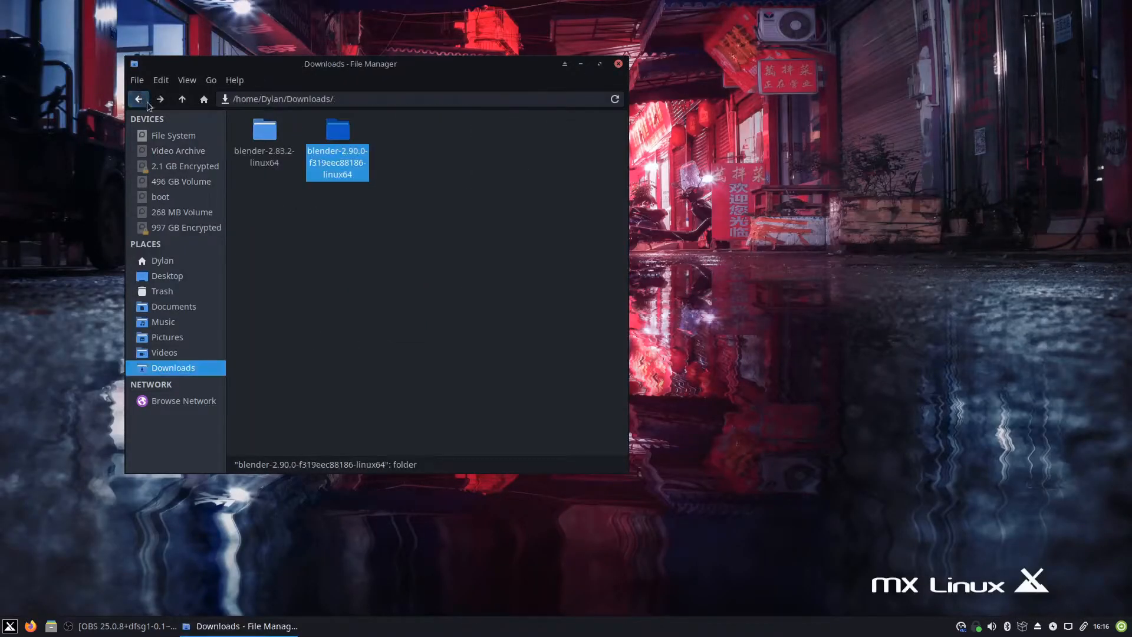
{"action": "double_click", "coordinate": [257, 156]}
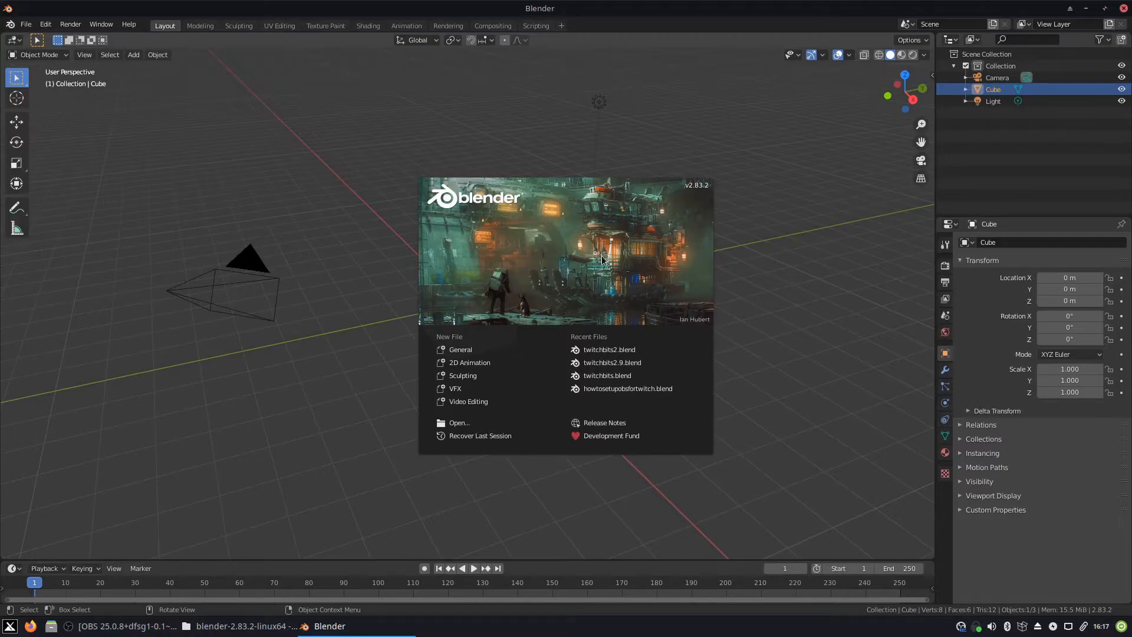
{"action": "left_click", "coordinate": [458, 406]}
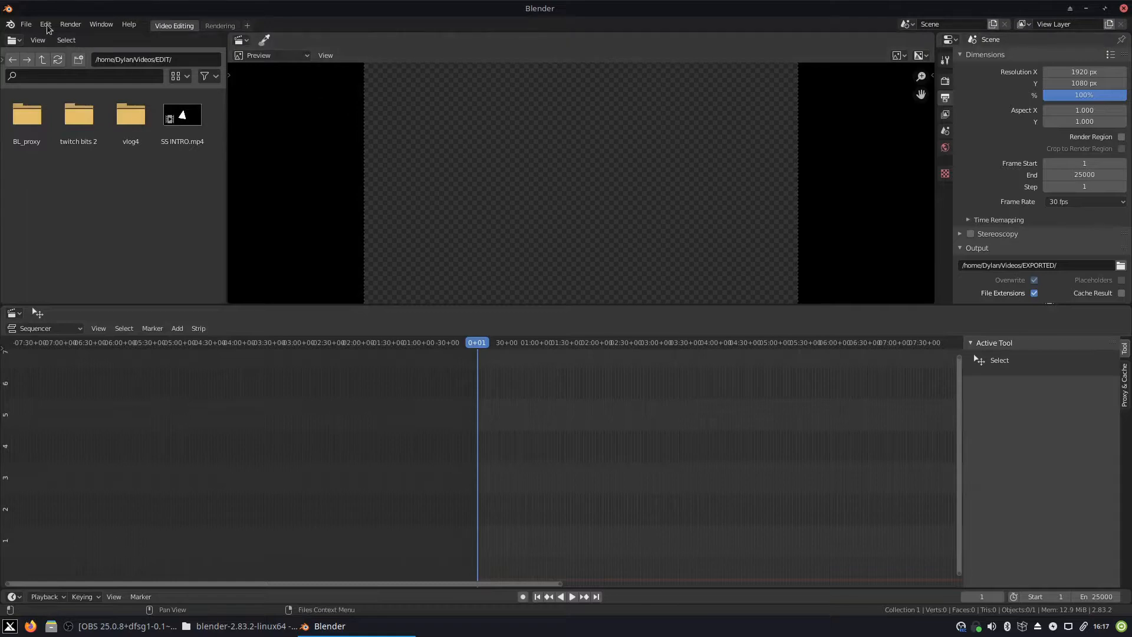
Restore the video editing setup to its factory default settings
{"action": "left_click", "coordinate": [25, 25]}
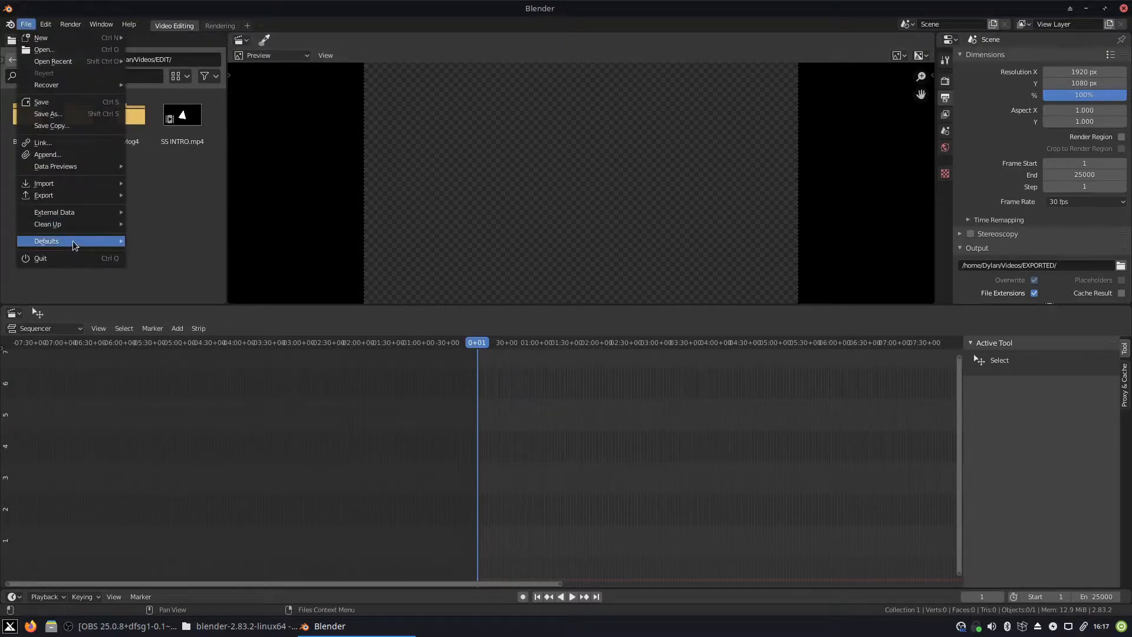
{"action": "mouse_move", "coordinate": [73, 241]}
{"action": "left_click", "coordinate": [175, 260]}
{"action": "left_click", "coordinate": [155, 263]}
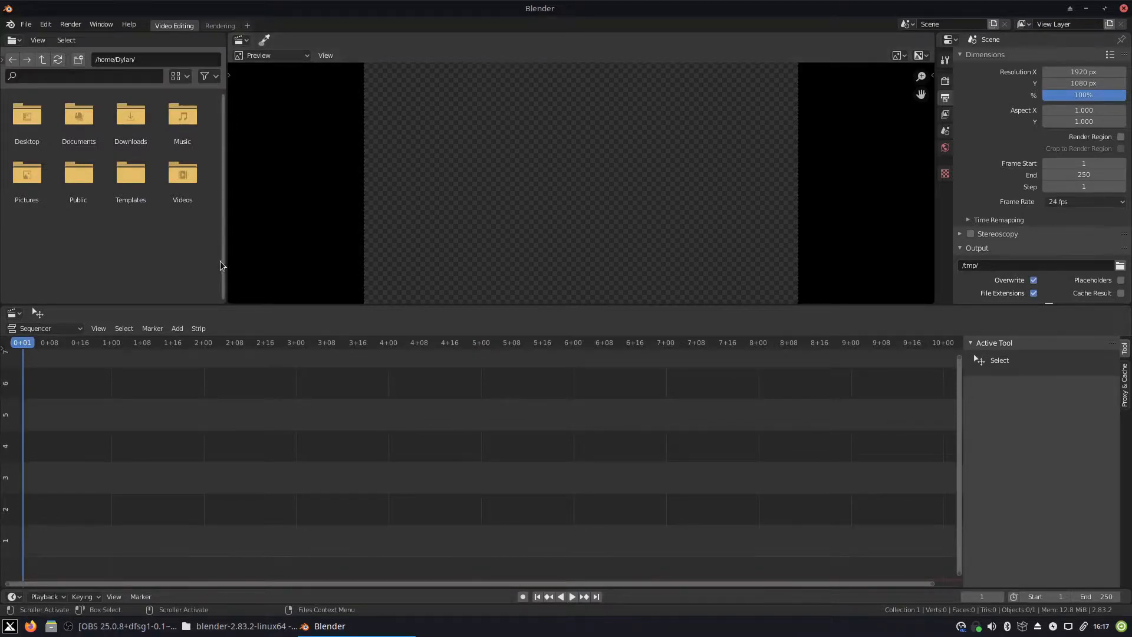
Open the Videos/EDIT folder in Blender's file browser
{"action": "double_click", "coordinate": [182, 177]}
{"action": "left_click", "coordinate": [28, 120]}
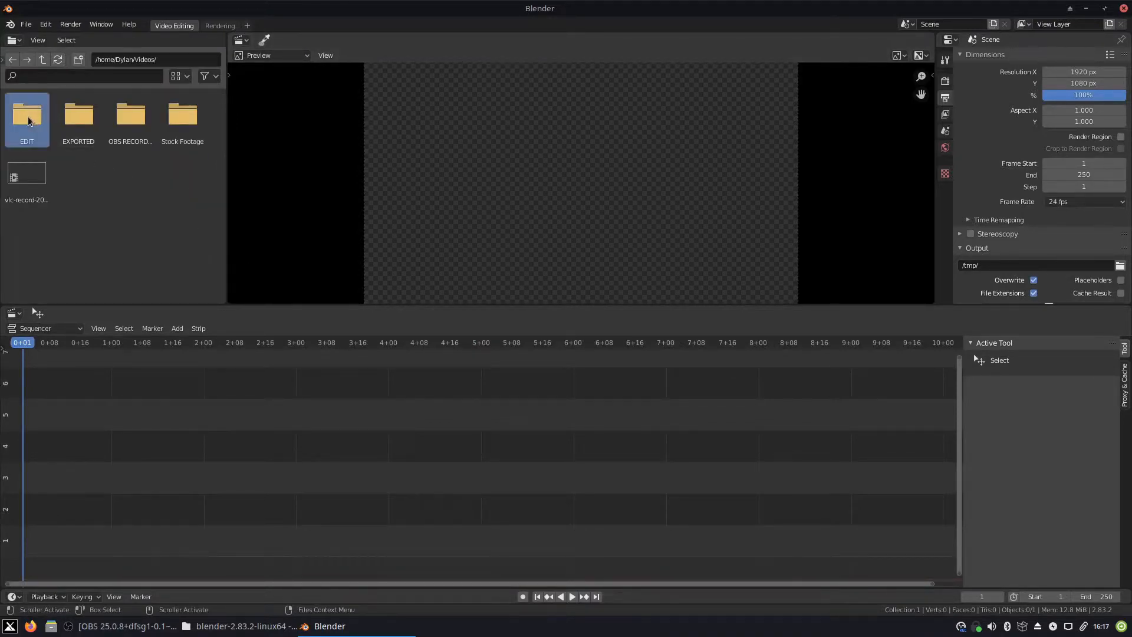
{"action": "double_click", "coordinate": [27, 116]}
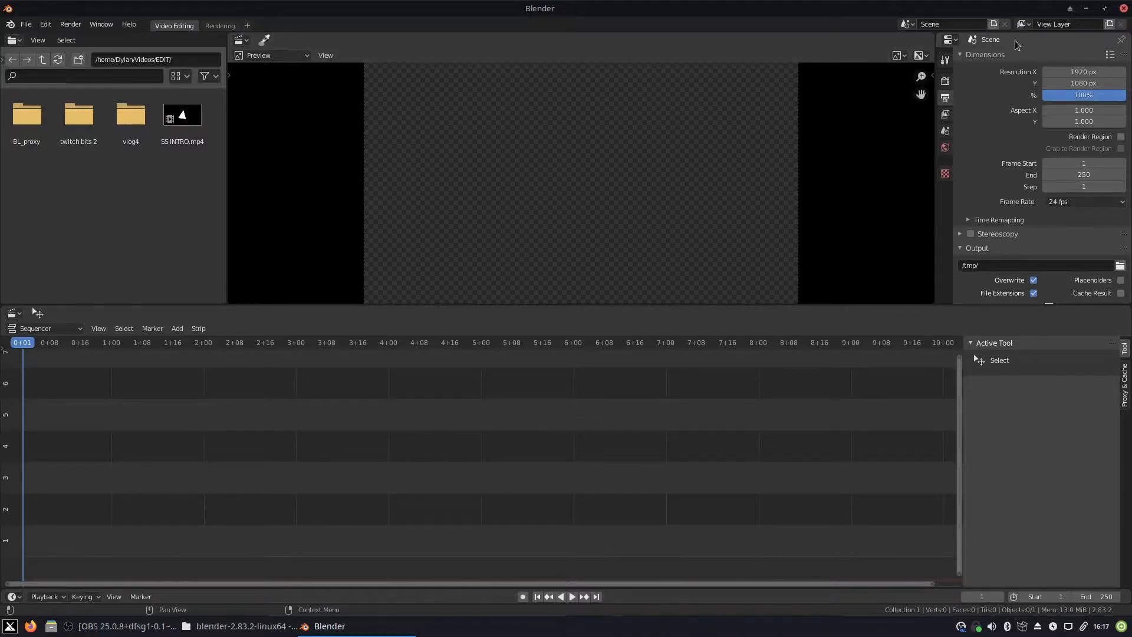
Set the scene's render engine to Cycles and its device to GPU Compute
{"action": "left_click", "coordinate": [946, 82]}
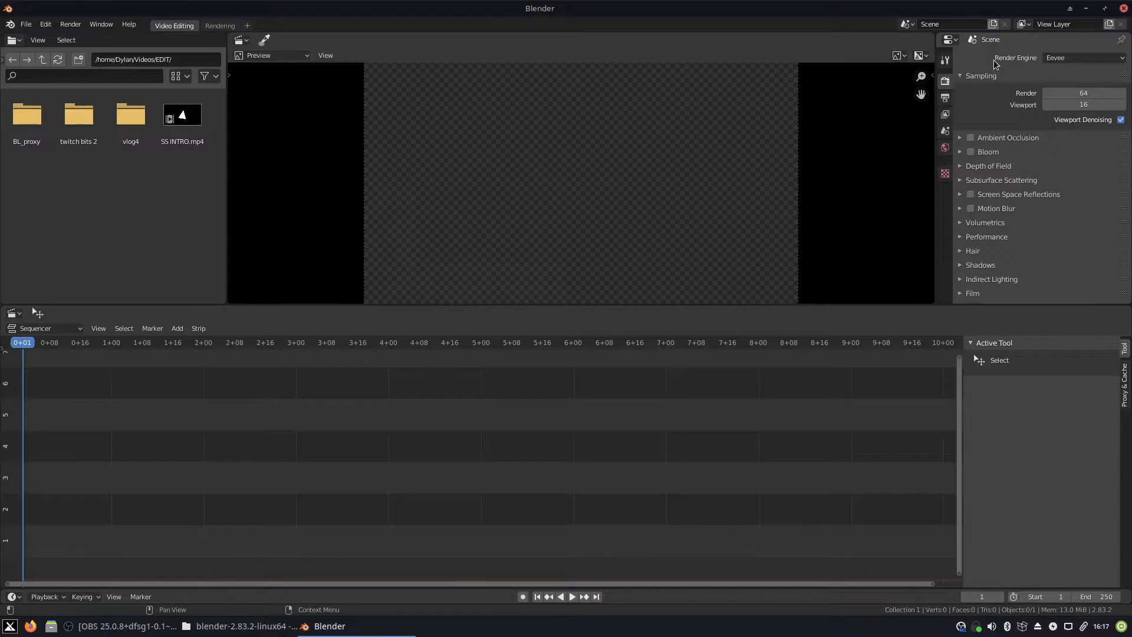
{"action": "left_click", "coordinate": [1061, 63]}
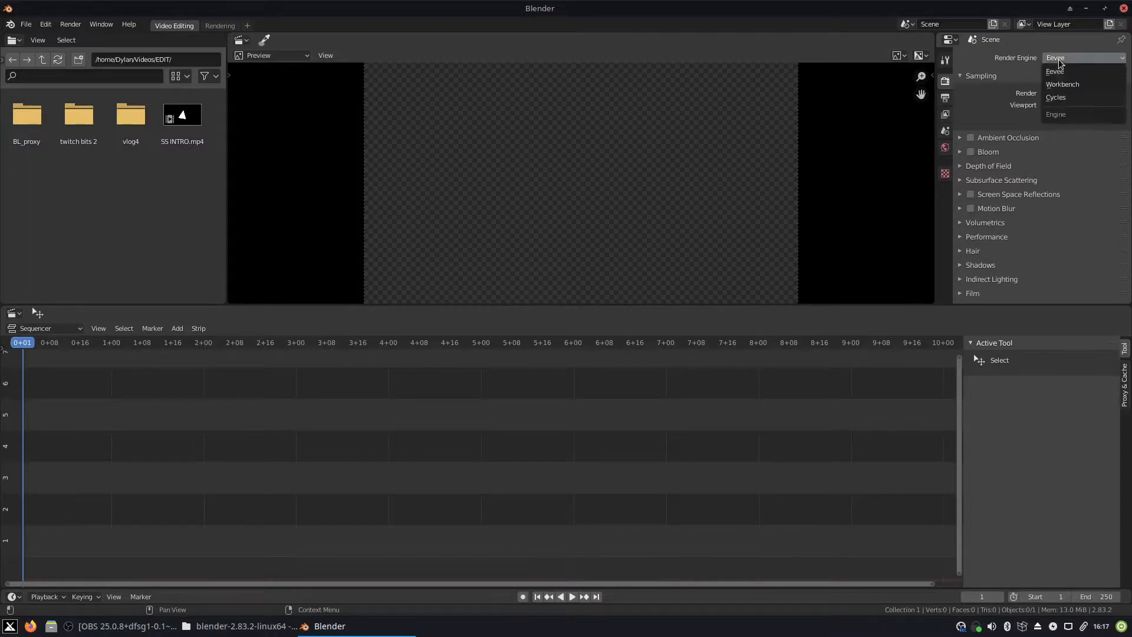
{"action": "left_click", "coordinate": [1067, 98]}
{"action": "left_click", "coordinate": [1065, 87]}
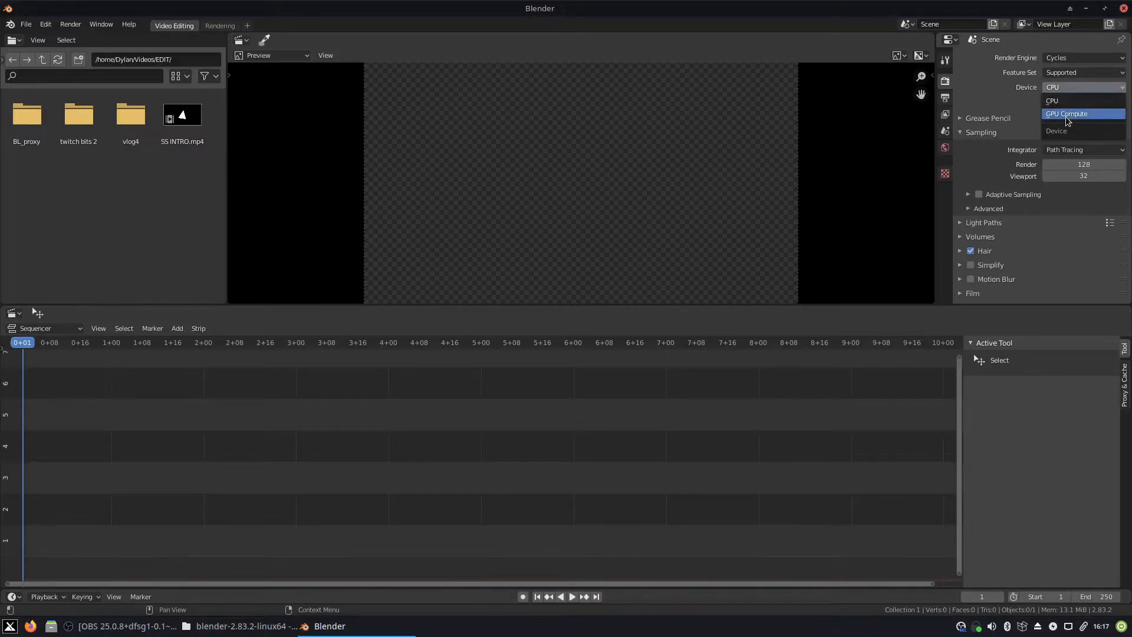
{"action": "left_click", "coordinate": [1067, 115]}
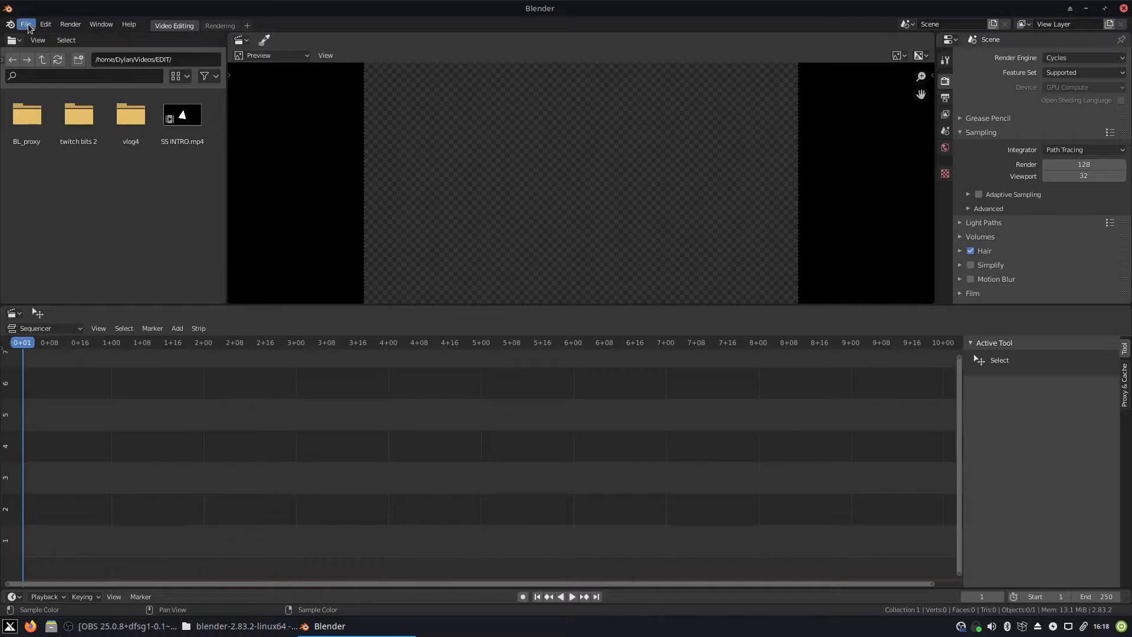
Choose CUDA for the Cycles render devices in the system preferences and close the preferences
{"action": "left_click", "coordinate": [45, 24]}
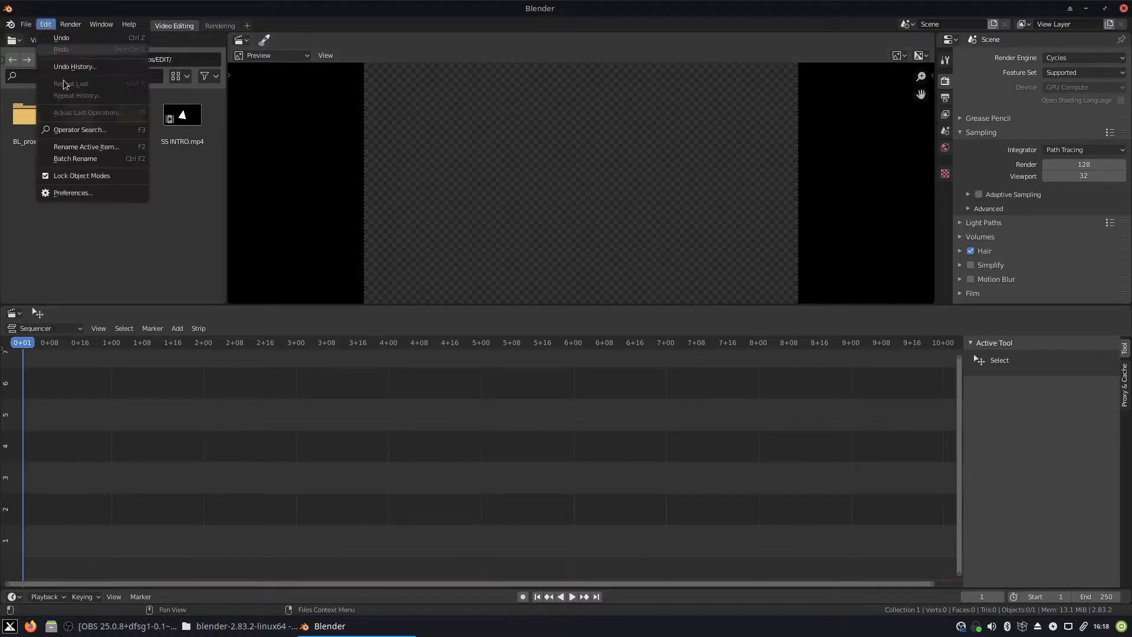
{"action": "left_click", "coordinate": [87, 193]}
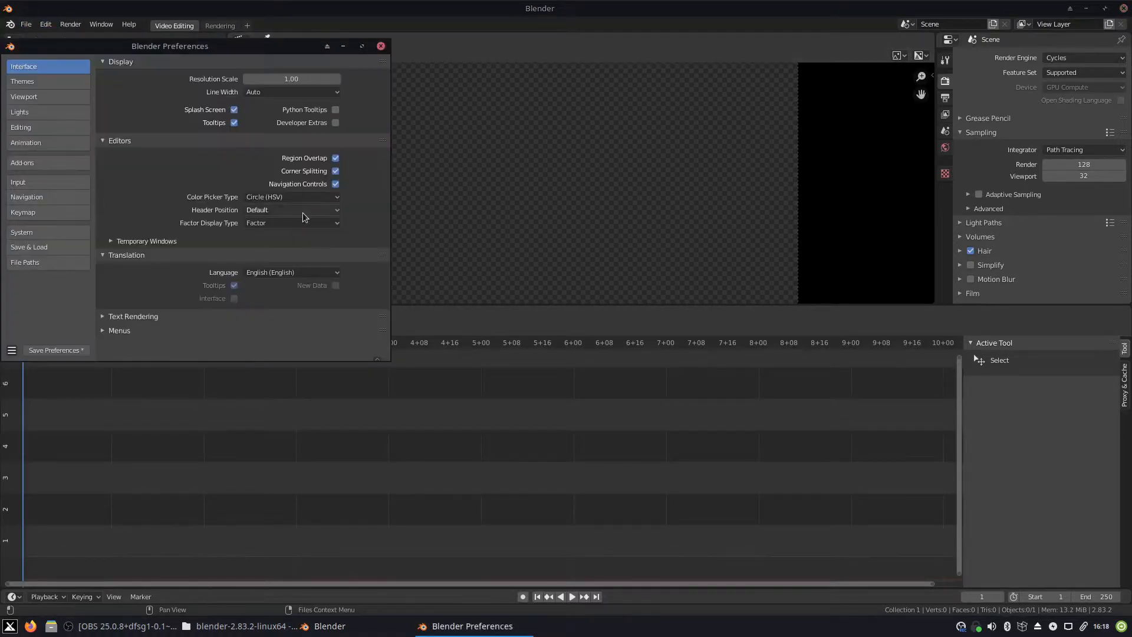
{"action": "left_click", "coordinate": [38, 233]}
{"action": "left_click", "coordinate": [217, 82]}
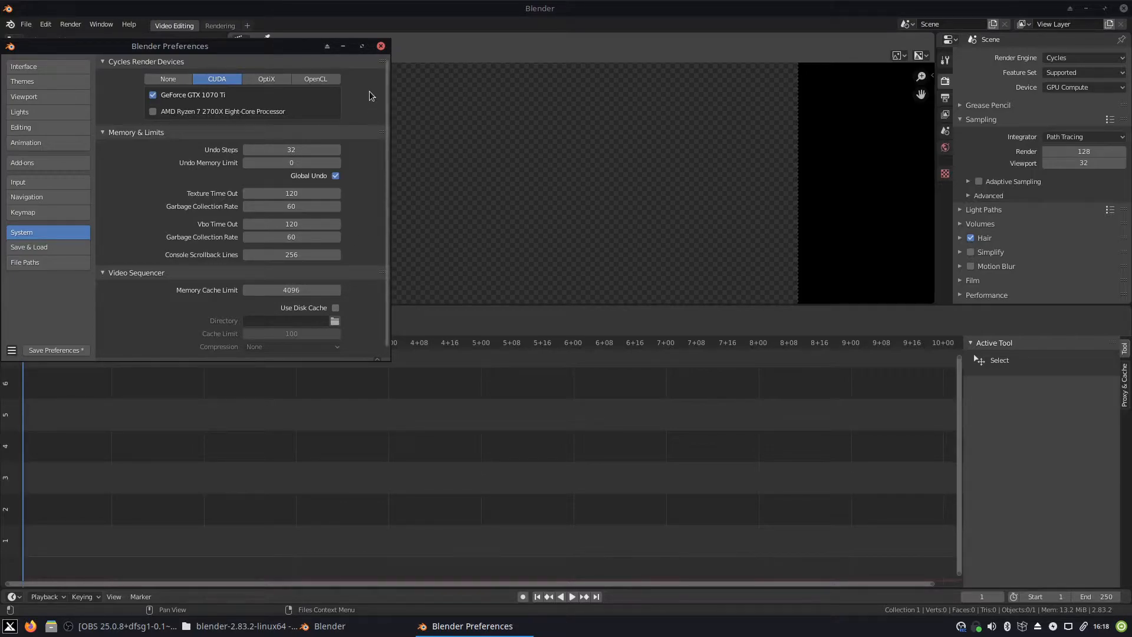
{"action": "left_click", "coordinate": [381, 46]}
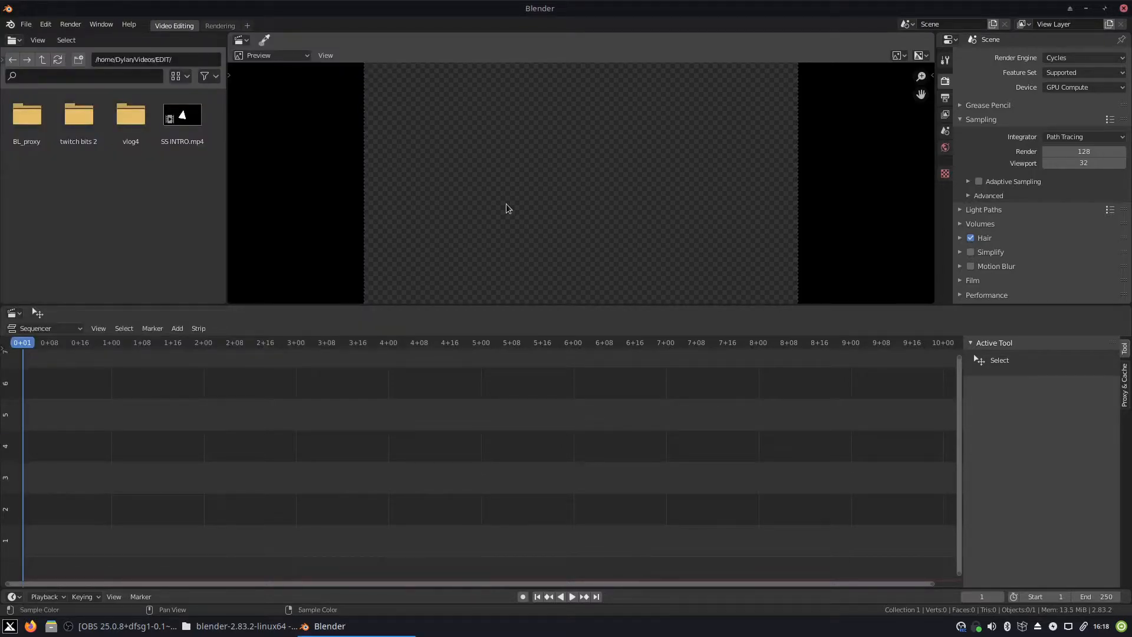
Show the scene's output dimensions, then open C0029.MP4 from the vlog4/hike folder in VLC
{"action": "left_click", "coordinate": [945, 101]}
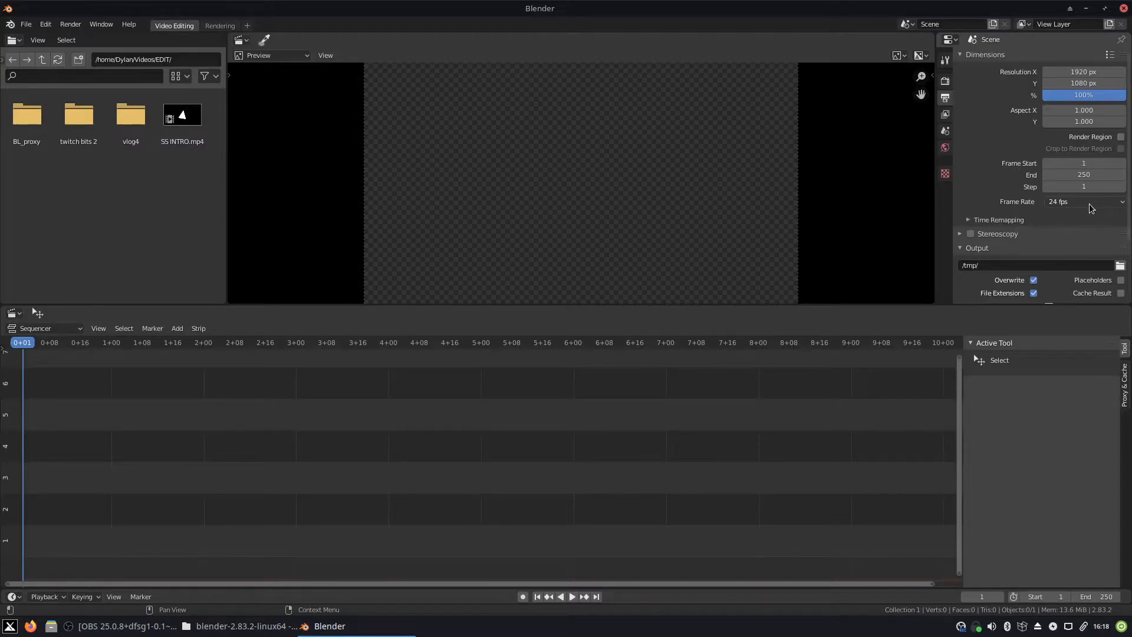
{"action": "left_click", "coordinate": [51, 626]}
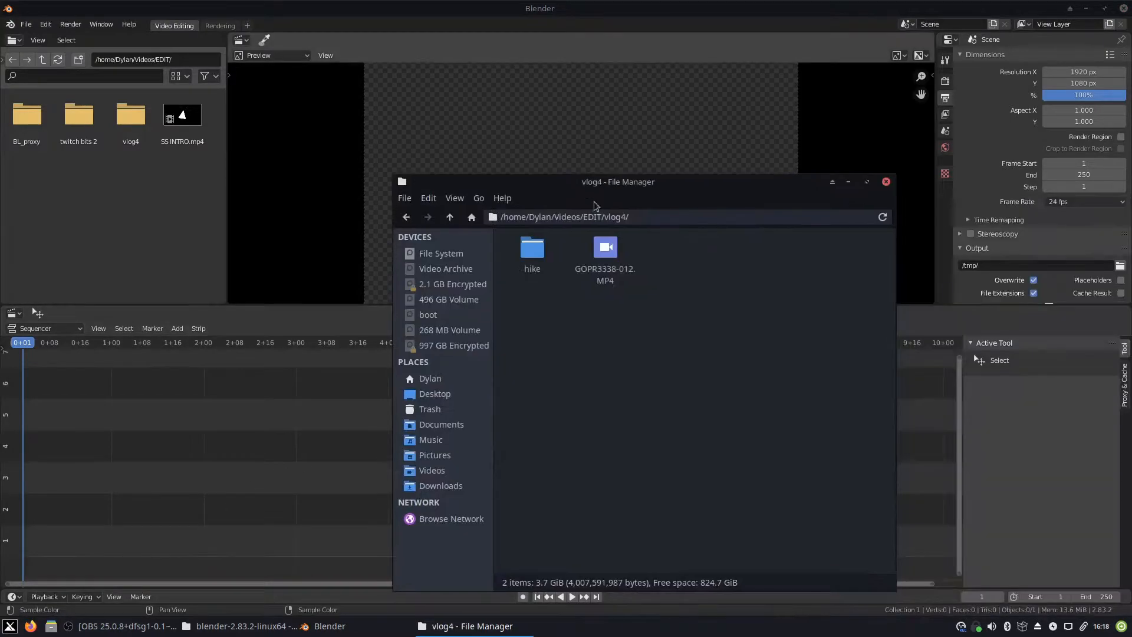
{"action": "left_click", "coordinate": [534, 253]}
{"action": "double_click", "coordinate": [534, 252]}
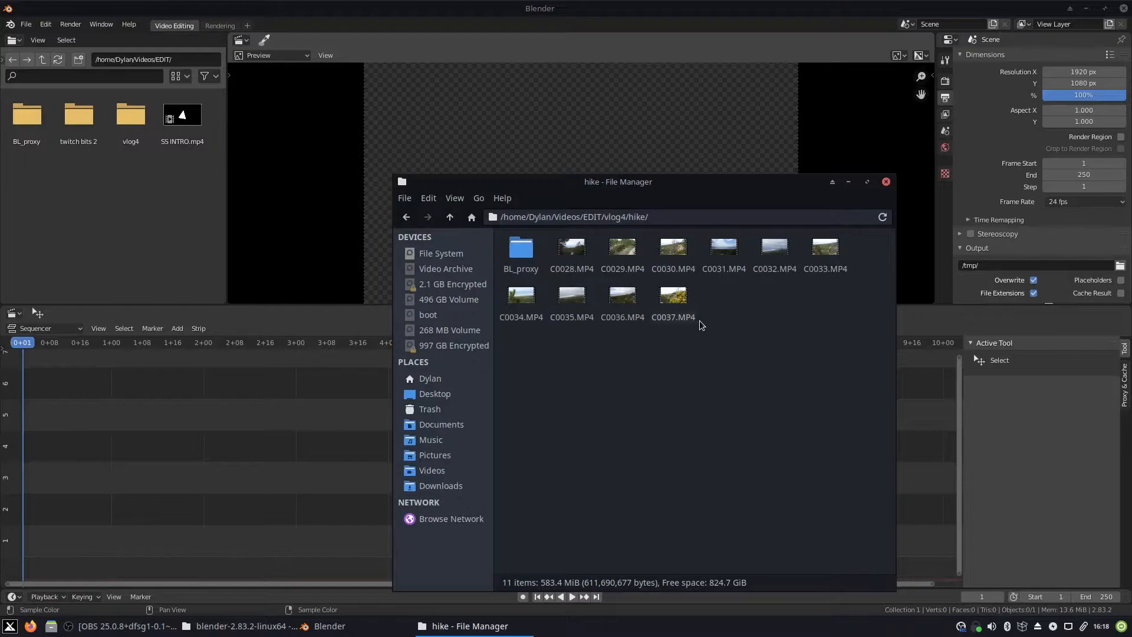
{"action": "double_click", "coordinate": [616, 250]}
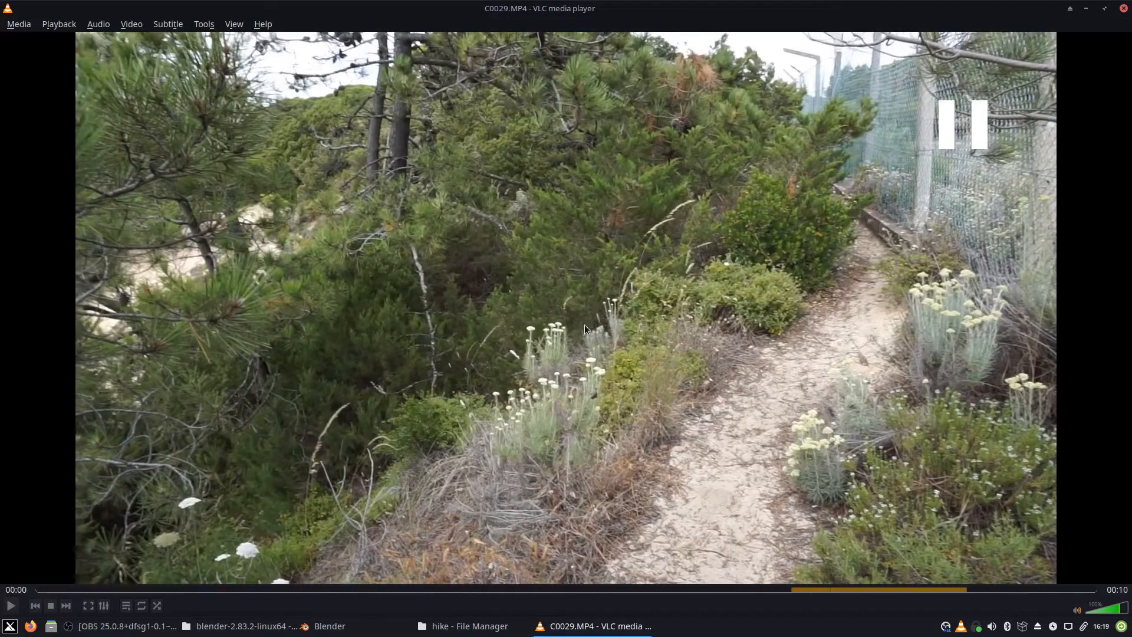
Examine the codec information of C0029.MP4 for its resolution and frame rate, then close the media player
{"action": "left_click", "coordinate": [205, 25]}
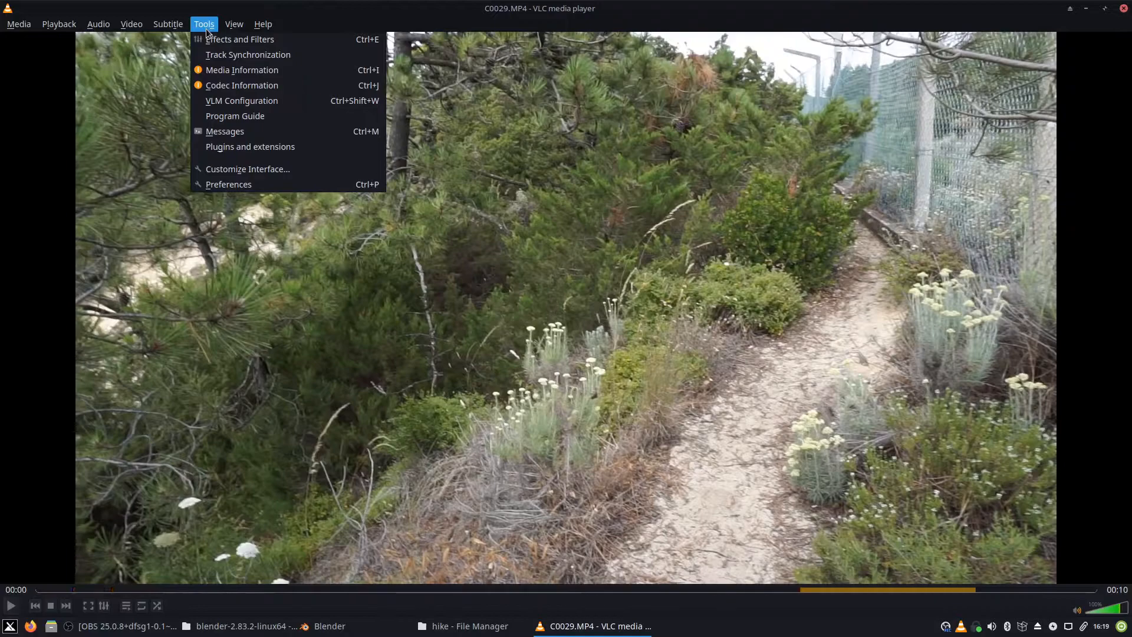
{"action": "left_click", "coordinate": [225, 73]}
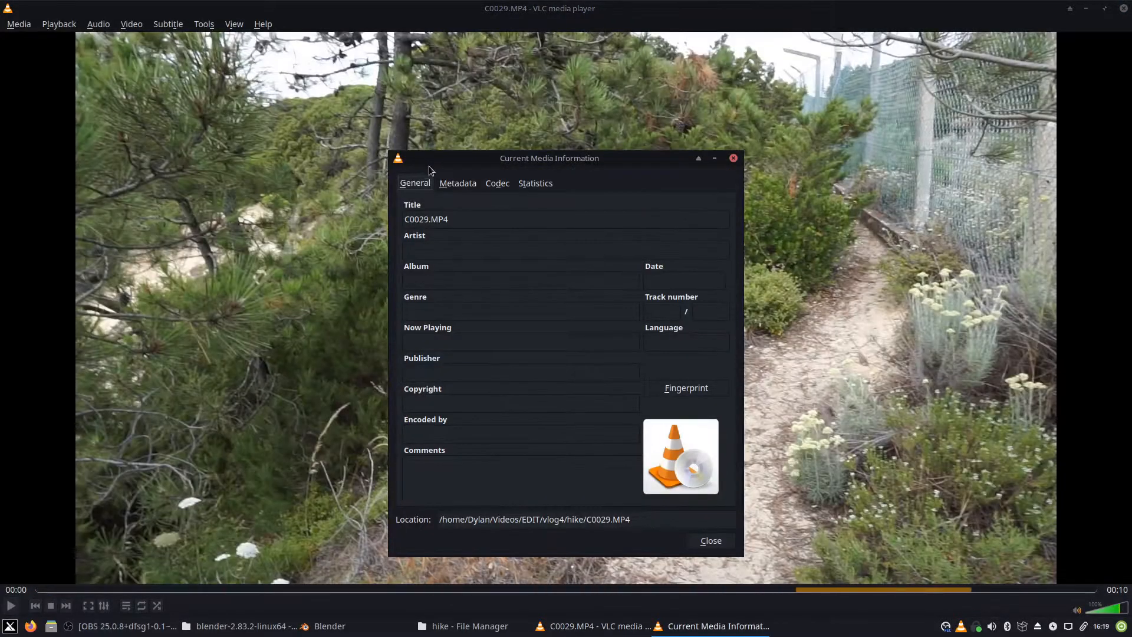
{"action": "left_click", "coordinate": [497, 183]}
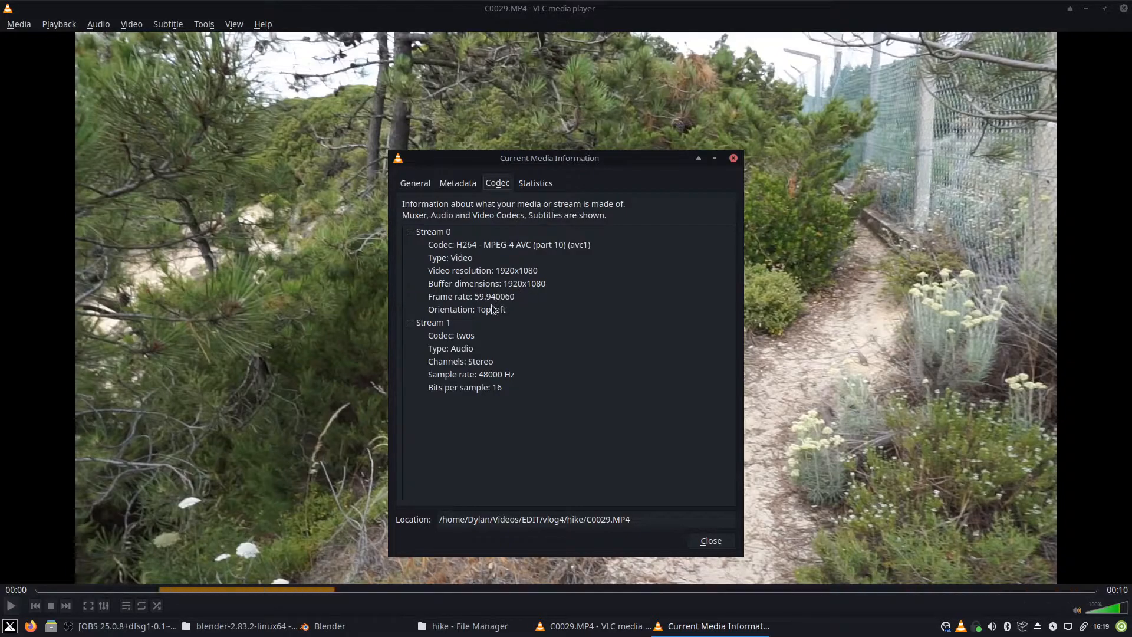
{"action": "left_click", "coordinate": [199, 26]}
{"action": "left_click", "coordinate": [225, 74]}
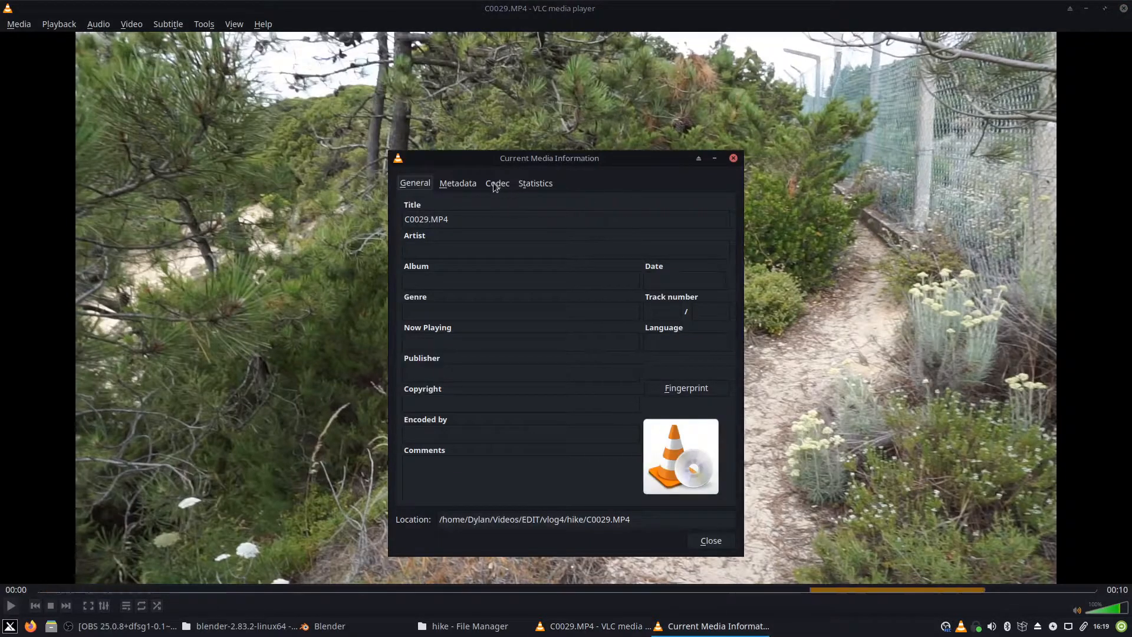
{"action": "left_click", "coordinate": [495, 186]}
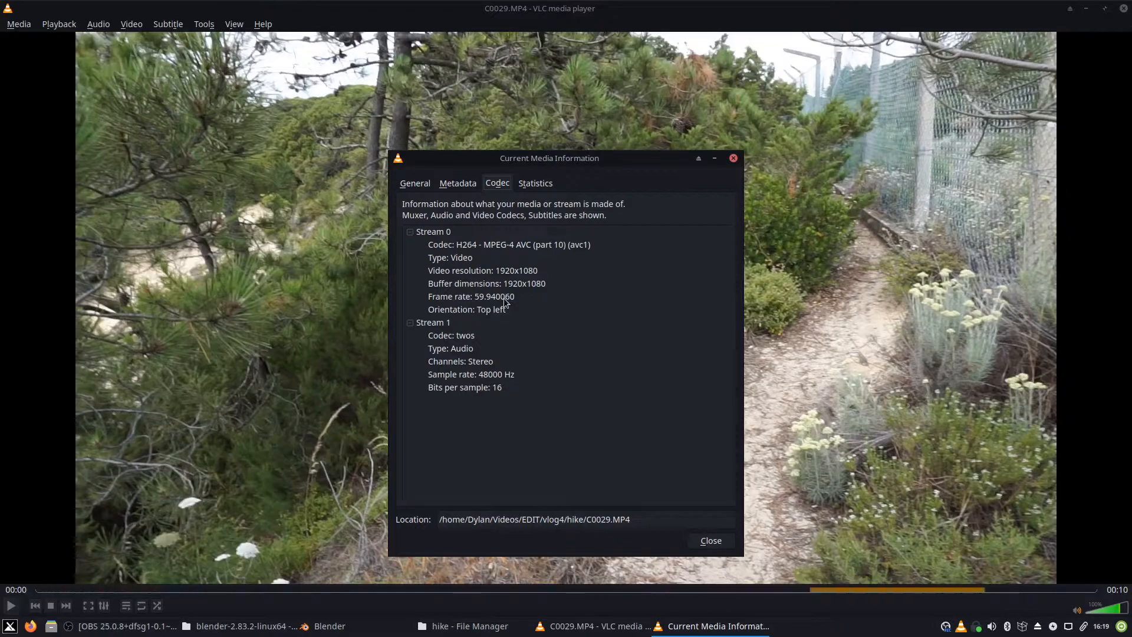
{"action": "left_click", "coordinate": [734, 158]}
{"action": "left_click", "coordinate": [1123, 8]}
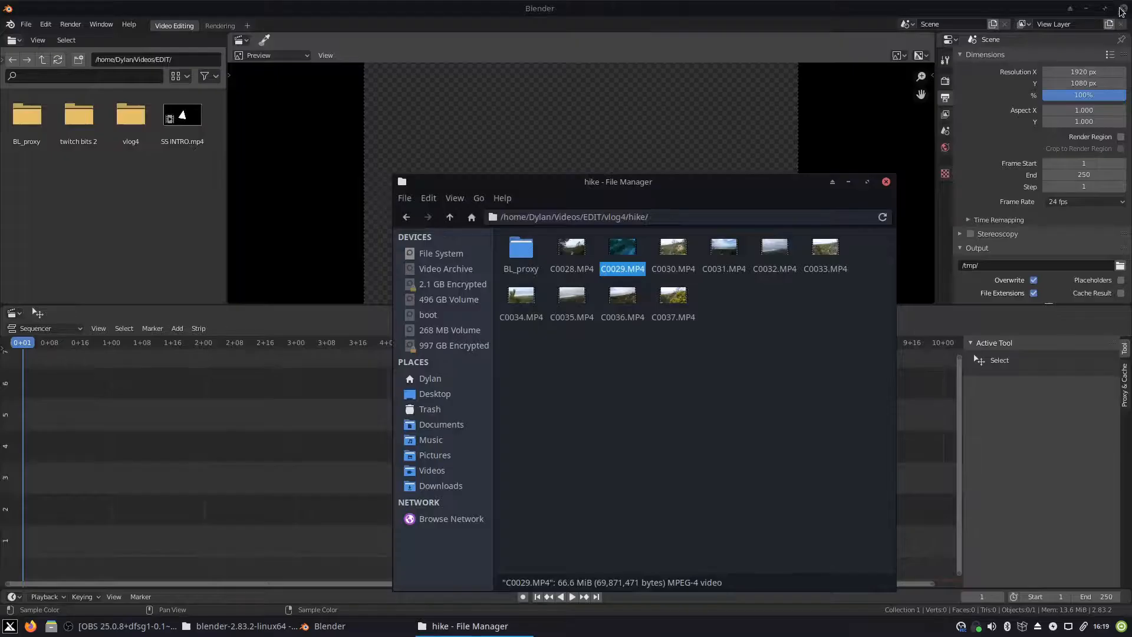
Return to Blender and add C0028.MP4 from the vlog4/hike folder to the start of the sequencer timeline
{"action": "left_click", "coordinate": [1079, 202]}
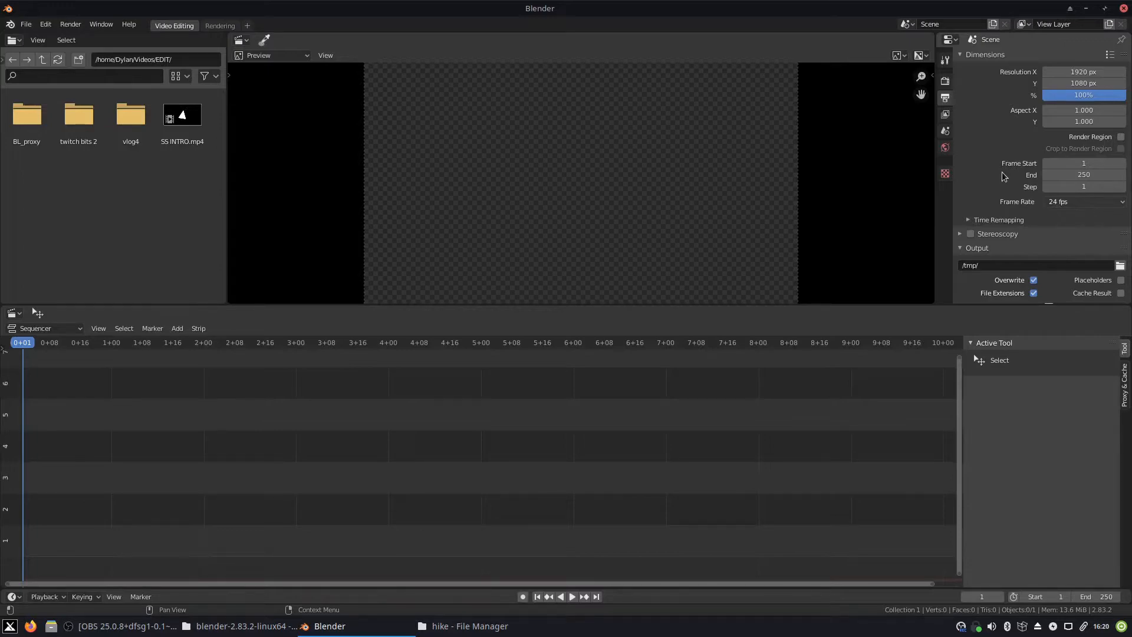
{"action": "double_click", "coordinate": [130, 123]}
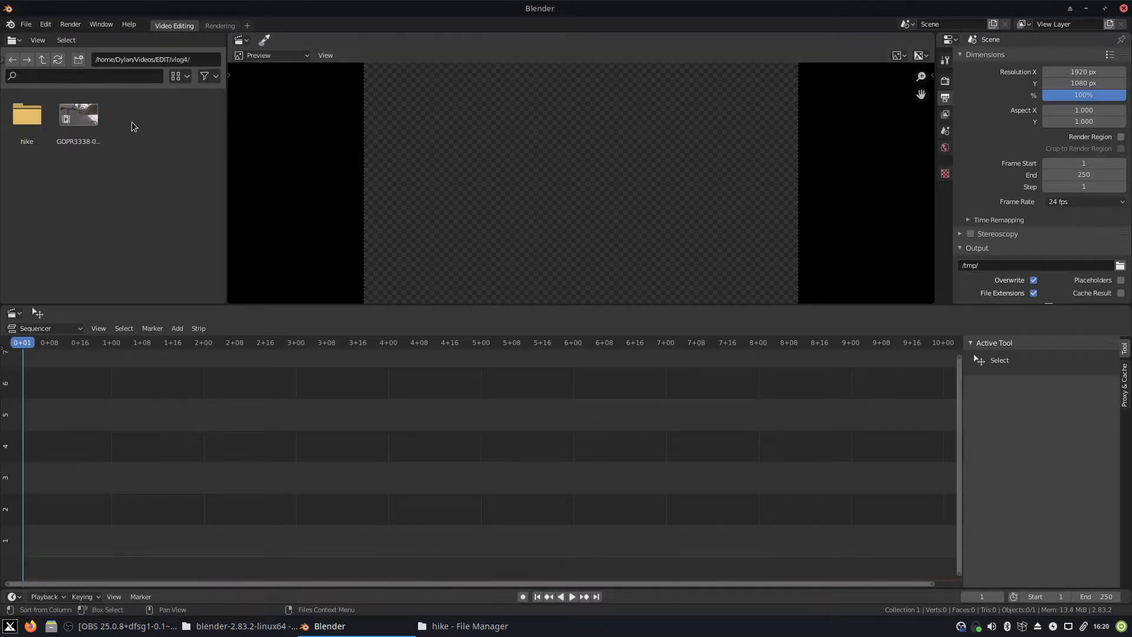
{"action": "double_click", "coordinate": [27, 121]}
{"action": "left_click_drag", "start_coordinate": [78, 118], "coordinate": [104, 461]}
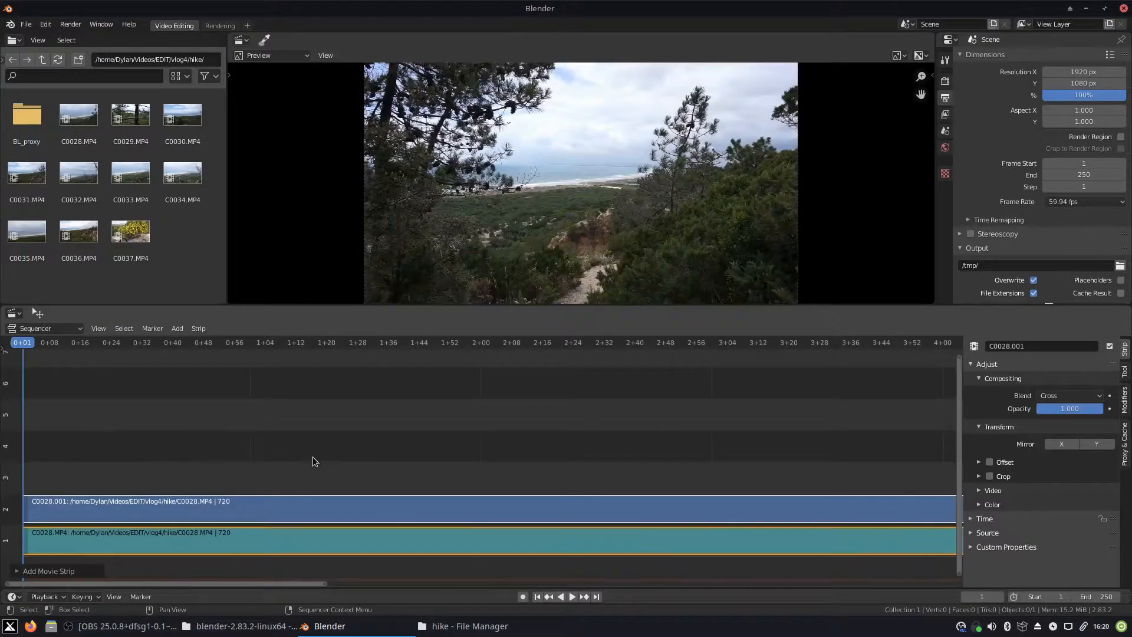
{"action": "scroll", "coordinate": [317, 454], "scroll_direction": "down", "scroll_amount": 10}
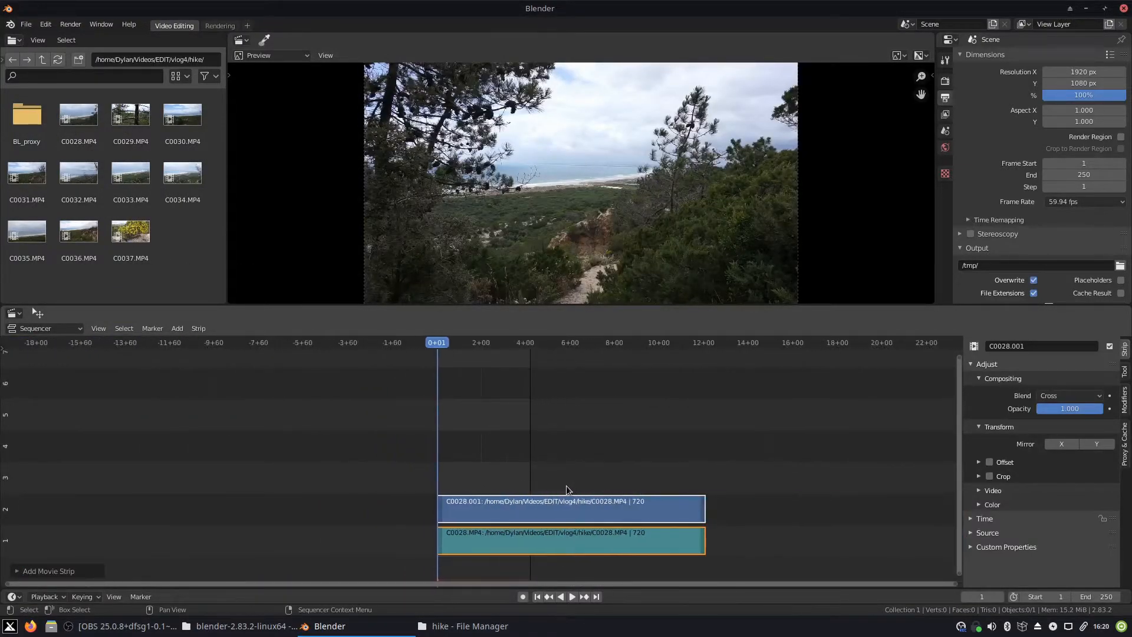
{"action": "scroll", "coordinate": [566, 488], "scroll_direction": "down", "scroll_amount": 2}
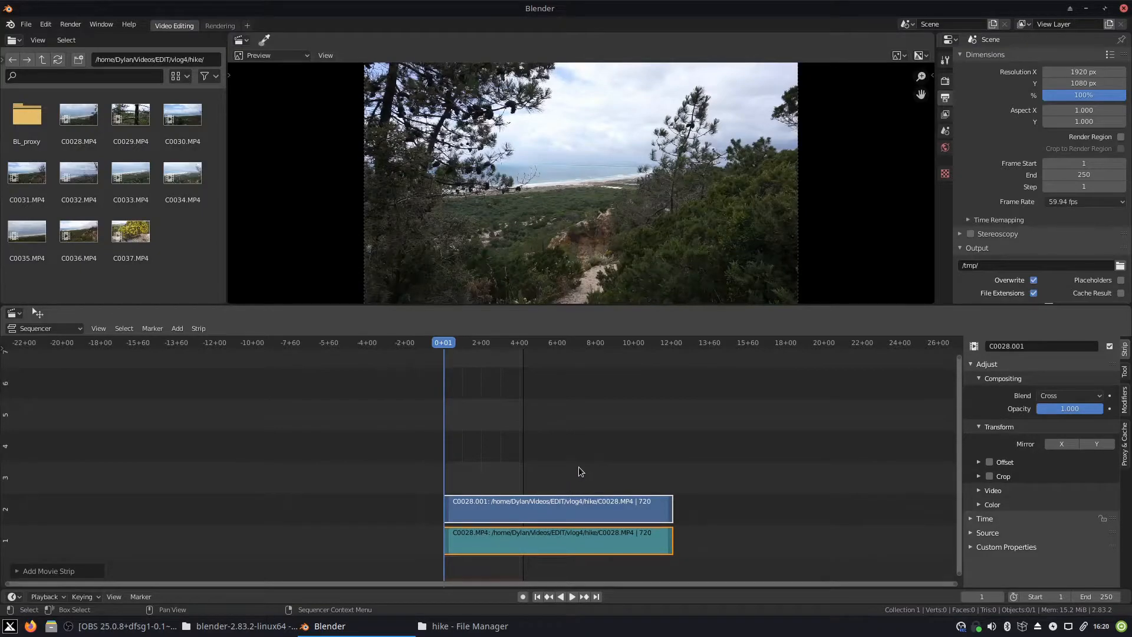
Set the scene's end frame to 15000 in the output dimensions
{"action": "scroll", "coordinate": [486, 362], "scroll_direction": "down", "scroll_amount": 1}
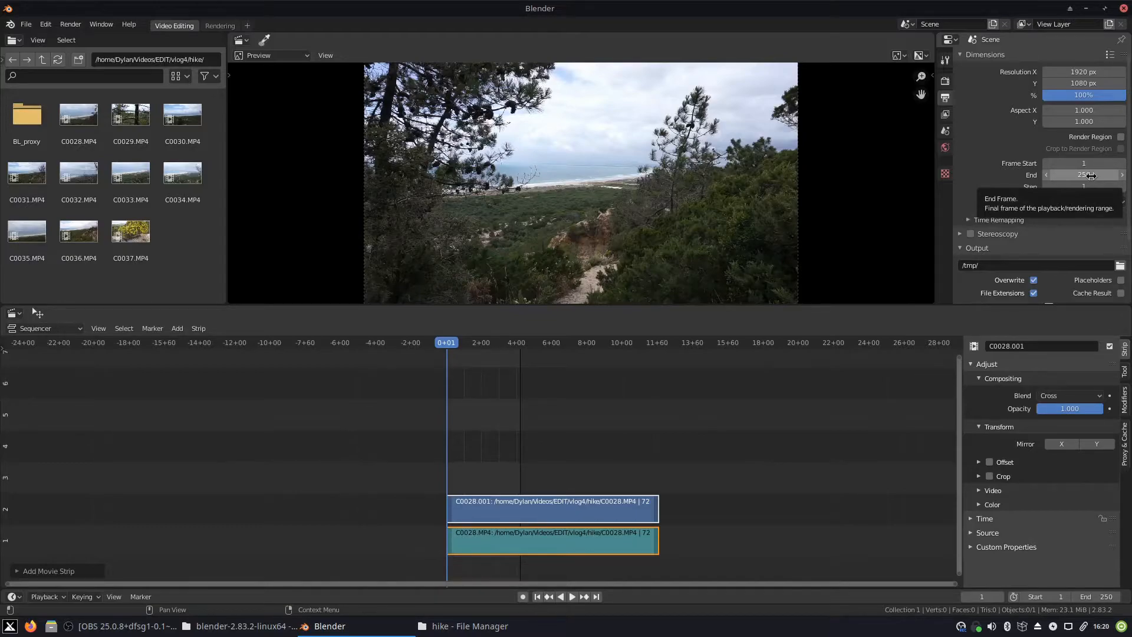
{"action": "scroll", "coordinate": [582, 394], "scroll_direction": "up", "scroll_amount": 5}
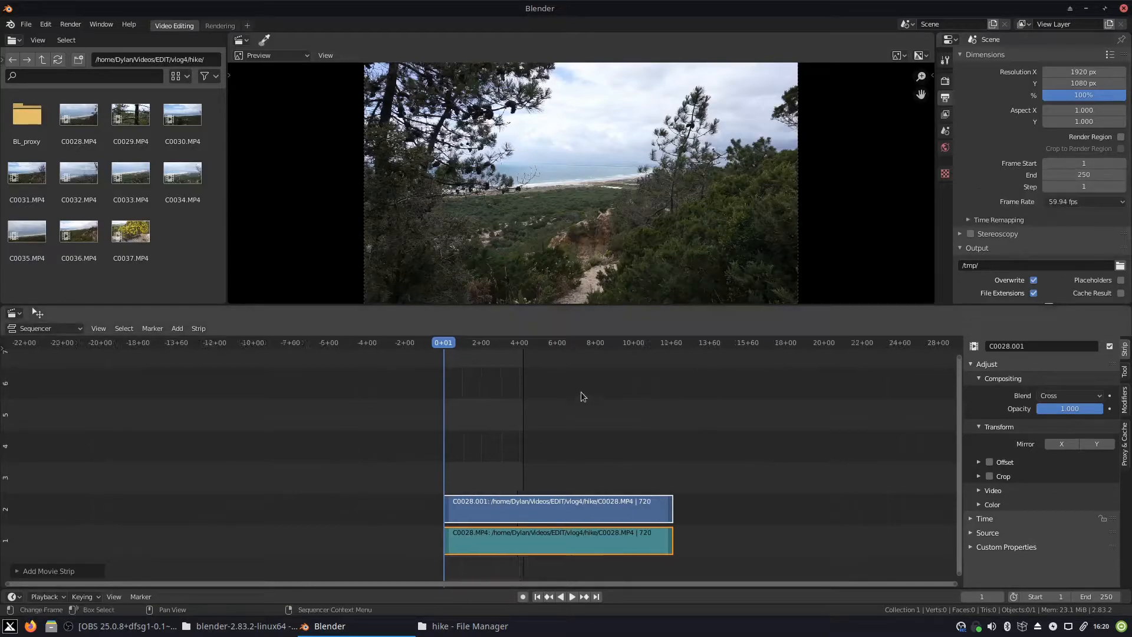
{"action": "scroll", "coordinate": [956, 337], "scroll_direction": "up", "scroll_amount": 1}
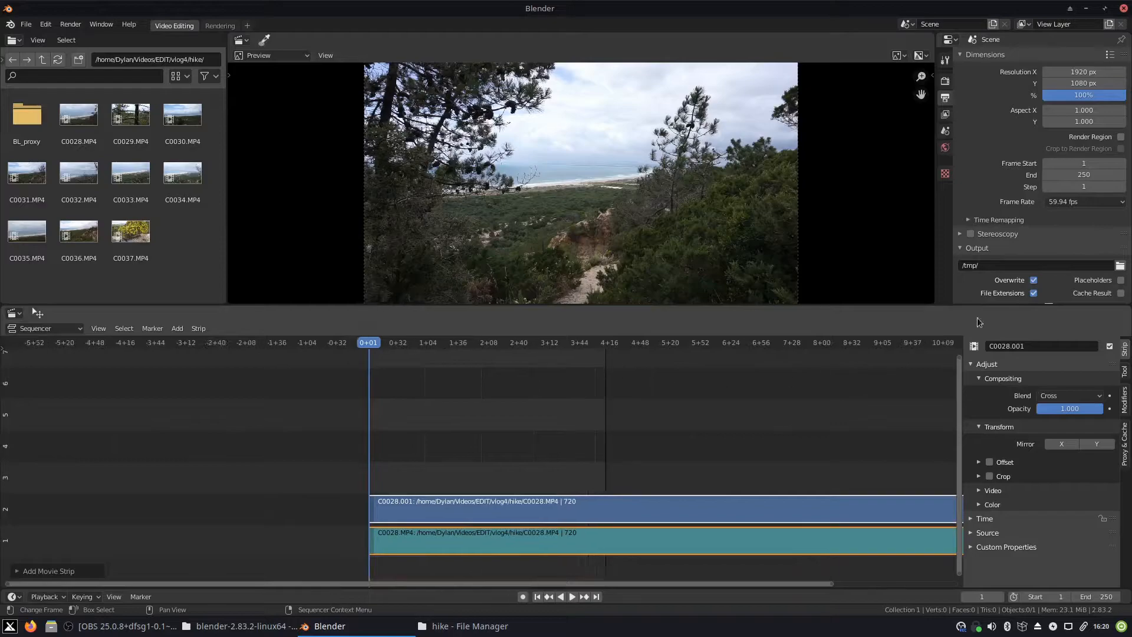
{"action": "left_click", "coordinate": [1088, 176]}
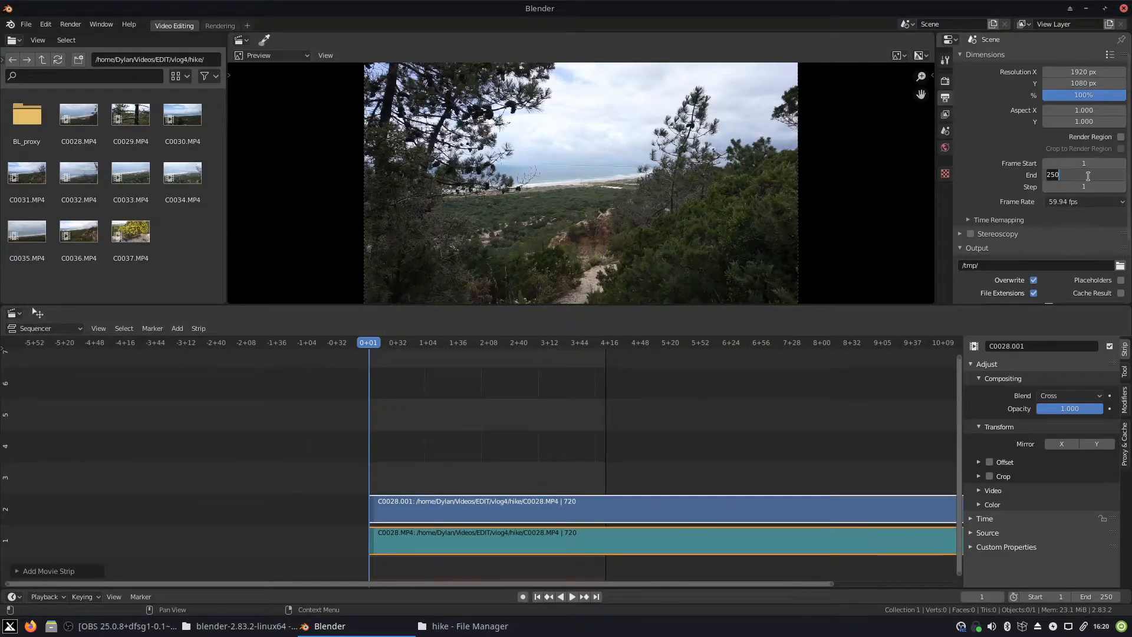
{"action": "type", "text": "15000"}
{"action": "key", "text": "Return"}
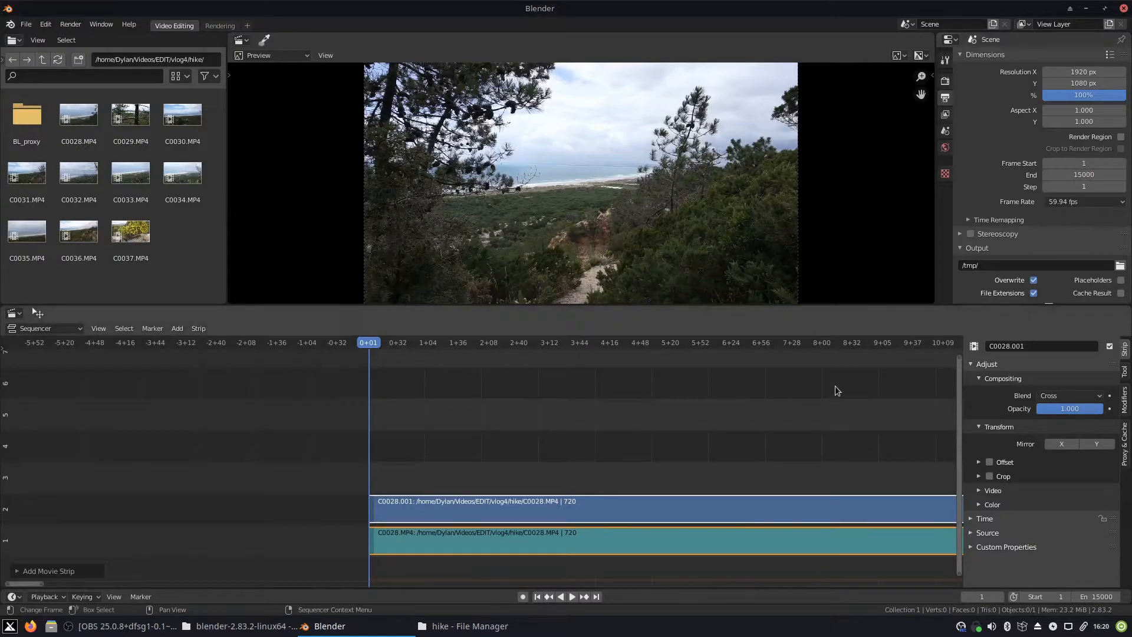
Examine the sequencer timeline from the C0028.MP4 strips to the end of the frame range
{"action": "scroll", "coordinate": [842, 422], "scroll_direction": "down", "scroll_amount": 14}
{"action": "middle_click_drag", "start_coordinate": [842, 417], "coordinate": [544, 419]}
{"action": "scroll", "coordinate": [549, 419], "scroll_direction": "down", "scroll_amount": 8}
{"action": "scroll", "coordinate": [790, 414], "scroll_direction": "down", "scroll_amount": 13}
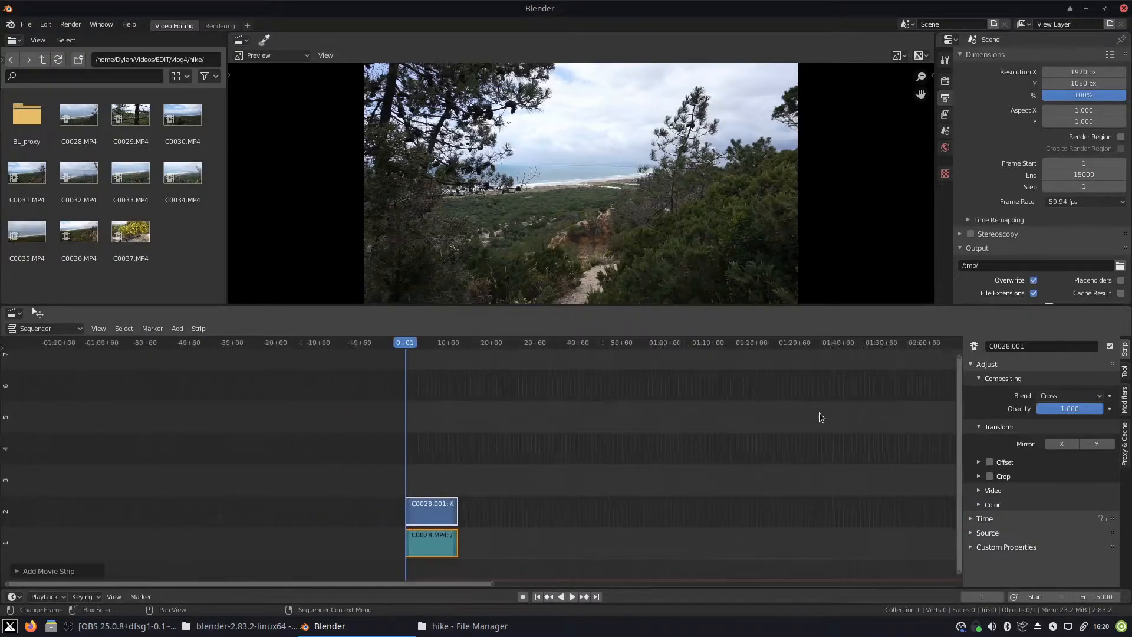
{"action": "middle_click_drag", "start_coordinate": [873, 412], "coordinate": [590, 414]}
{"action": "middle_click_drag", "start_coordinate": [750, 409], "coordinate": [424, 421]}
{"action": "scroll", "coordinate": [805, 398], "scroll_direction": "up", "scroll_amount": 4}
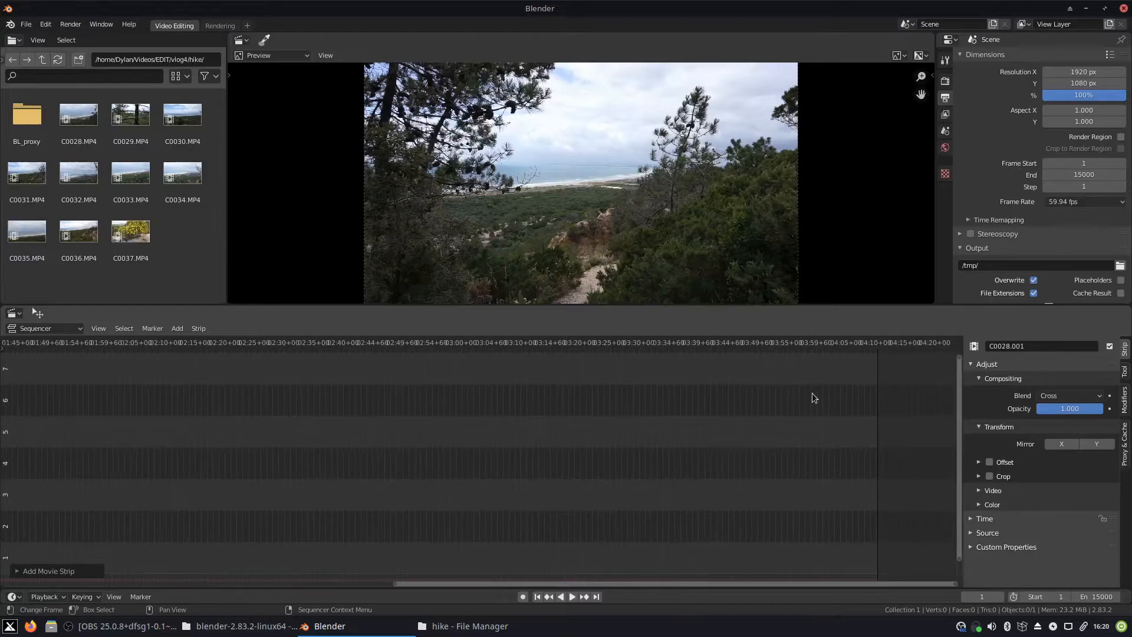
{"action": "scroll", "coordinate": [865, 404], "scroll_direction": "up", "scroll_amount": 5}
{"action": "middle_click_drag", "start_coordinate": [943, 388], "coordinate": [672, 403]}
{"action": "scroll", "coordinate": [761, 387], "scroll_direction": "up", "scroll_amount": 2}
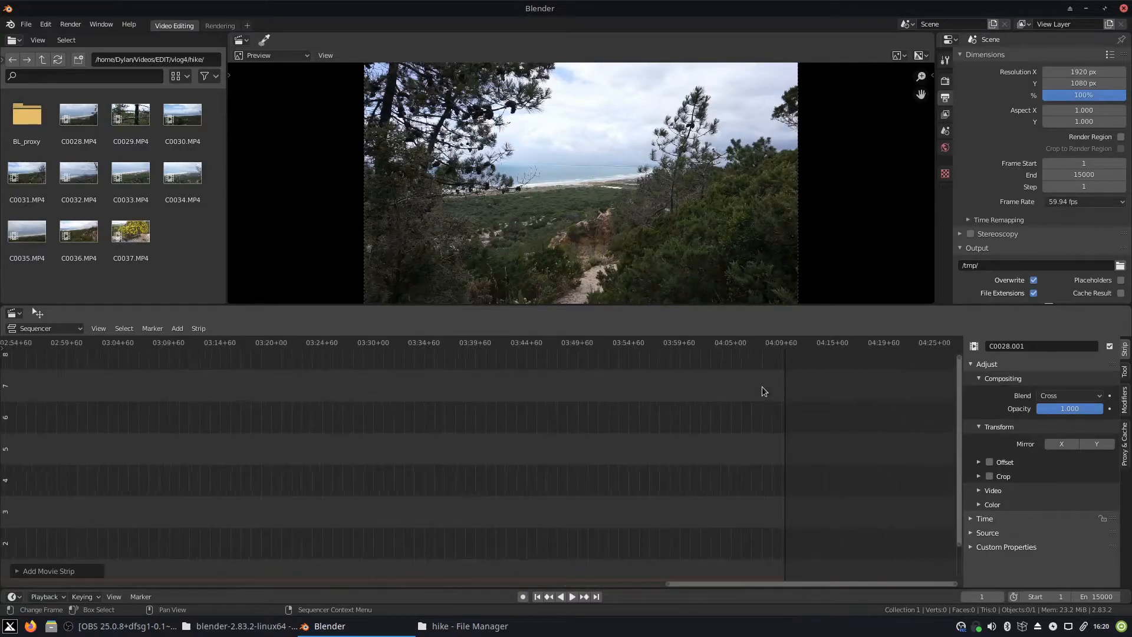
{"action": "scroll", "coordinate": [793, 376], "scroll_direction": "up", "scroll_amount": 2}
{"action": "scroll", "coordinate": [799, 376], "scroll_direction": "down", "scroll_amount": 4}
{"action": "scroll", "coordinate": [800, 378], "scroll_direction": "down", "scroll_amount": 2}
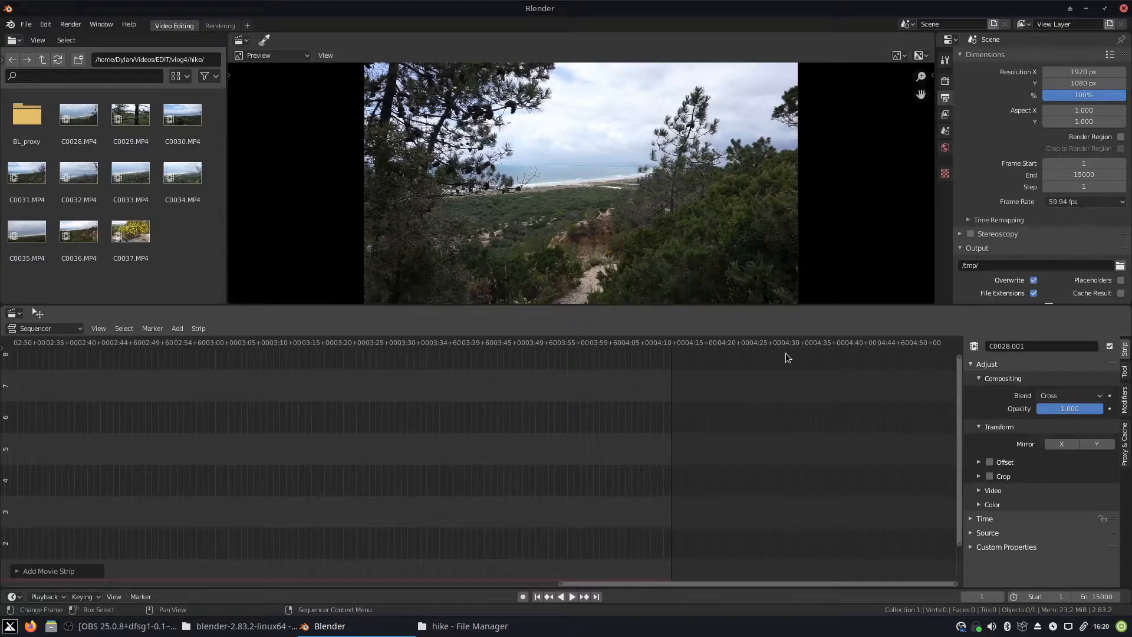
Set the scene frame rate to 24 fps, compare the lengths of the C0028 video and sound strips, and deselect them
{"action": "left_click", "coordinate": [1076, 202]}
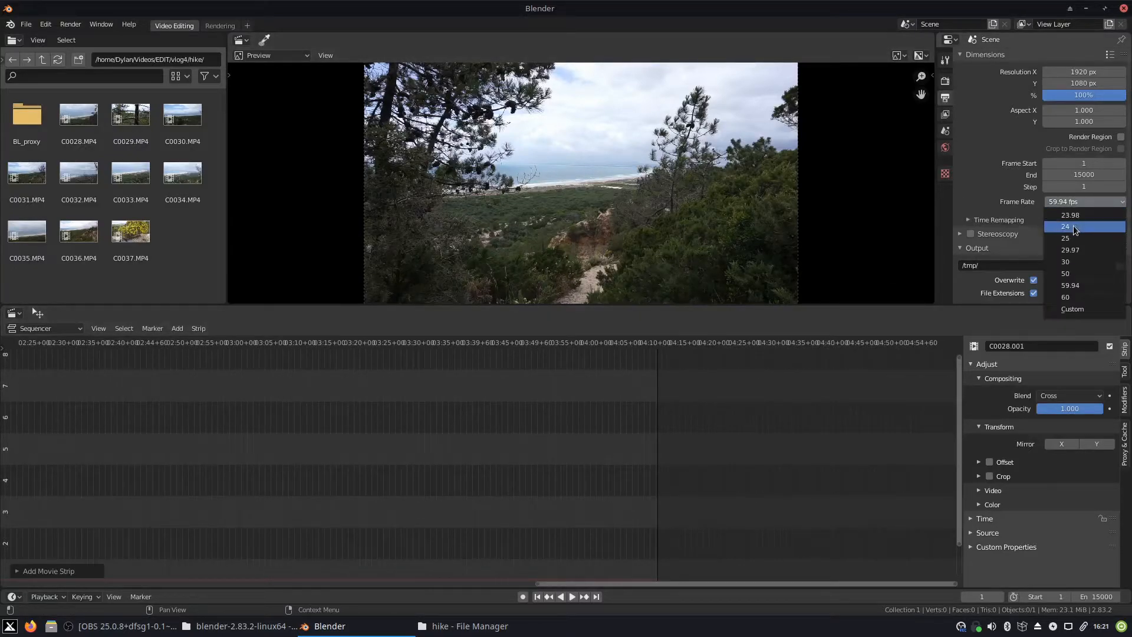
{"action": "left_click", "coordinate": [1067, 226]}
{"action": "key", "text": "Home"}
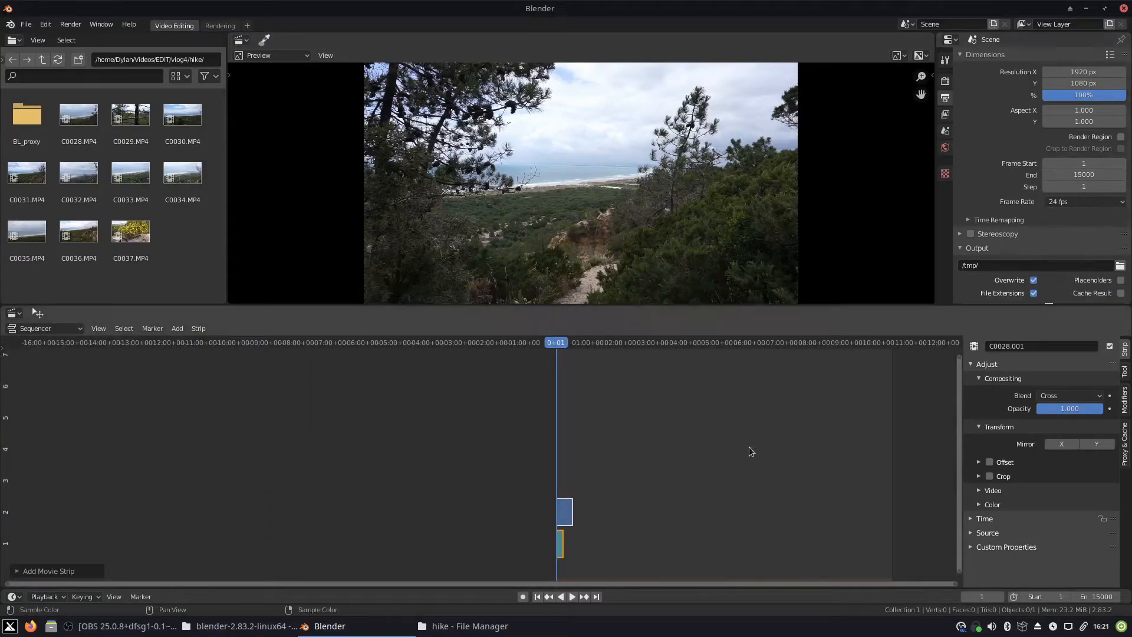
{"action": "scroll", "coordinate": [594, 445], "scroll_direction": "up", "scroll_amount": 15}
{"action": "scroll", "coordinate": [795, 456], "scroll_direction": "down", "scroll_amount": 3}
{"action": "scroll", "coordinate": [790, 466], "scroll_direction": "up", "scroll_amount": 1}
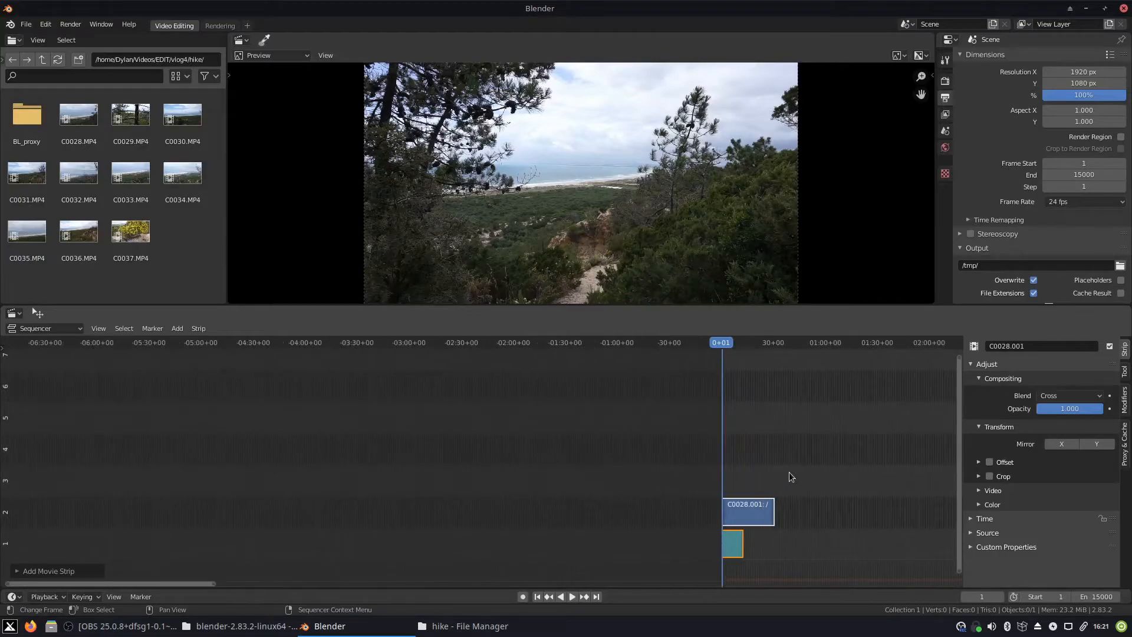
{"action": "middle_click_drag", "start_coordinate": [789, 475], "coordinate": [564, 460]}
{"action": "scroll", "coordinate": [563, 460], "scroll_direction": "up", "scroll_amount": 4}
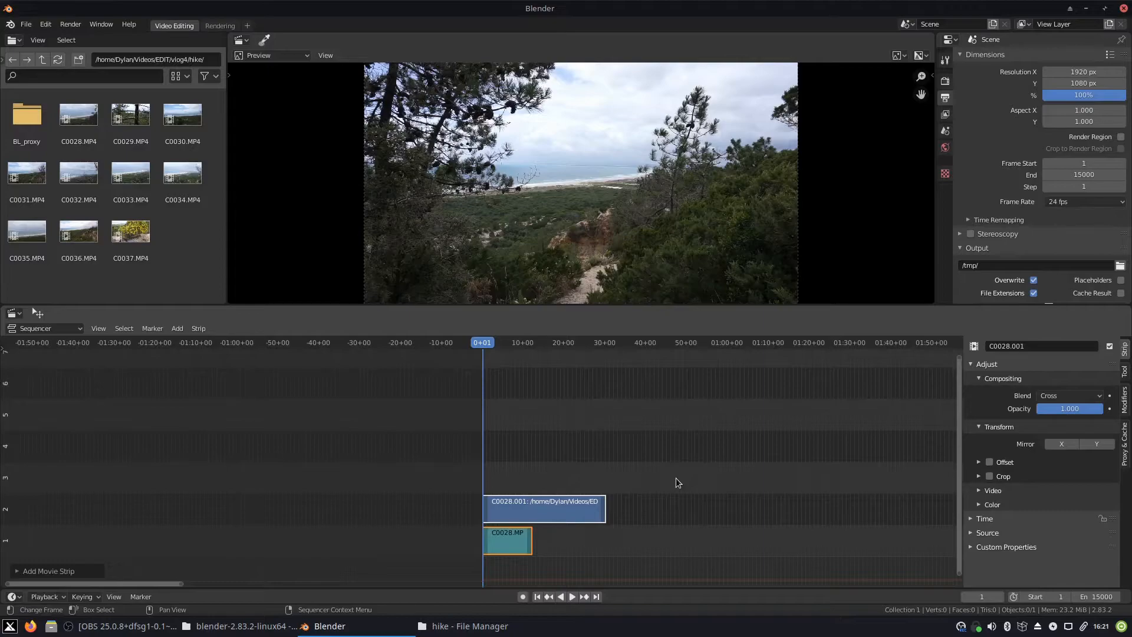
{"action": "left_click", "coordinate": [868, 396]}
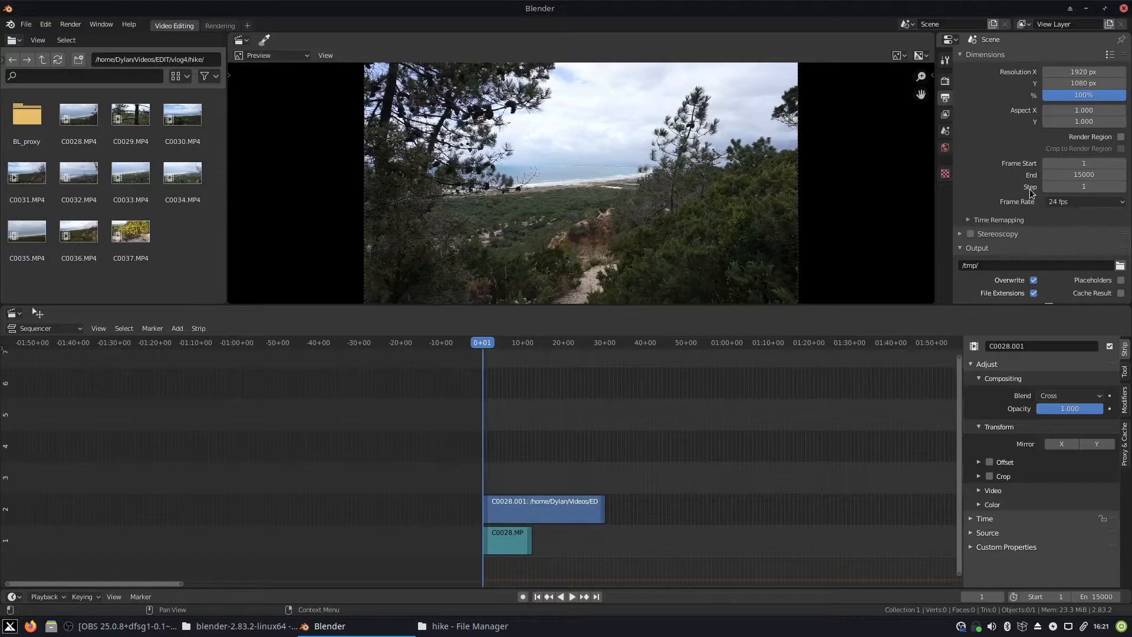
Set the render output path to the recently used Videos/EXPORTED folder
{"action": "scroll", "coordinate": [1011, 213], "scroll_direction": "down", "scroll_amount": 2}
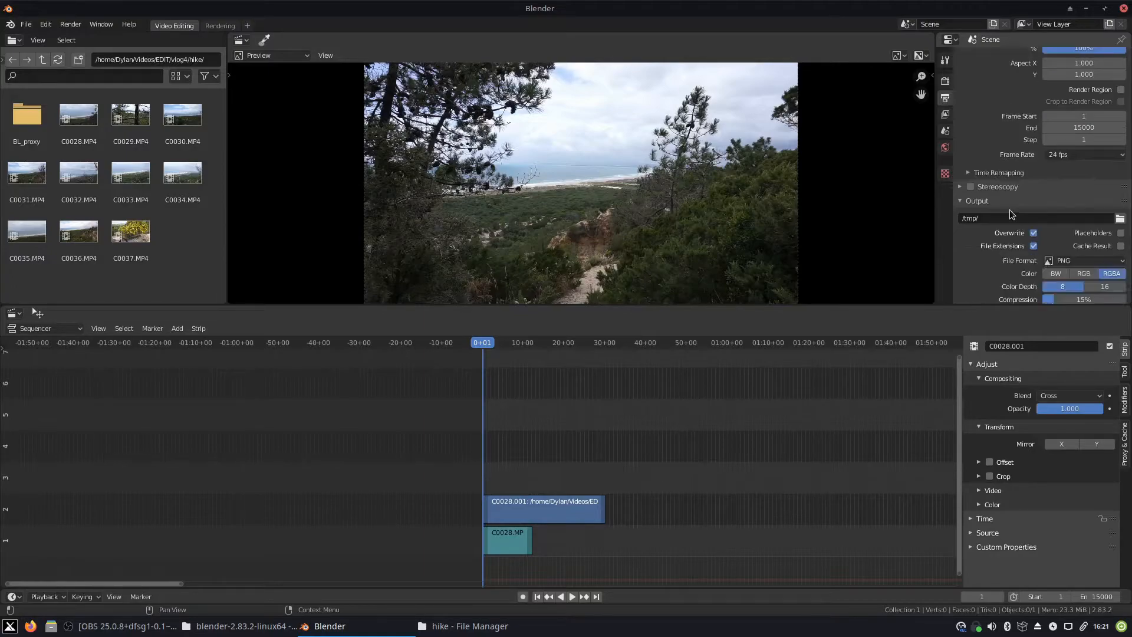
{"action": "left_click", "coordinate": [1121, 218]}
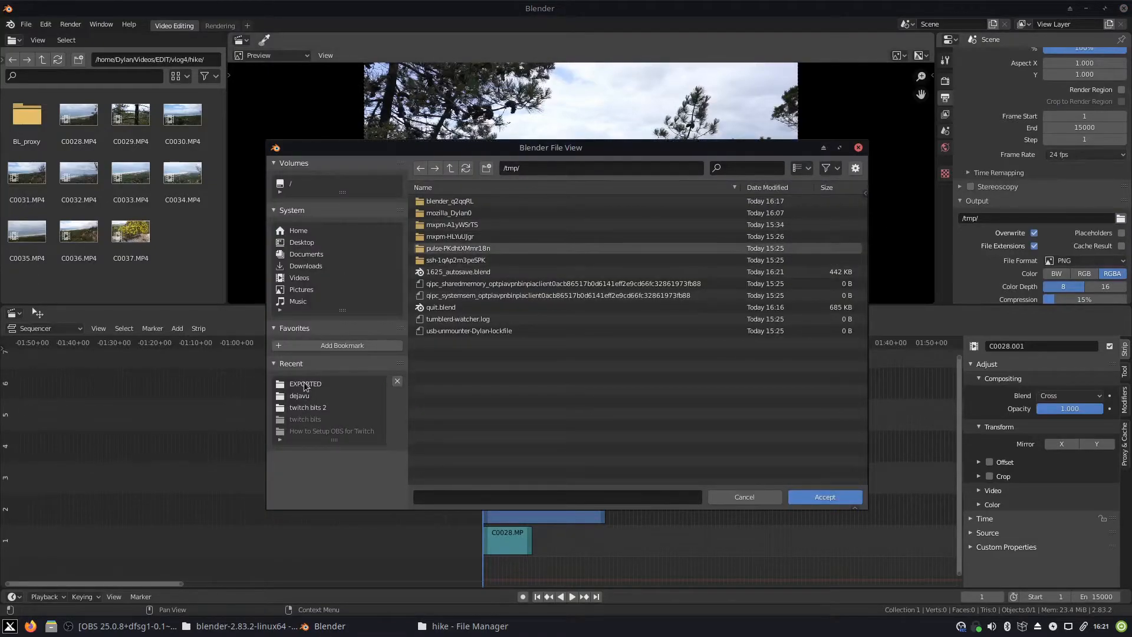
{"action": "left_click", "coordinate": [305, 385]}
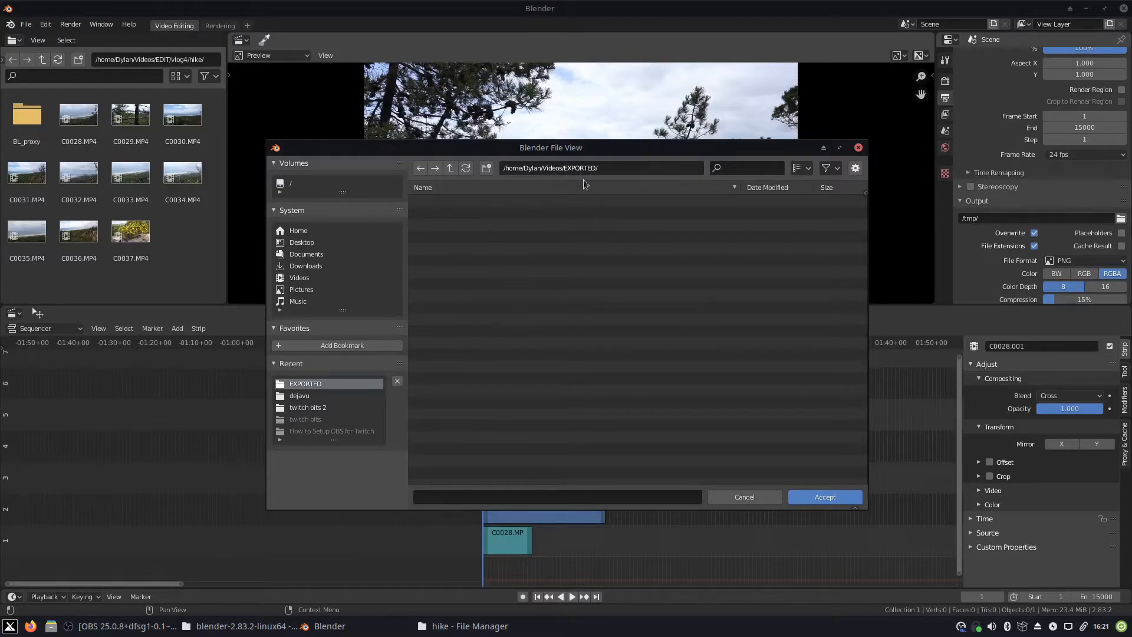
{"action": "left_click", "coordinate": [825, 497]}
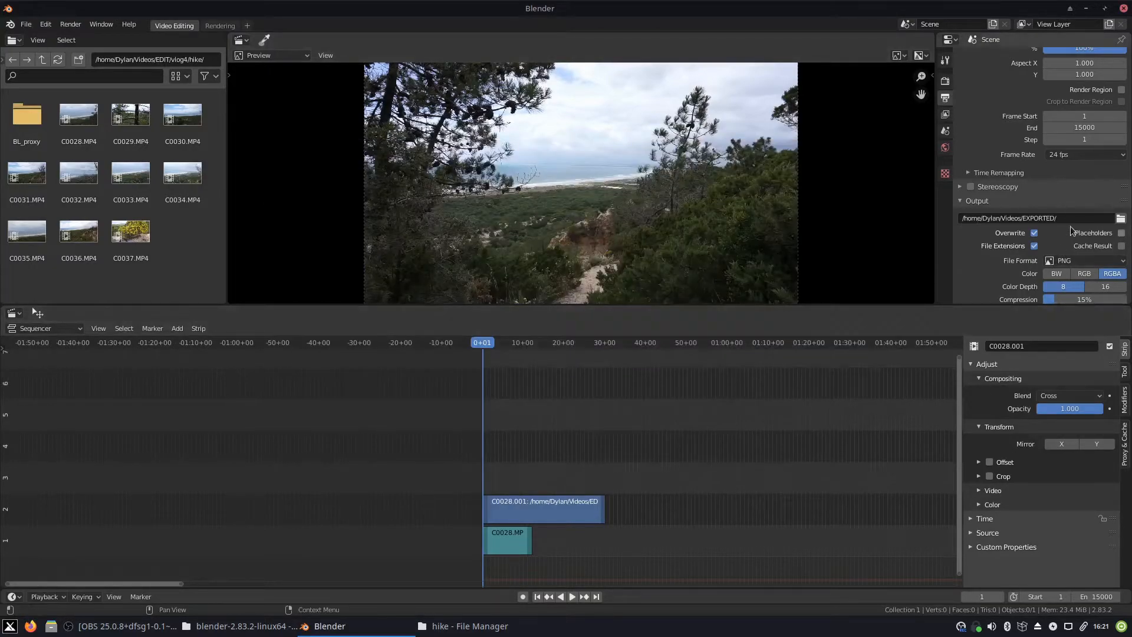
Set the output file format to FFmpeg video and its encoding container to MPEG-4
{"action": "scroll", "coordinate": [1000, 257], "scroll_direction": "down", "scroll_amount": 2}
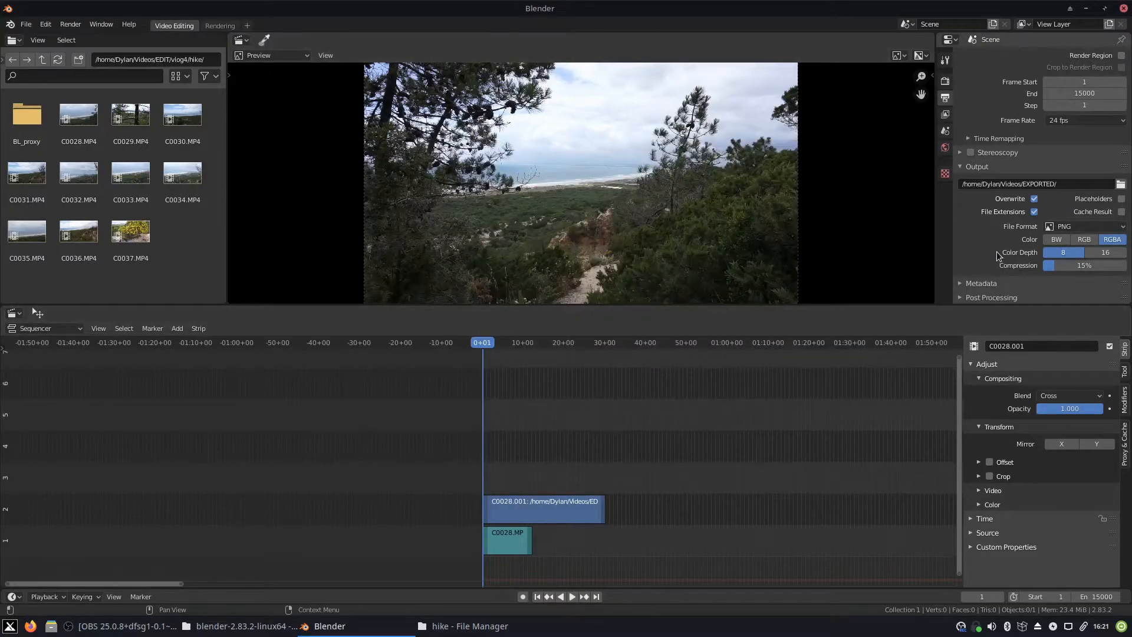
{"action": "left_click", "coordinate": [1100, 230]}
{"action": "left_click", "coordinate": [1087, 298]}
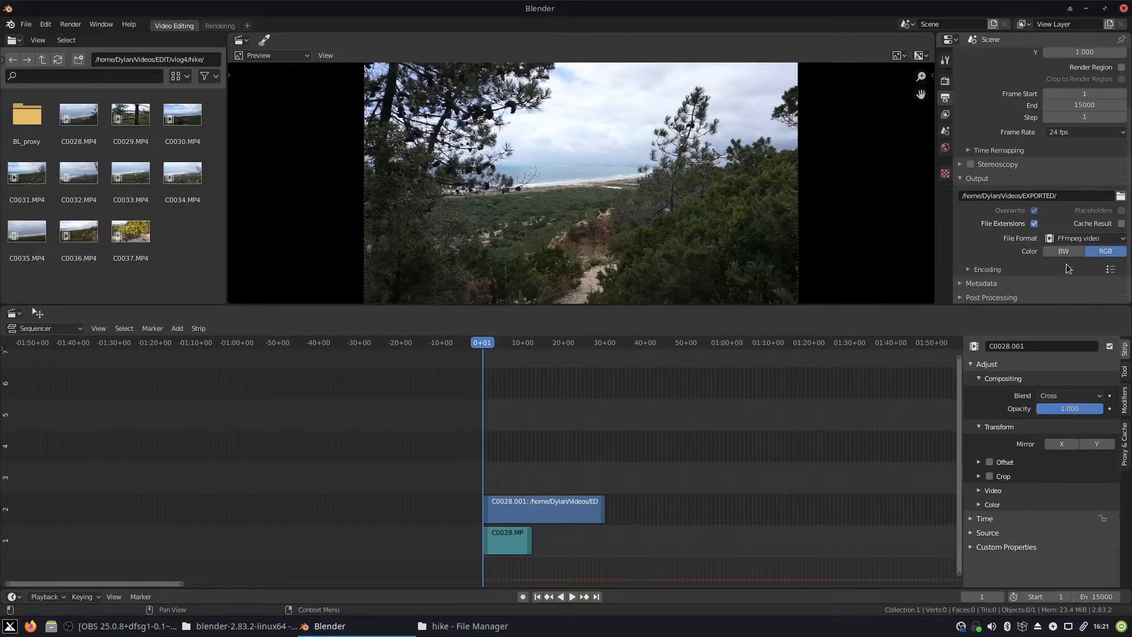
{"action": "left_click", "coordinate": [972, 272]}
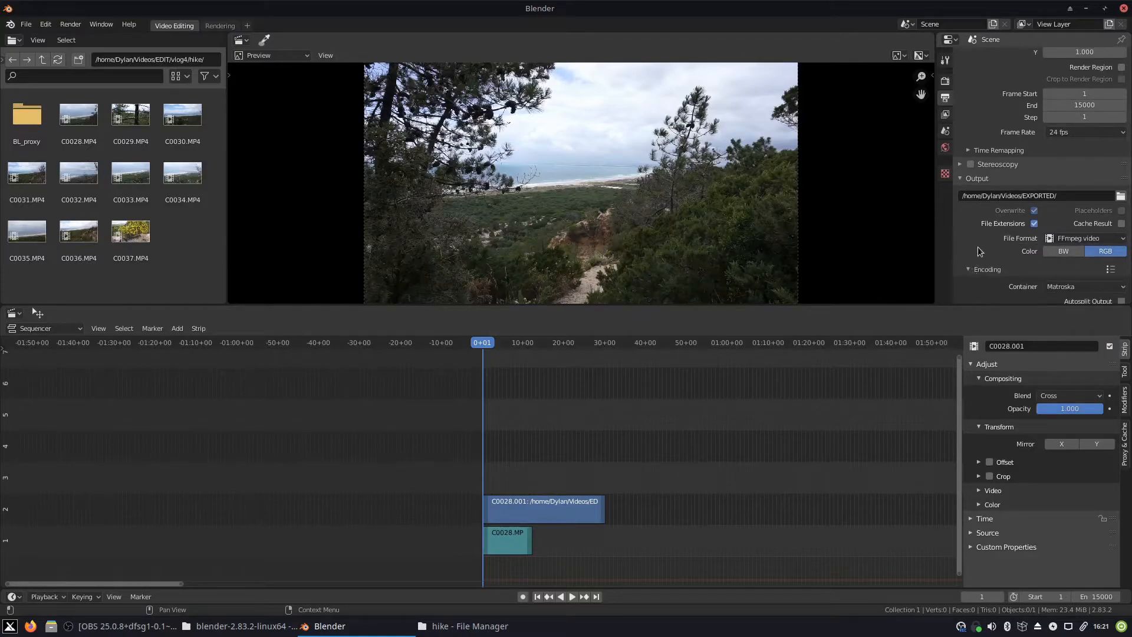
{"action": "scroll", "coordinate": [978, 252], "scroll_direction": "down", "scroll_amount": 2}
{"action": "left_click", "coordinate": [1068, 239]}
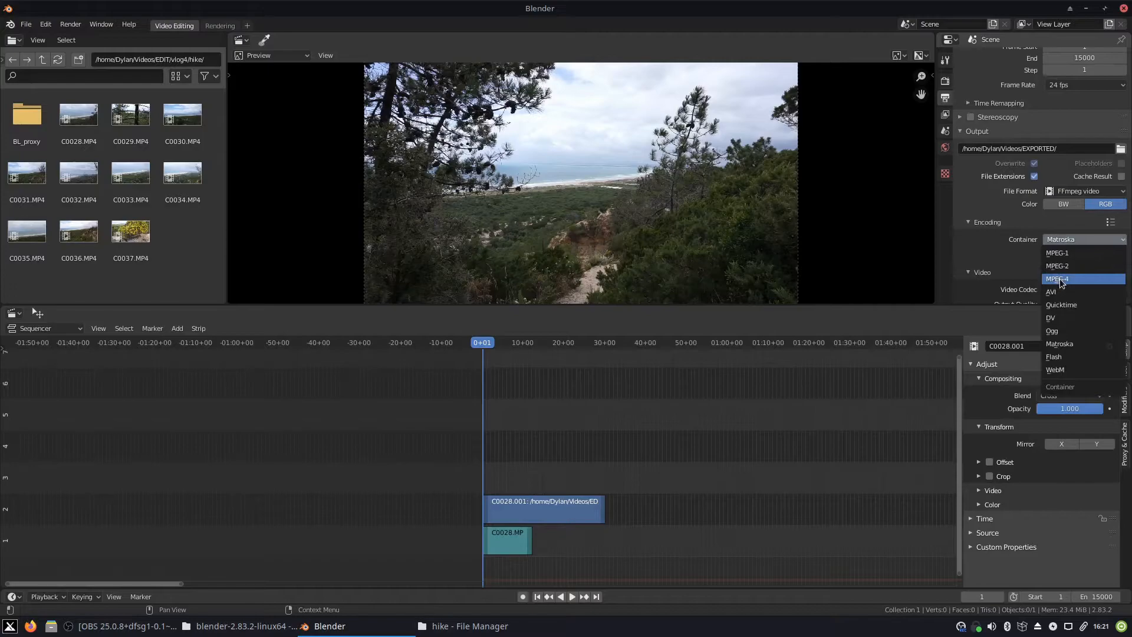
{"action": "left_click", "coordinate": [1061, 279]}
Set the H.264 video encoding's output quality to Perceptually lossless
{"action": "scroll", "coordinate": [1027, 253], "scroll_direction": "down", "scroll_amount": 2}
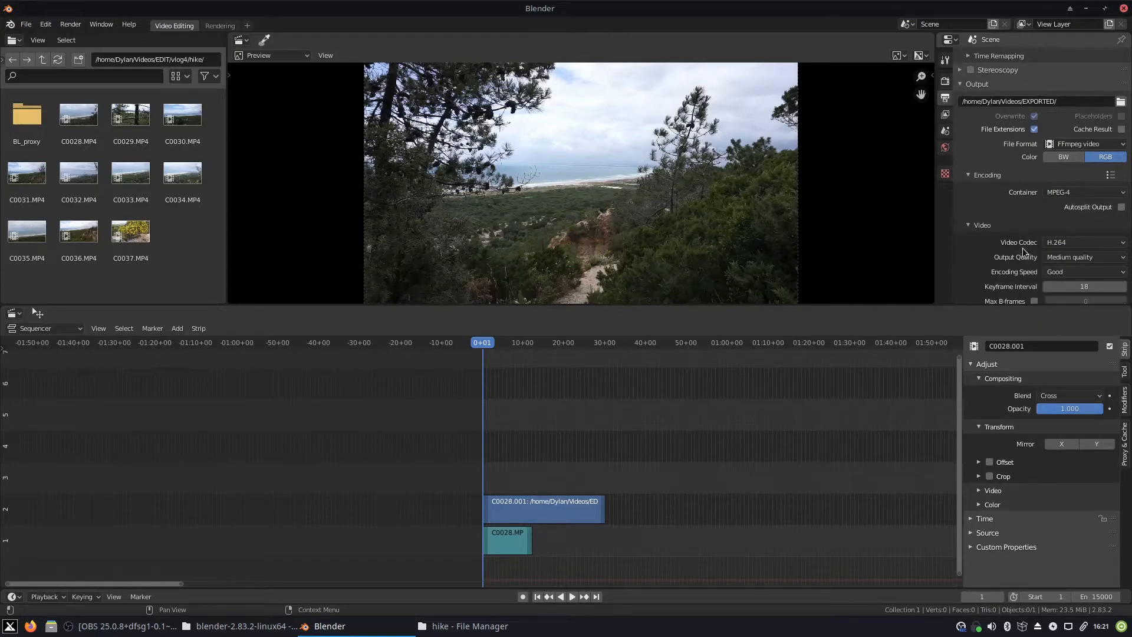
{"action": "left_click", "coordinate": [1068, 258]}
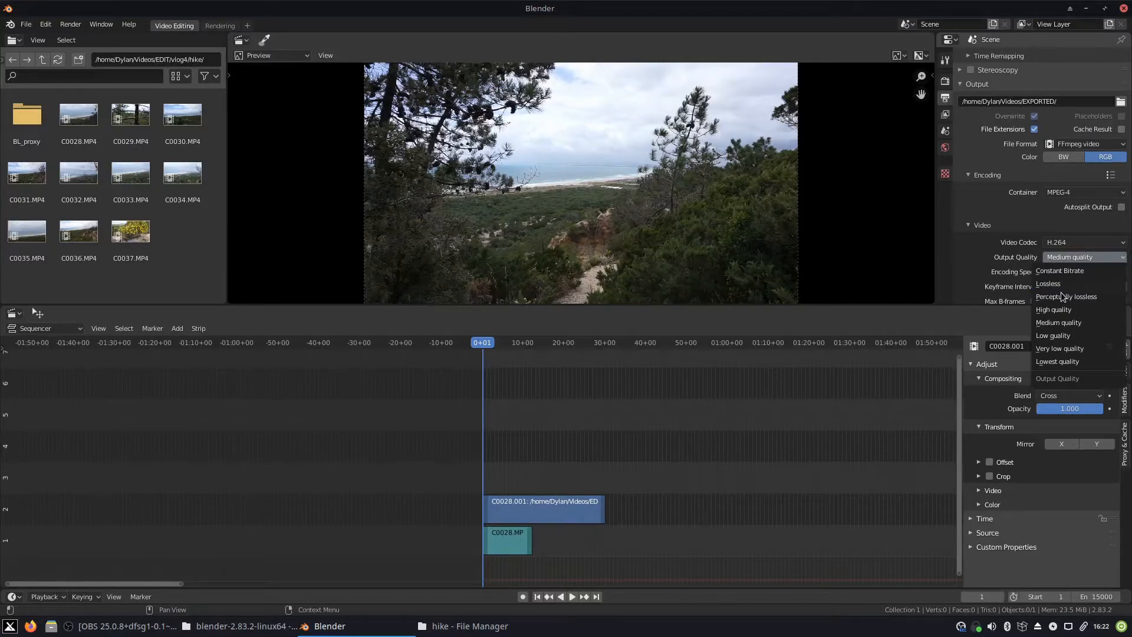
{"action": "left_click", "coordinate": [1066, 298]}
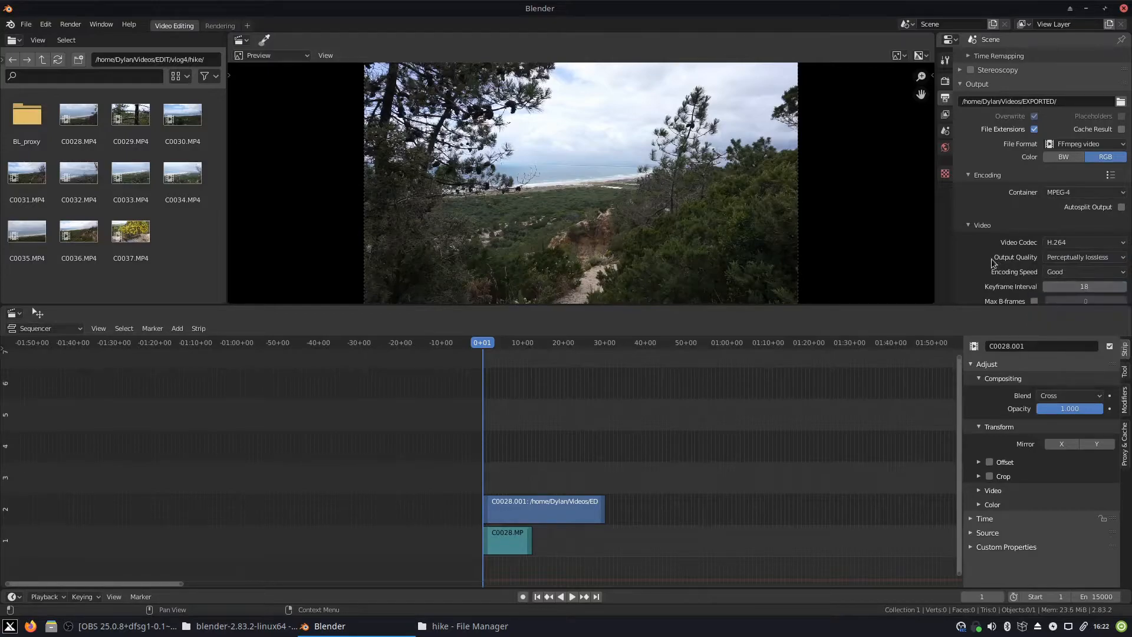
Set the audio codec of the output encoding to Vorbis
{"action": "scroll", "coordinate": [1066, 238], "scroll_direction": "down", "scroll_amount": 1}
{"action": "scroll", "coordinate": [1066, 238], "scroll_direction": "down", "scroll_amount": 2}
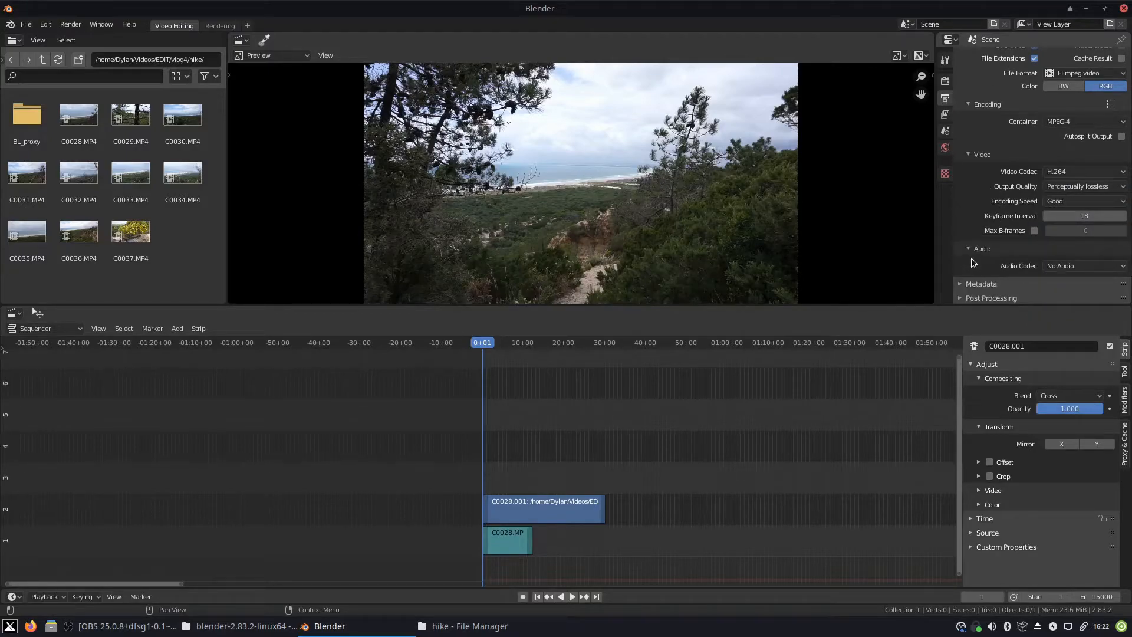
{"action": "left_click", "coordinate": [1064, 266]}
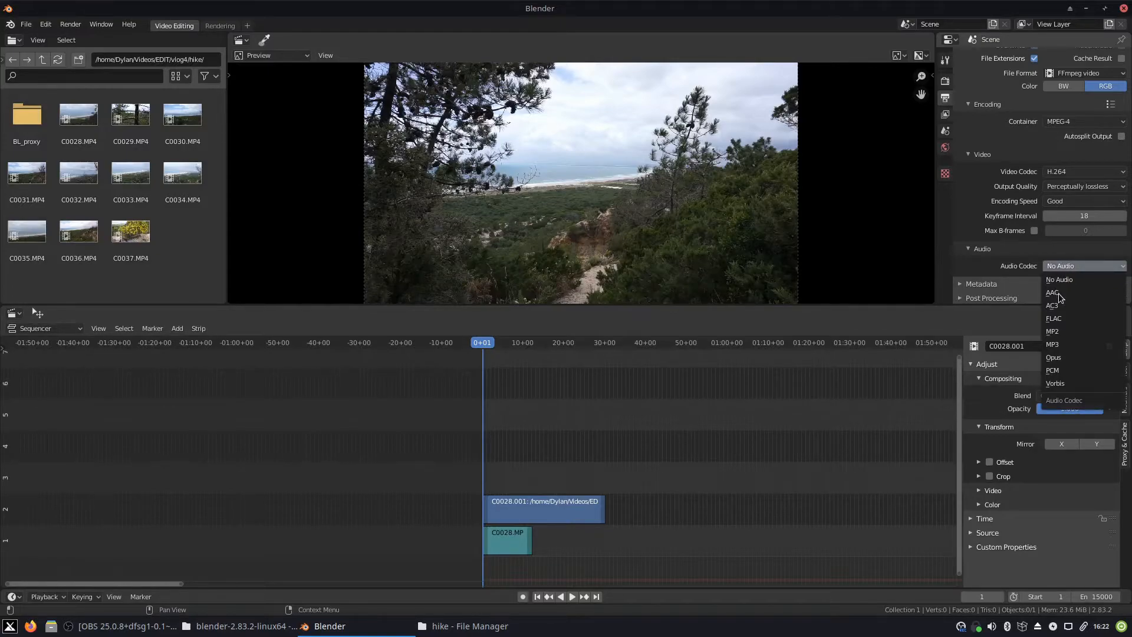
{"action": "left_click", "coordinate": [1067, 383]}
{"action": "scroll", "coordinate": [983, 275], "scroll_direction": "down", "scroll_amount": 1}
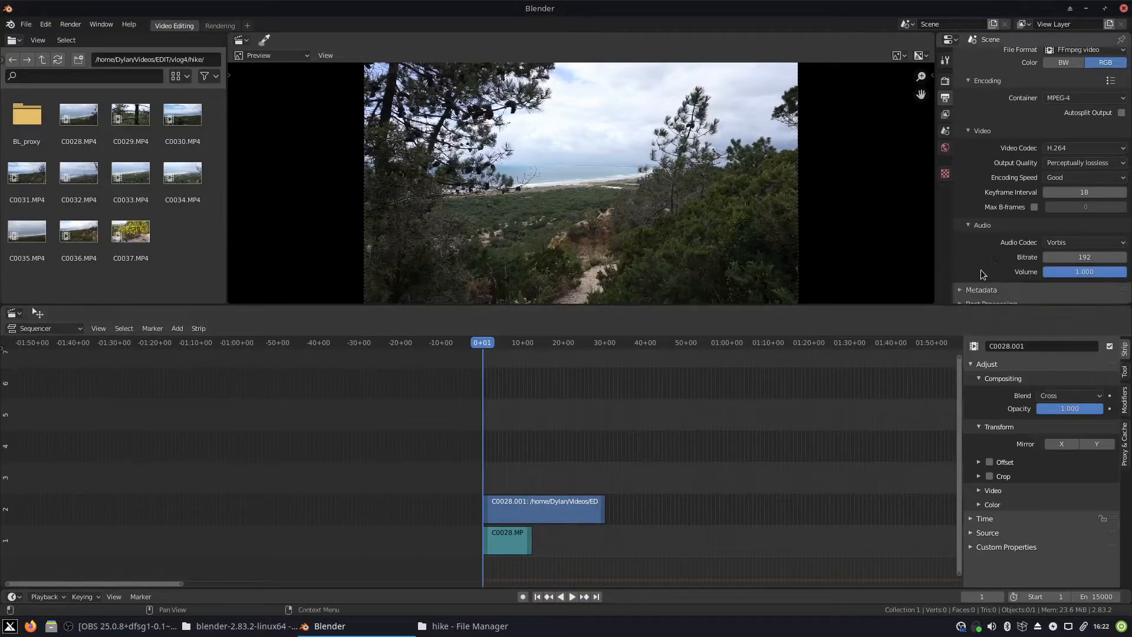
{"action": "scroll", "coordinate": [972, 246], "scroll_direction": "up", "scroll_amount": 4}
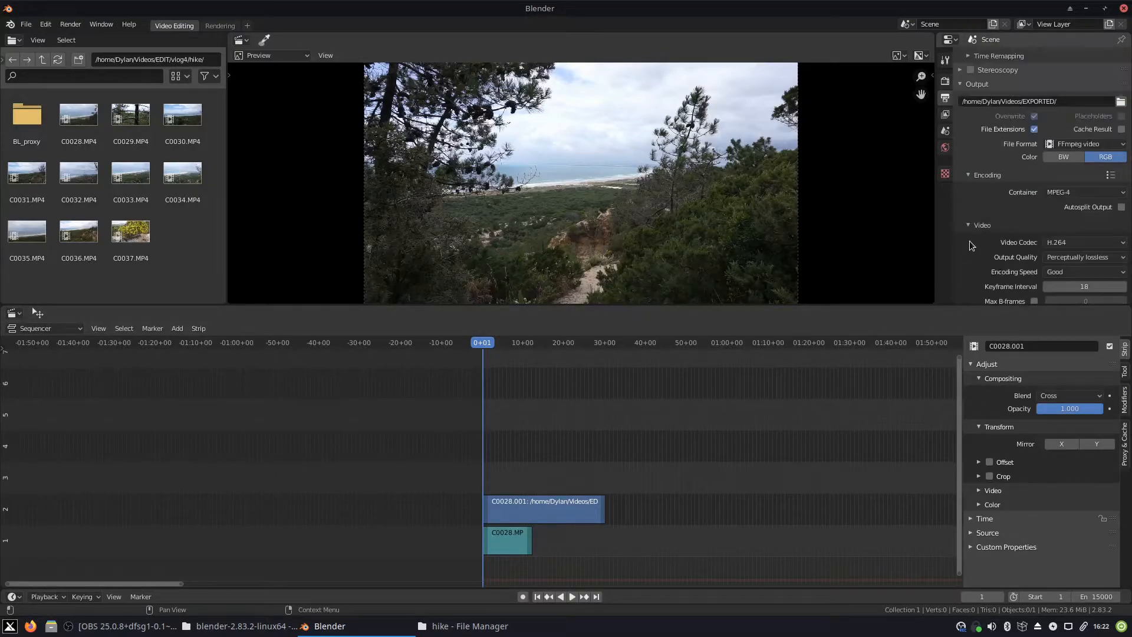
{"action": "scroll", "coordinate": [971, 247], "scroll_direction": "up", "scroll_amount": 3}
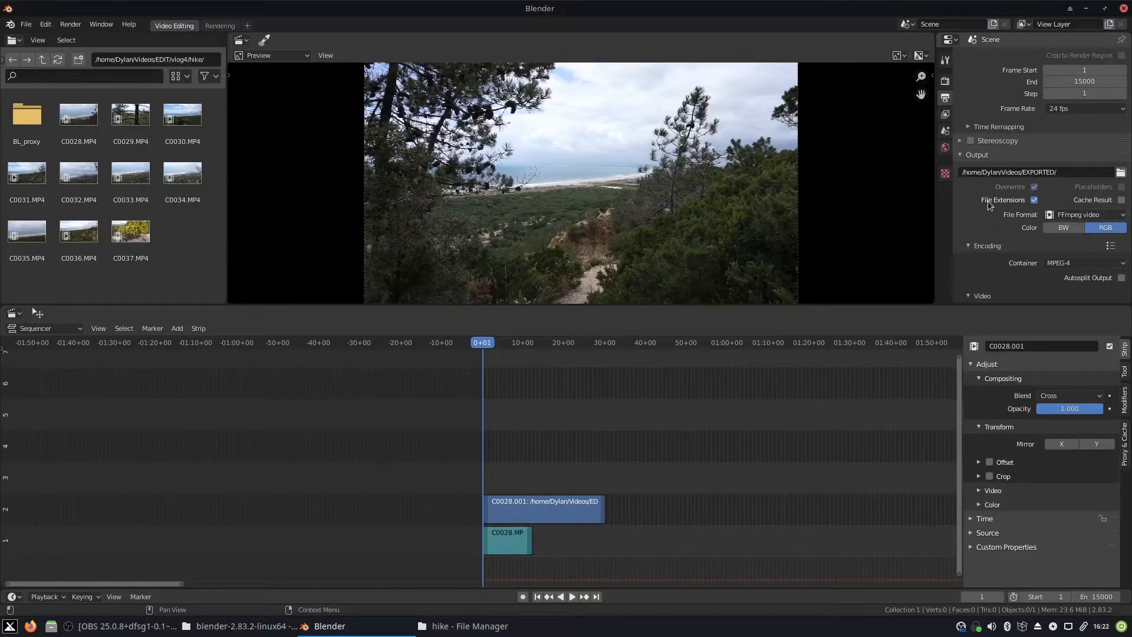
{"action": "scroll", "coordinate": [989, 206], "scroll_direction": "down", "scroll_amount": 4}
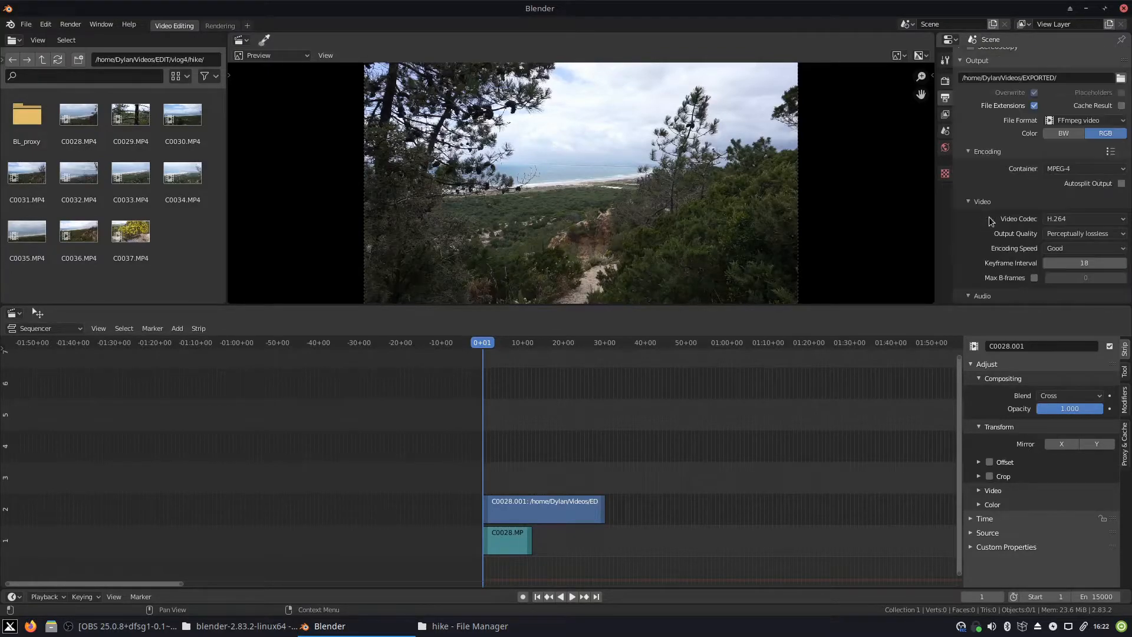
{"action": "scroll", "coordinate": [990, 220], "scroll_direction": "up", "scroll_amount": 1}
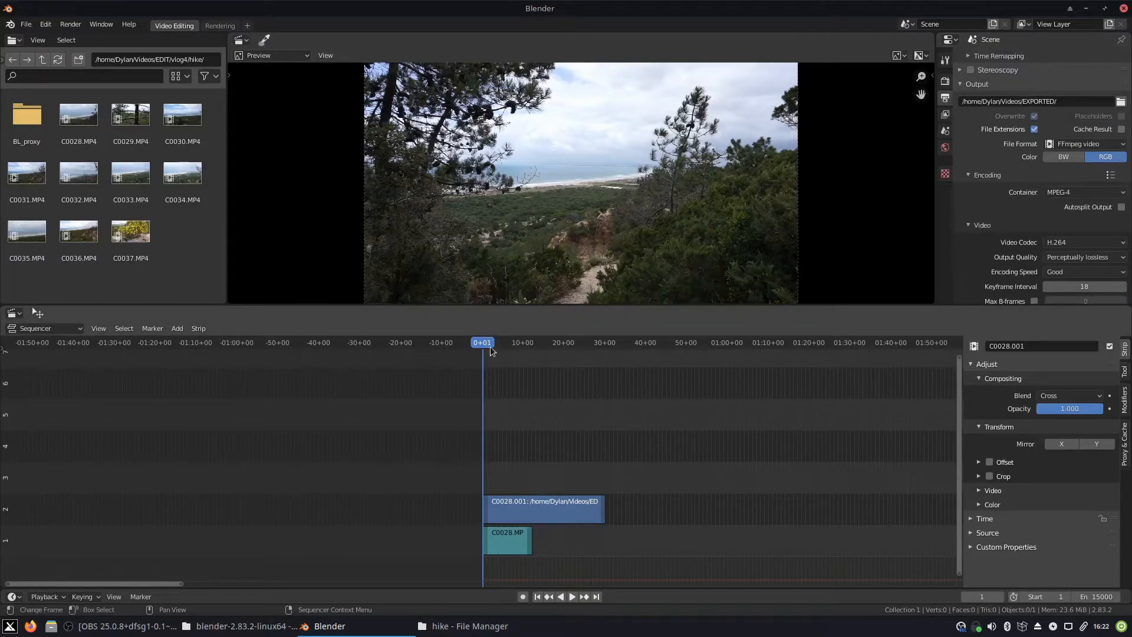
Delete the C0028.MP4 sound strip from channel 1, leaving the movie strip in place
{"action": "key", "text": "space"}
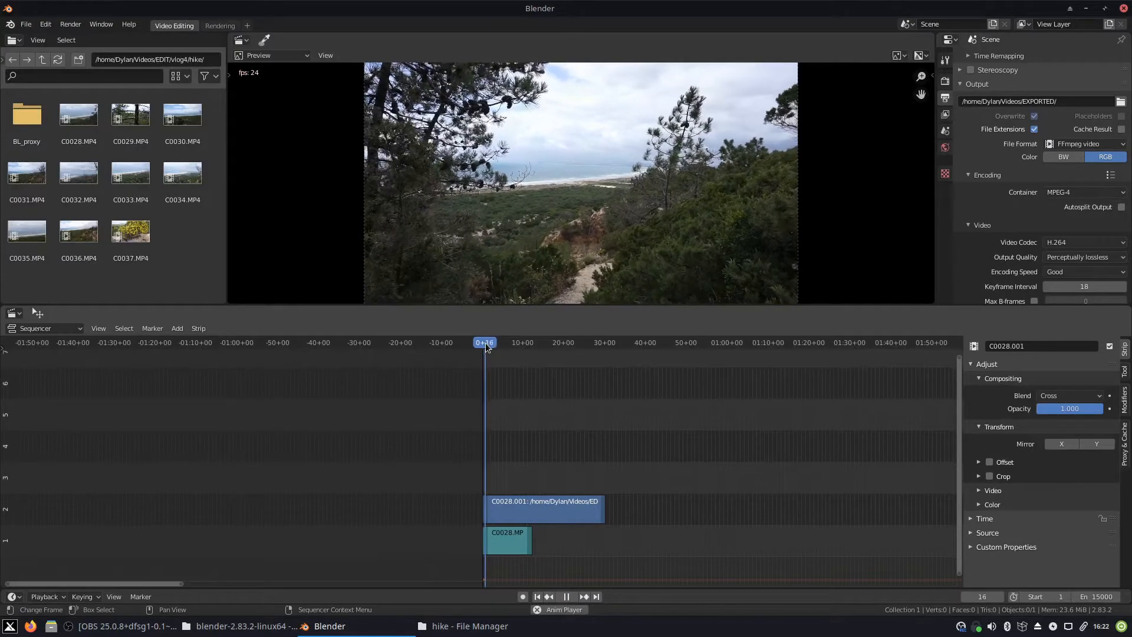
{"action": "left_click", "coordinate": [500, 542]}
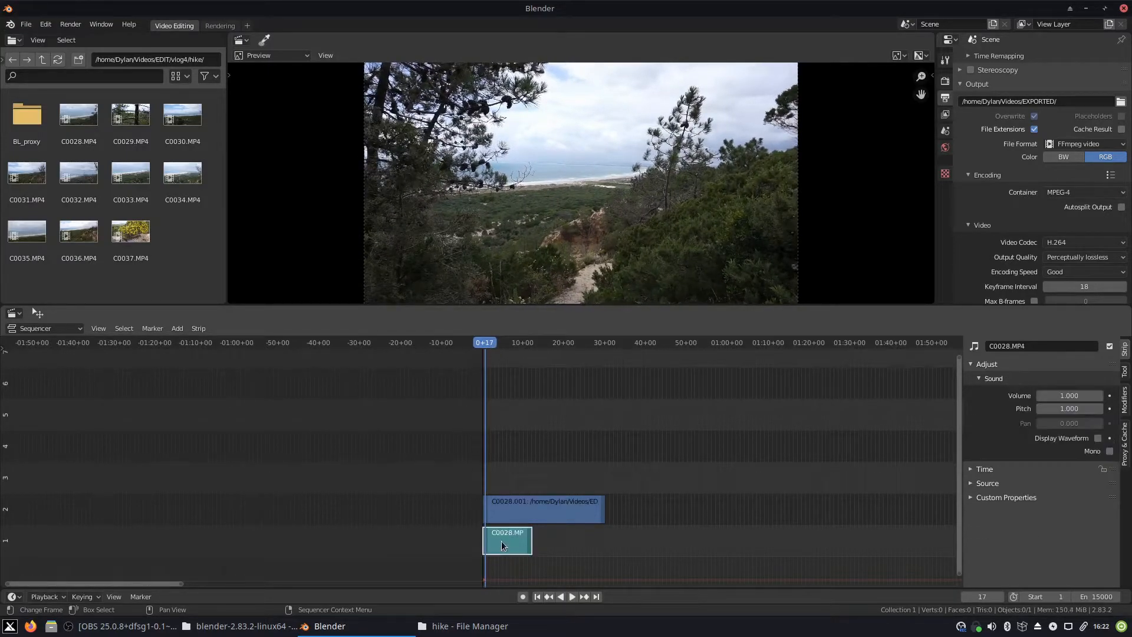
{"action": "key", "text": "x"}
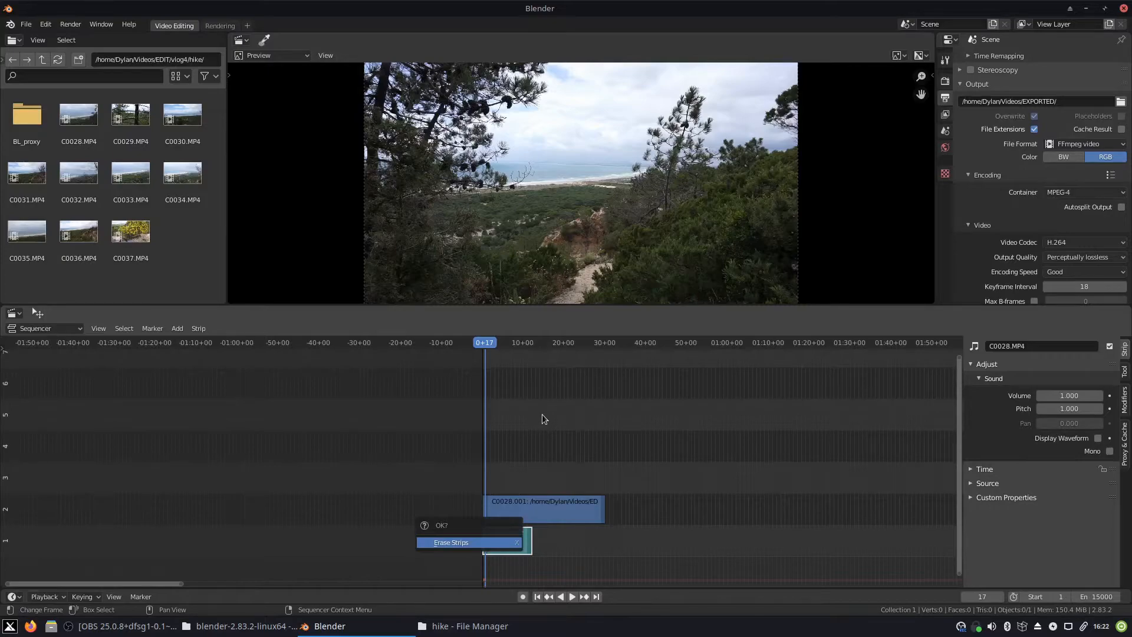
{"action": "key", "text": "Return"}
Play the remaining movie strip from its beginning and from a point further along to check its playback
{"action": "key", "text": "space"}
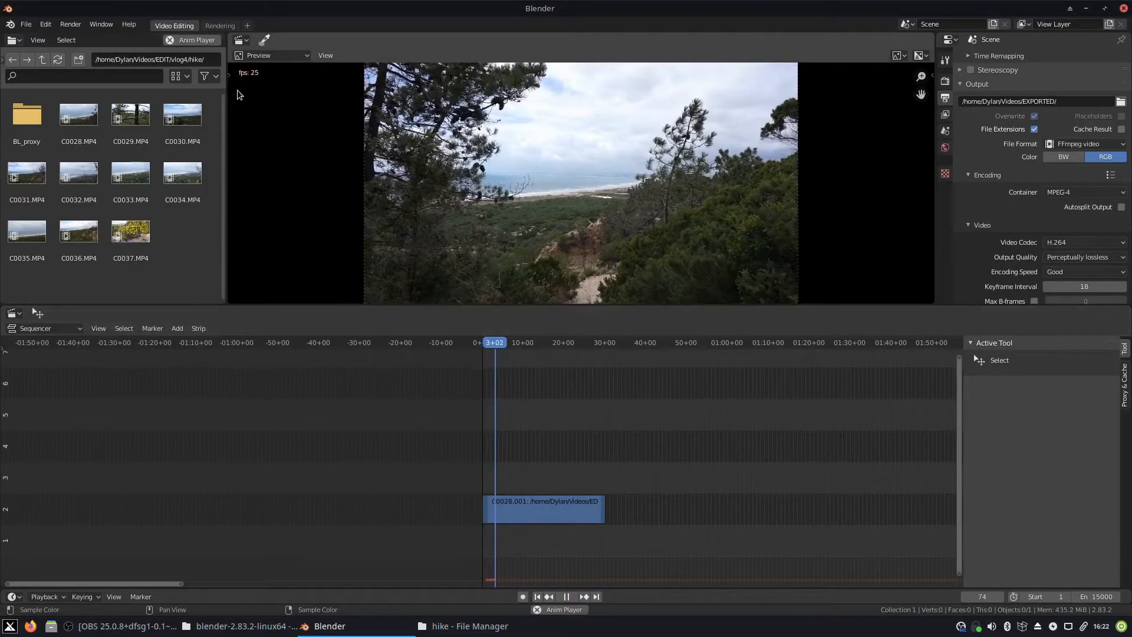
{"action": "key", "text": "space"}
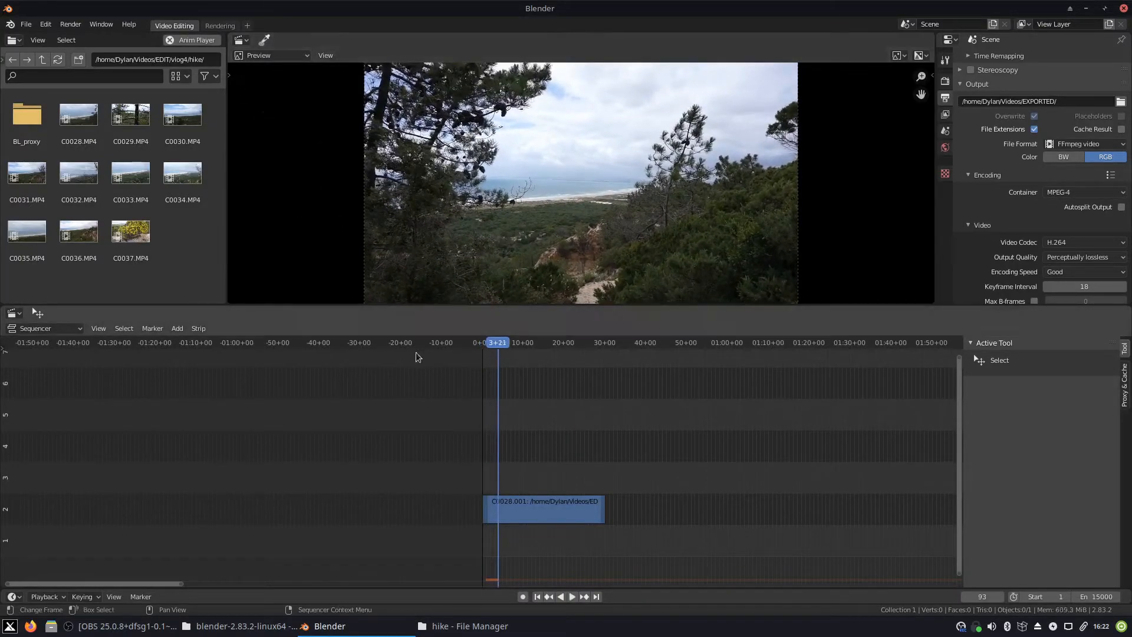
{"action": "left_click", "coordinate": [528, 348]}
{"action": "key", "text": "space"}
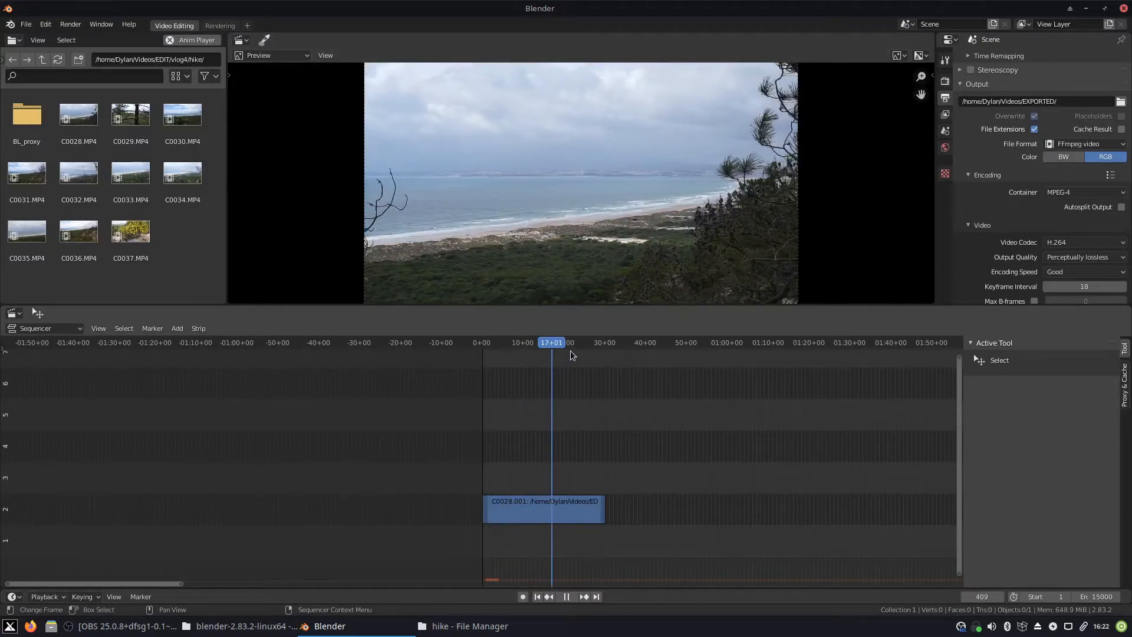
Enable Strip Cache for the C0028.001 movie strip
{"action": "left_click", "coordinate": [522, 511]}
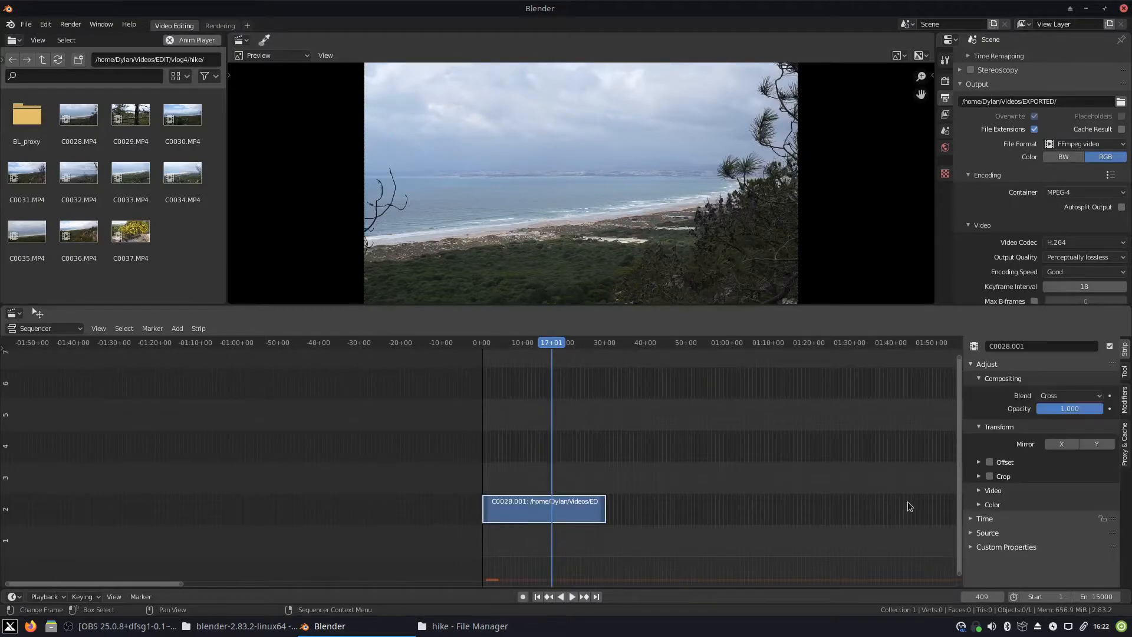
{"action": "left_click", "coordinate": [1126, 454]}
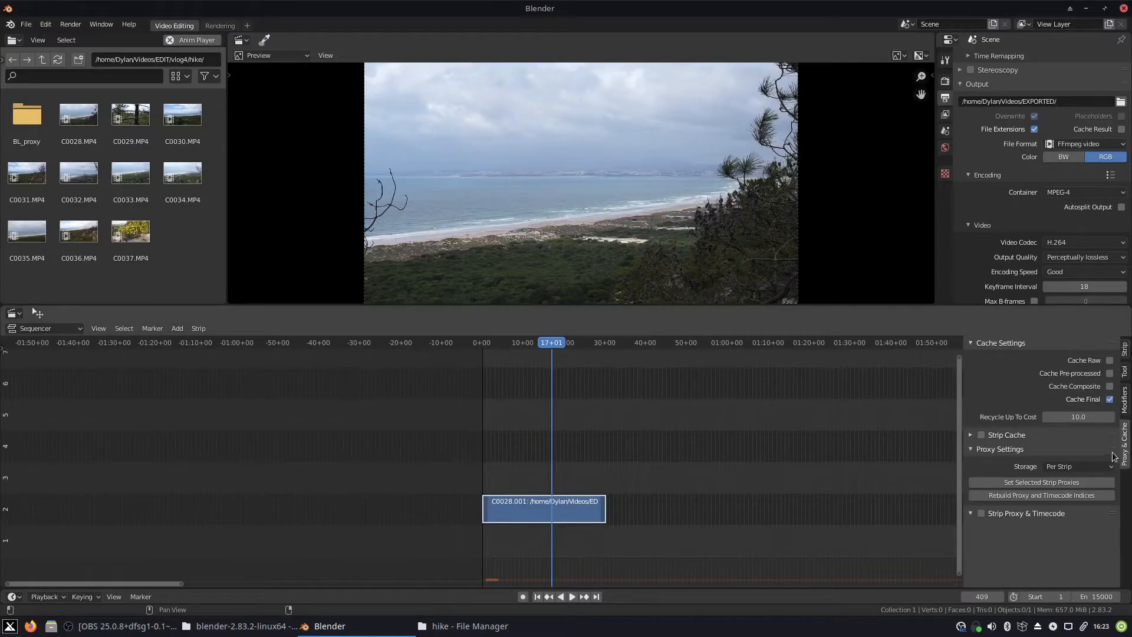
{"action": "left_click", "coordinate": [982, 434]}
Set the selected strip's proxy size to 50% and rebuild its proxy and timecode indices
{"action": "left_click", "coordinate": [1000, 482]}
{"action": "left_click", "coordinate": [1053, 515]}
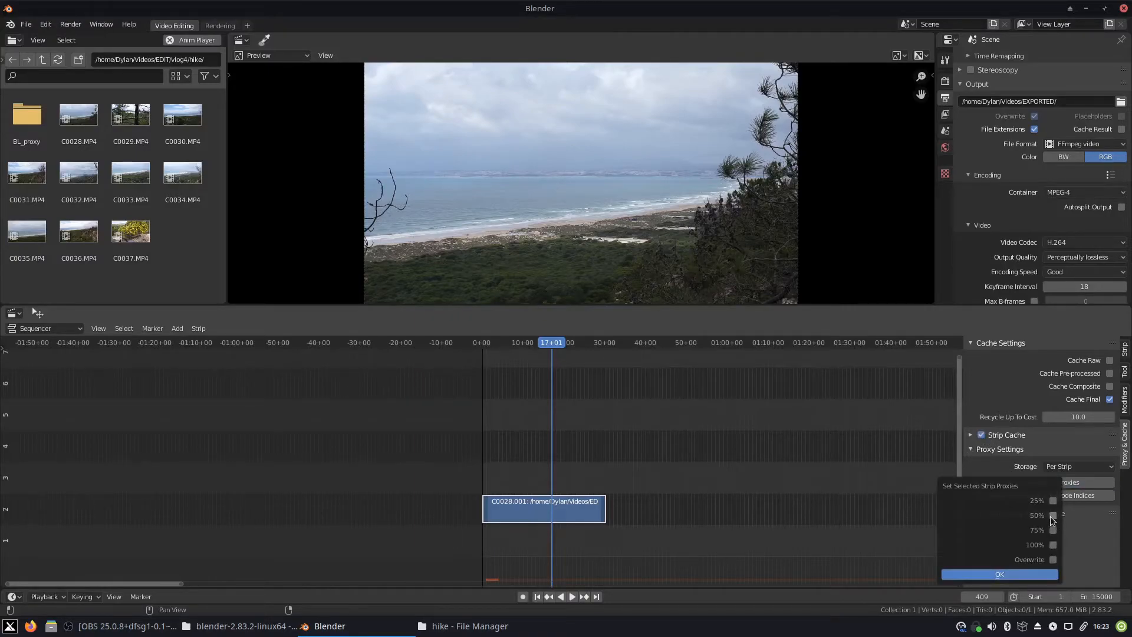
{"action": "left_click", "coordinate": [1006, 575]}
{"action": "left_click", "coordinate": [1010, 495]}
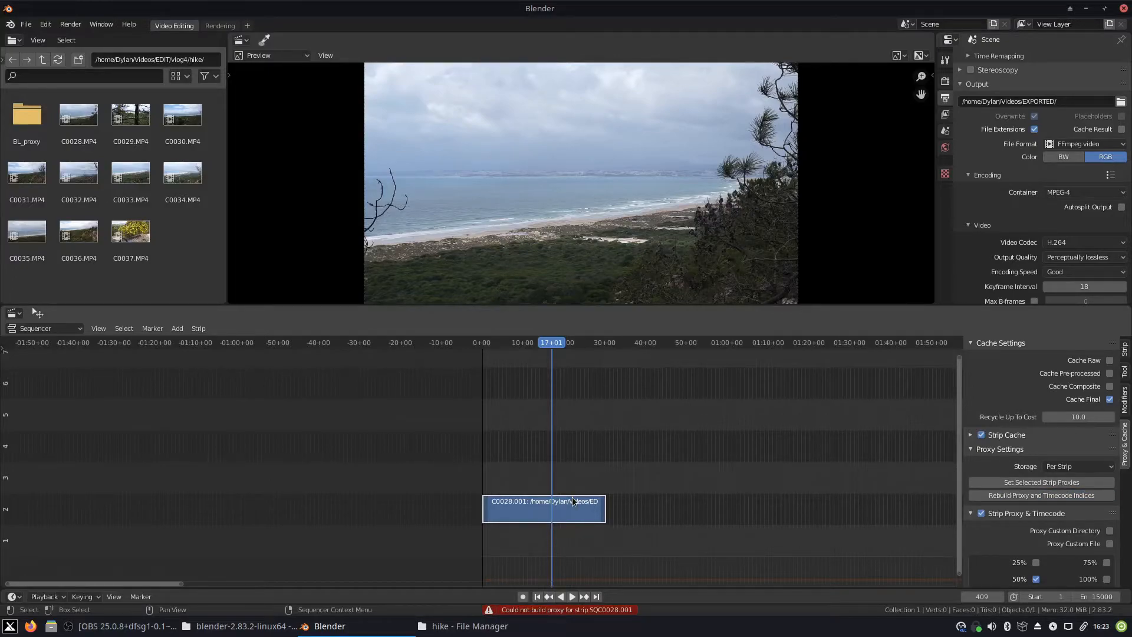
Switch to the file manager and examine the proxy files in Videos/EDIT/vlog4/hike/BL_proxy/C0028.MP4, closing that window when done
{"action": "left_click", "coordinate": [262, 634]}
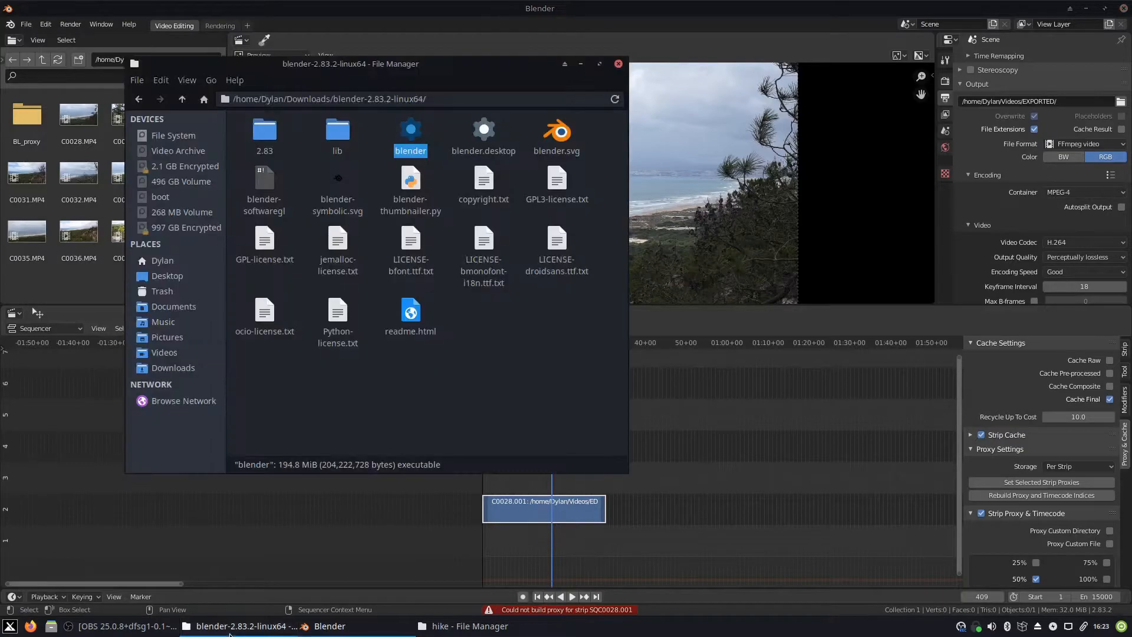
{"action": "left_click", "coordinate": [141, 100]}
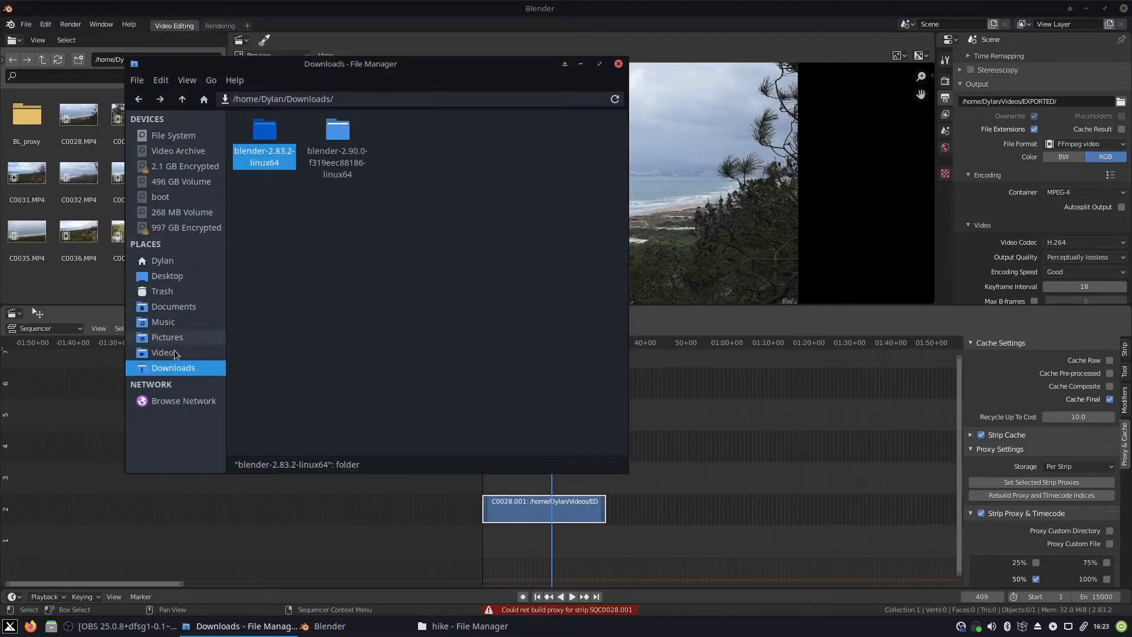
{"action": "left_click", "coordinate": [171, 353]}
{"action": "double_click", "coordinate": [265, 134]}
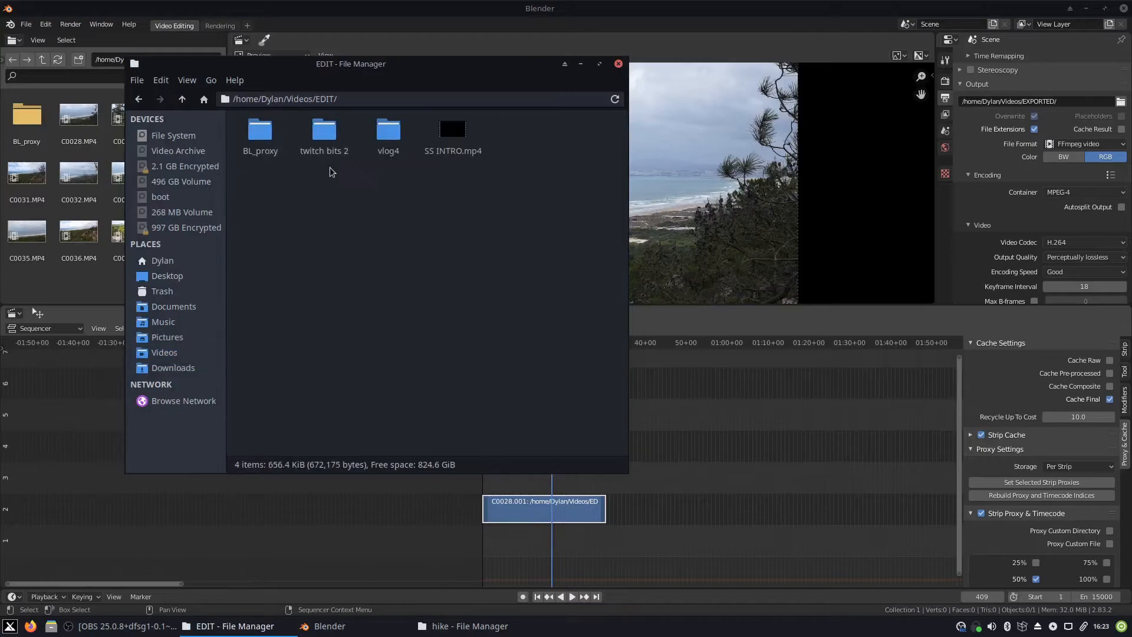
{"action": "double_click", "coordinate": [388, 131]}
{"action": "left_click", "coordinate": [260, 139]}
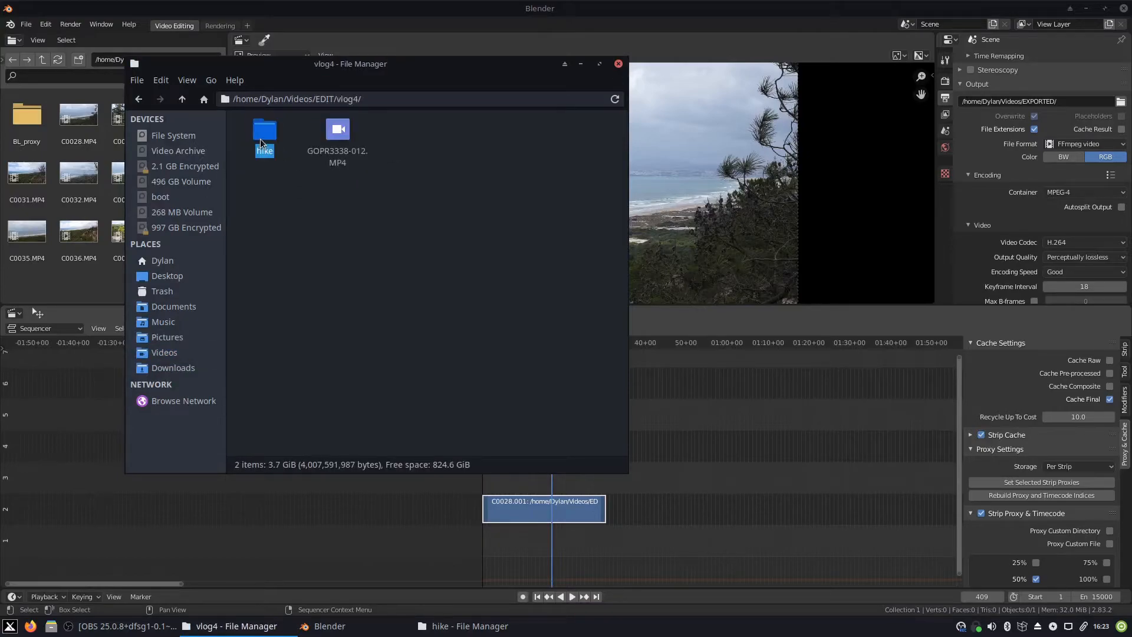
{"action": "double_click", "coordinate": [260, 139]}
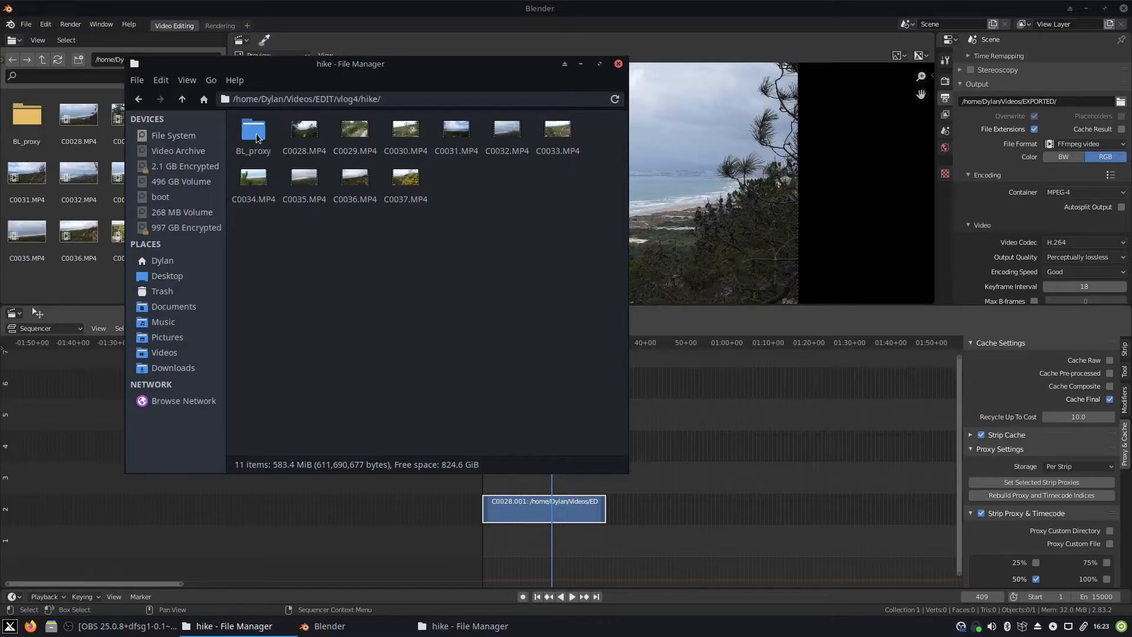
{"action": "double_click", "coordinate": [257, 134]}
{"action": "double_click", "coordinate": [267, 134]}
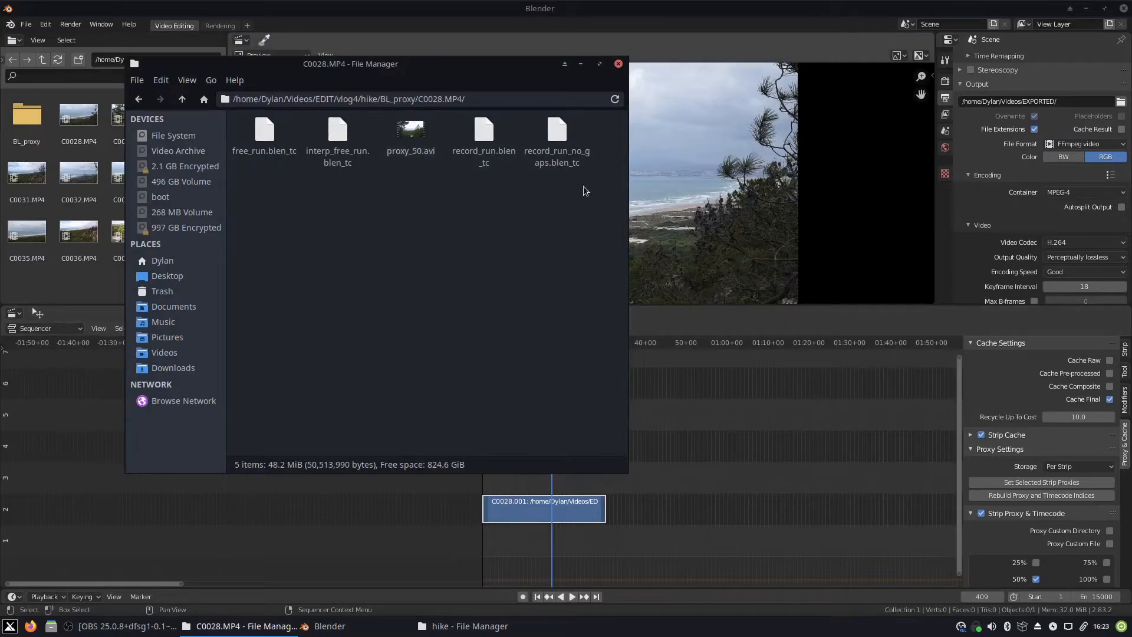
{"action": "left_click", "coordinate": [618, 63]}
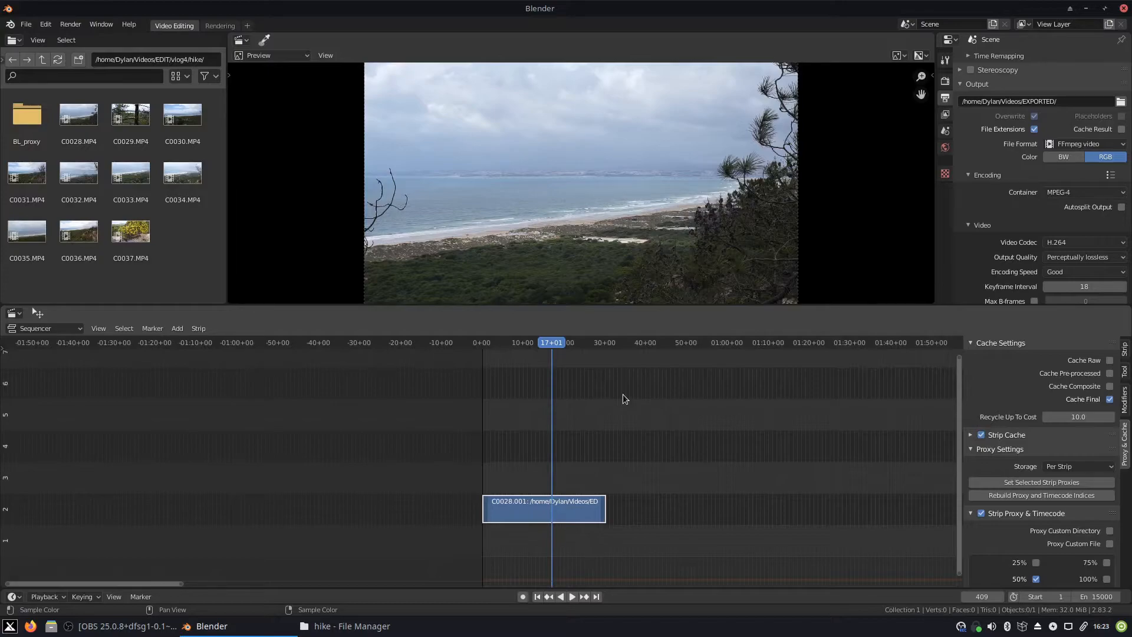
Show the preview's sidebar and set the Proxy Render Size to 50% in its view settings
{"action": "left_click", "coordinate": [532, 343]}
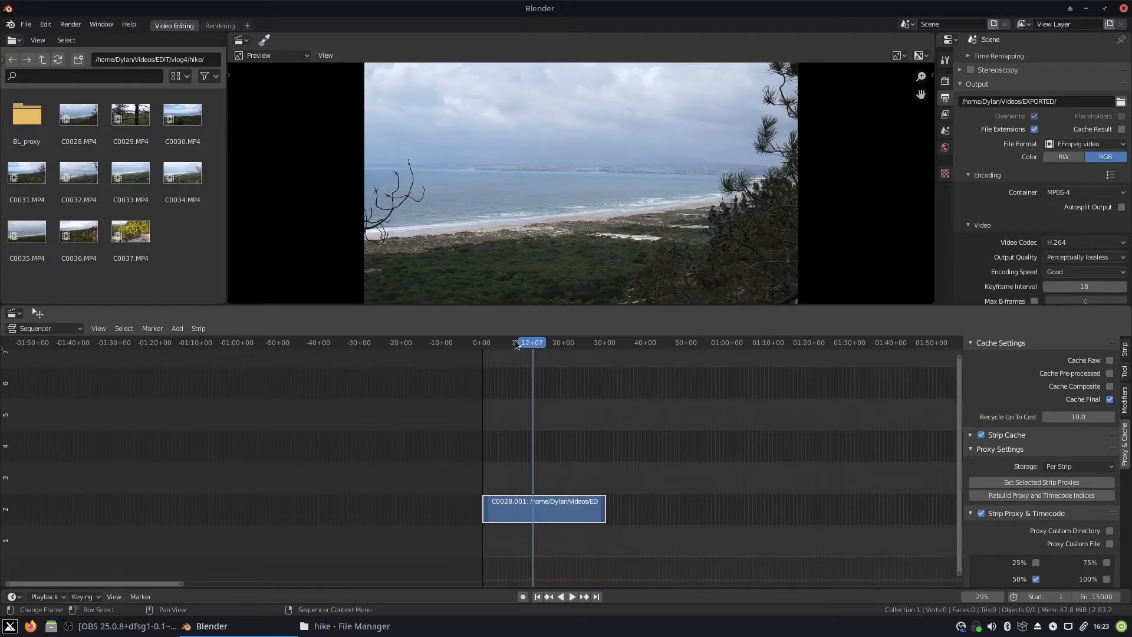
{"action": "left_click", "coordinate": [516, 342]}
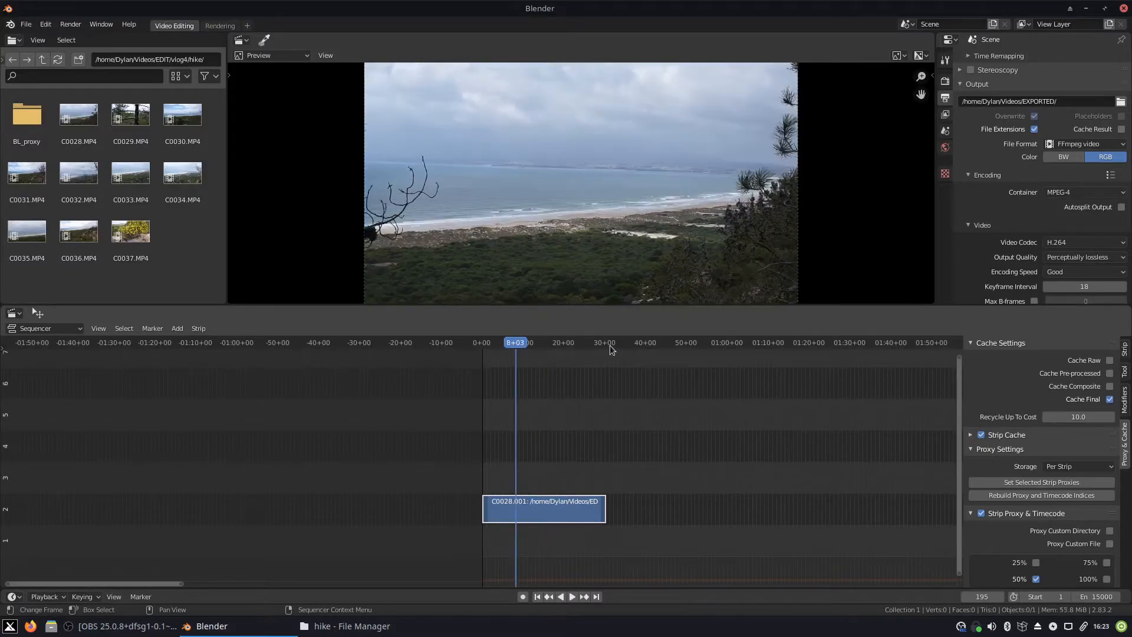
{"action": "left_click", "coordinate": [322, 56]}
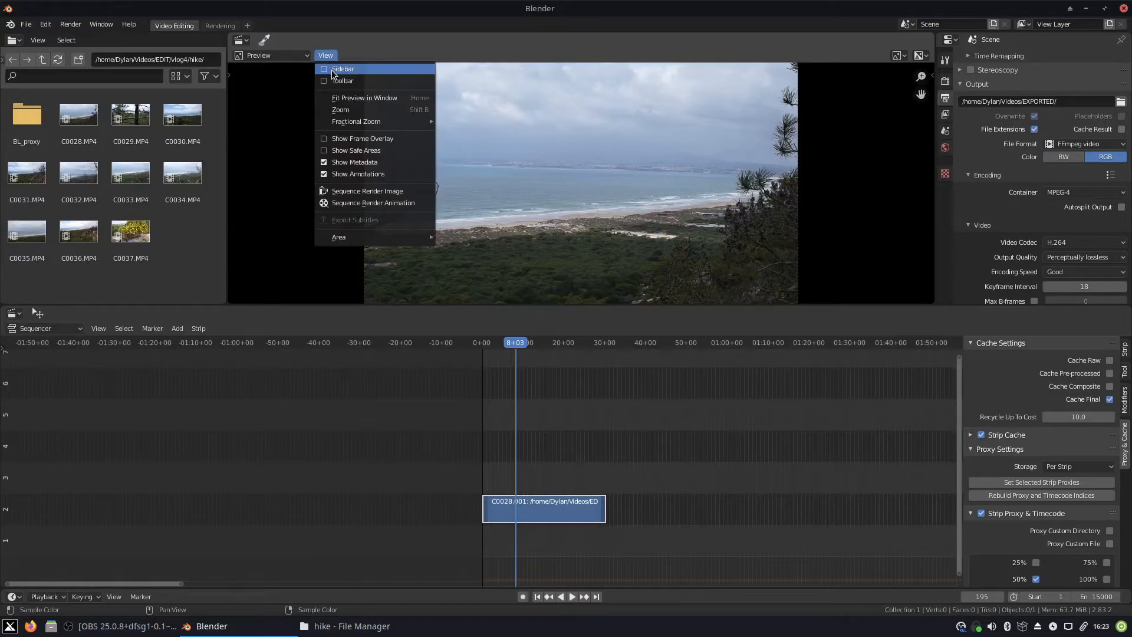
{"action": "left_click", "coordinate": [333, 71]}
{"action": "left_click", "coordinate": [929, 101]}
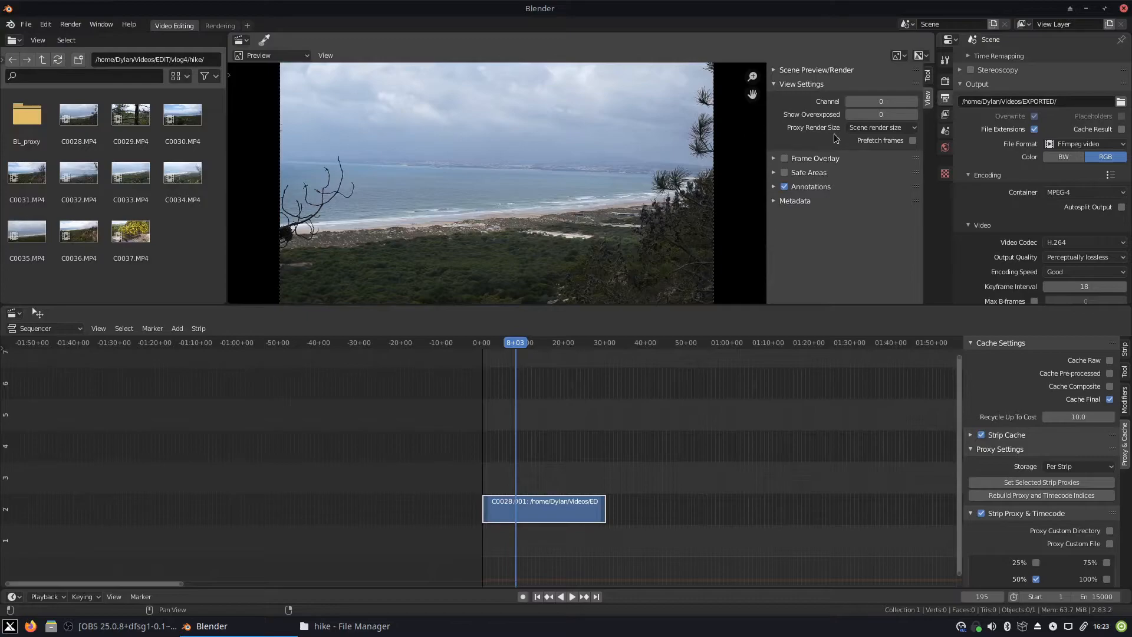
{"action": "left_click", "coordinate": [875, 127]}
{"action": "left_click", "coordinate": [892, 184]}
Scrub forward and backward through the clip to check the 50% proxy preview, and collapse the Proxy Settings section
{"action": "left_click_drag", "start_coordinate": [517, 344], "coordinate": [553, 342]}
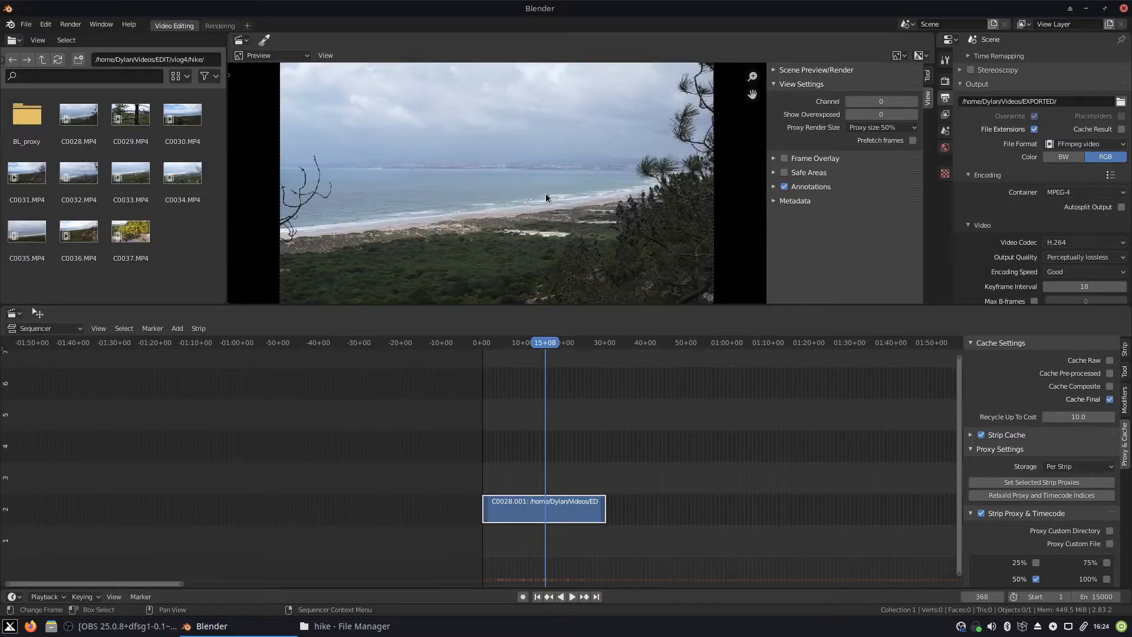
{"action": "left_click", "coordinate": [970, 449]}
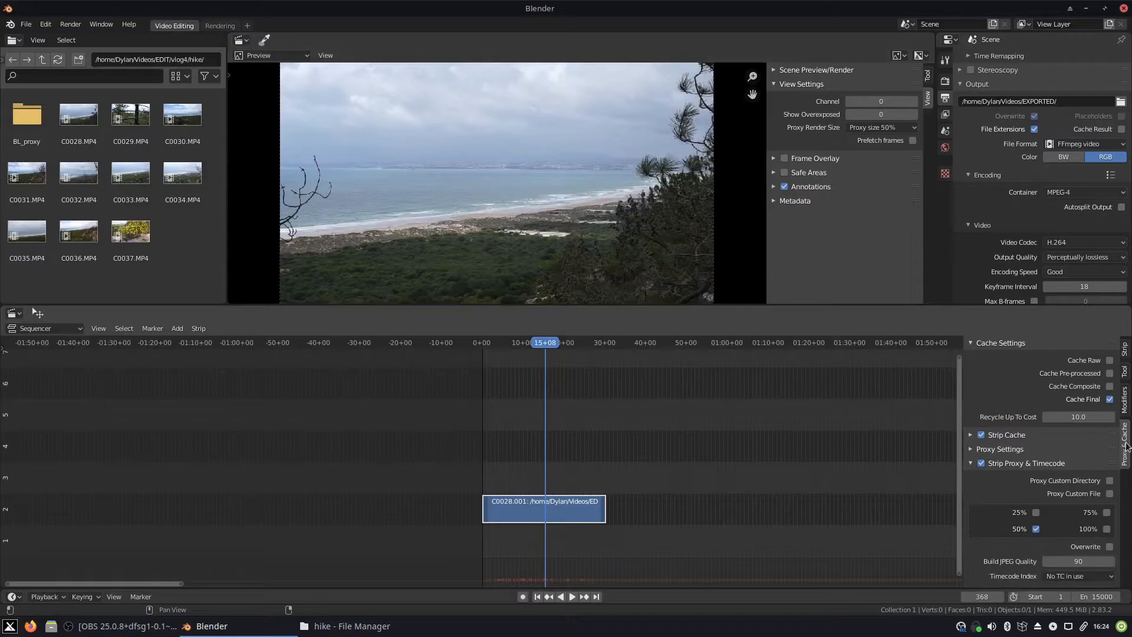
{"action": "left_click_drag", "start_coordinate": [536, 346], "coordinate": [512, 345]}
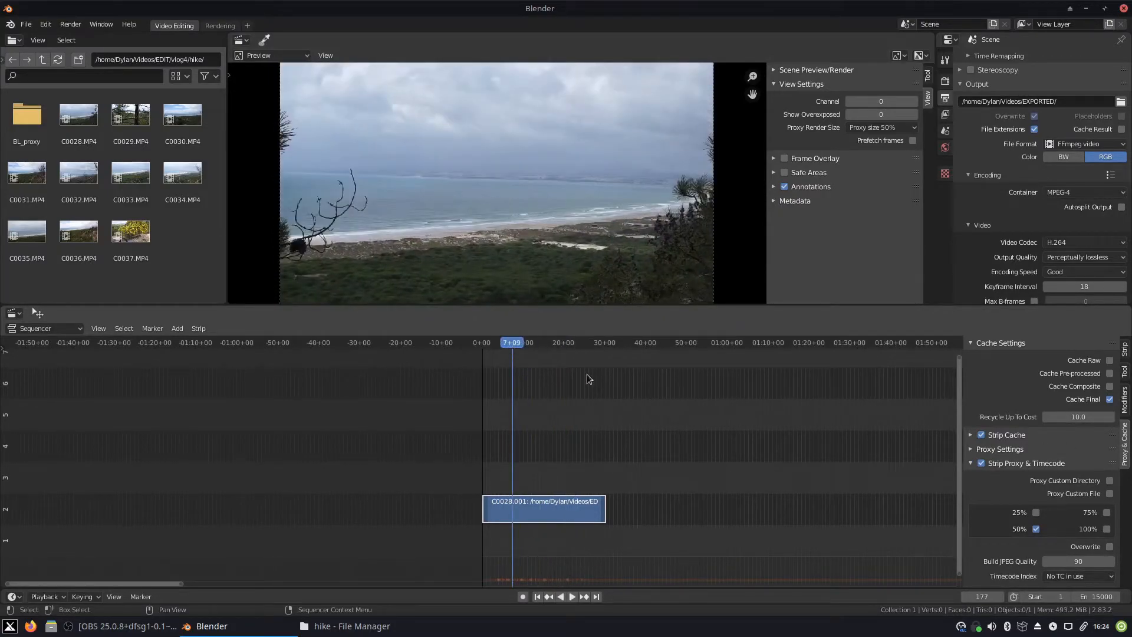
Enable Follow Playhead in the timeline's playback options and scrub the clip near its start
{"action": "left_click", "coordinate": [44, 596]}
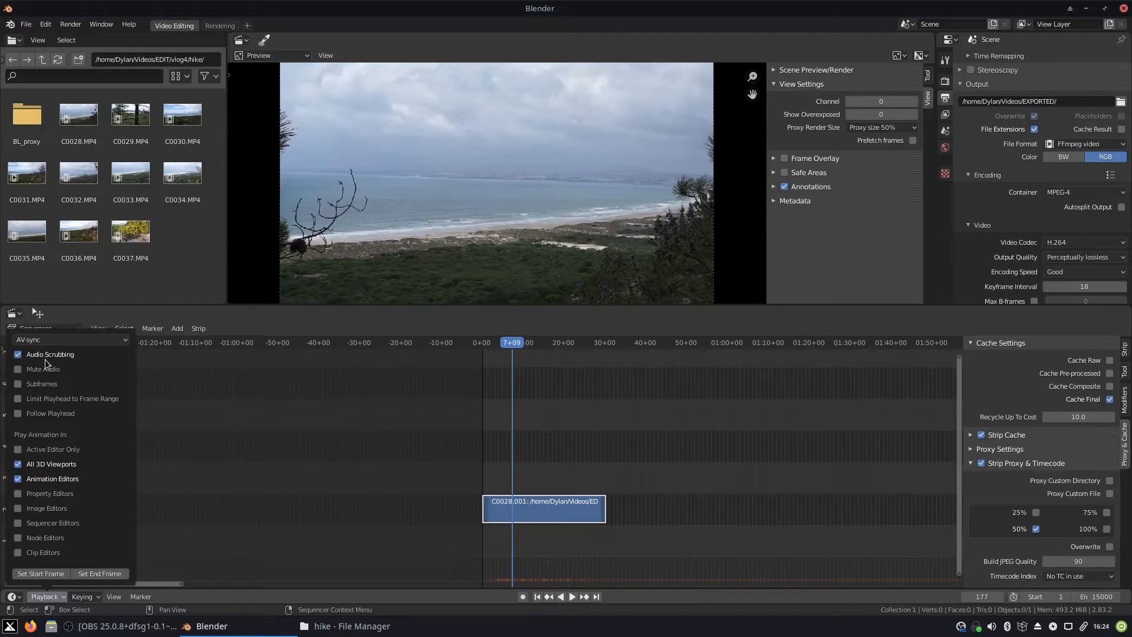
{"action": "left_click", "coordinate": [45, 413]}
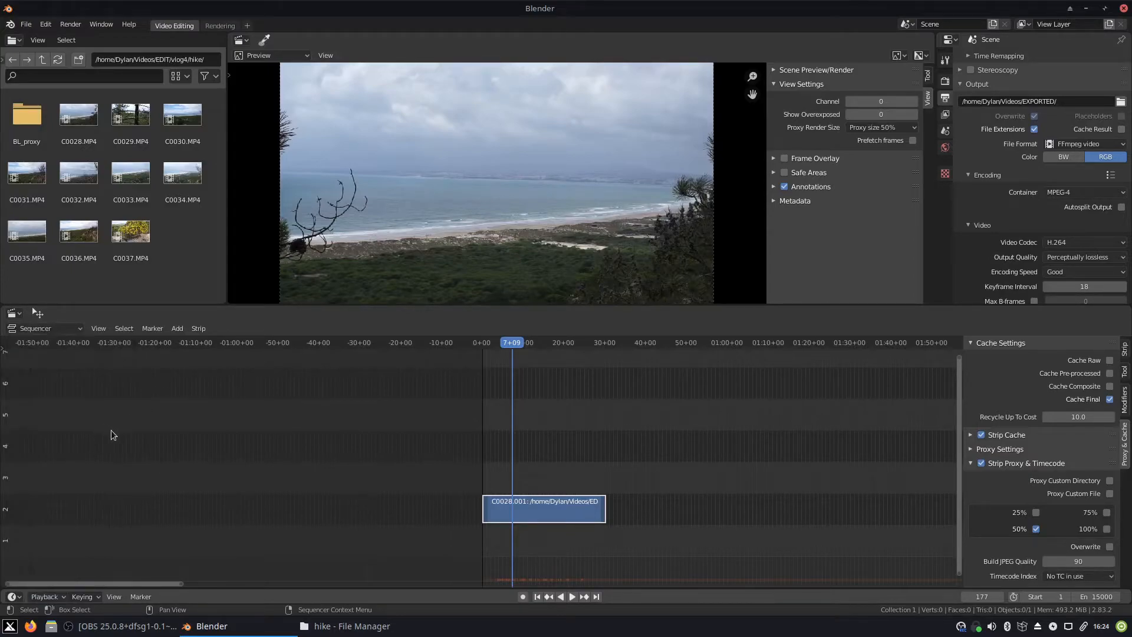
{"action": "mouse_move", "coordinate": [505, 347]}
{"action": "left_mouse_down"}
{"action": "mouse_move", "coordinate": [568, 346]}
{"action": "mouse_move", "coordinate": [493, 350]}
{"action": "mouse_move", "coordinate": [566, 355]}
{"action": "mouse_move", "coordinate": [507, 360]}
{"action": "left_mouse_up"}
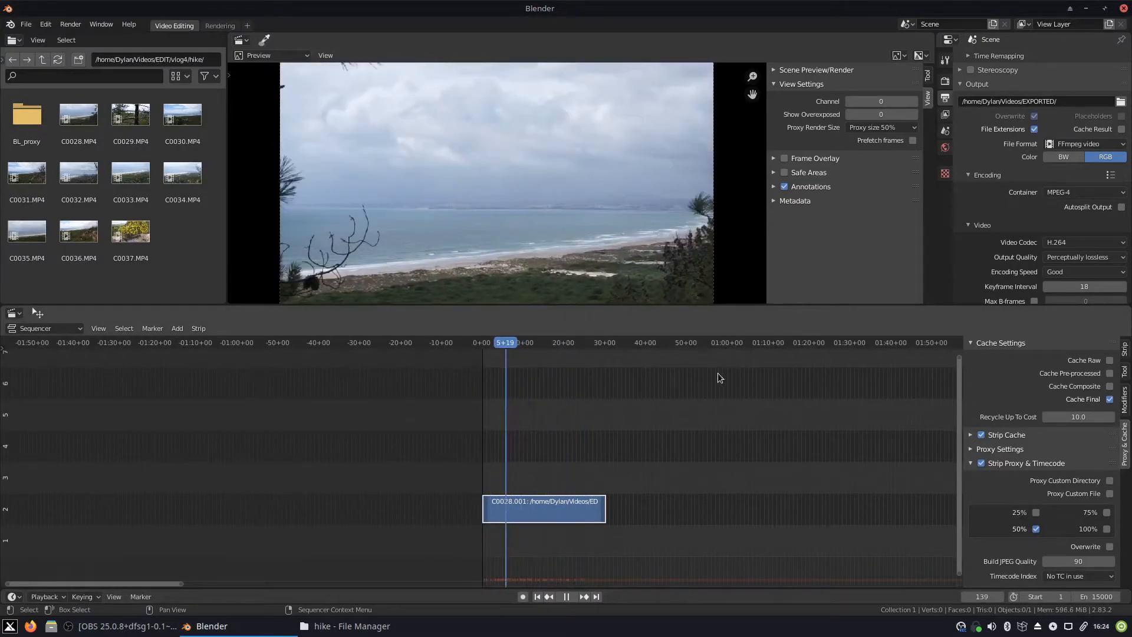
Play the clip with a closer timeline view, scrub back to about 9 seconds and stop playback
{"action": "key", "text": "space"}
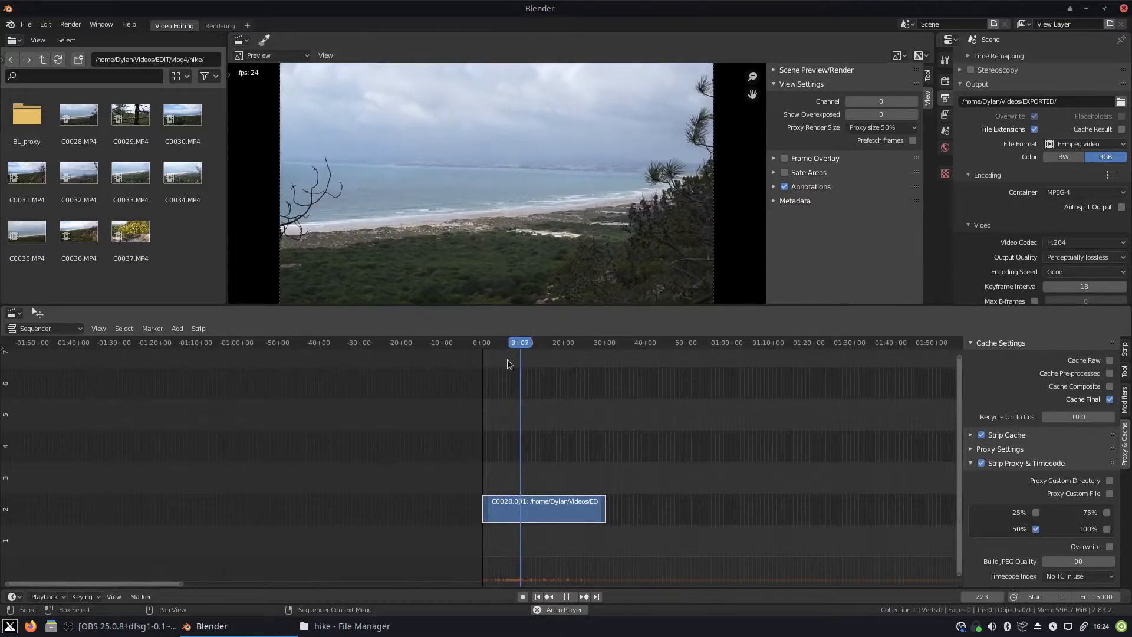
{"action": "scroll", "coordinate": [572, 418], "scroll_direction": "up", "scroll_amount": 2}
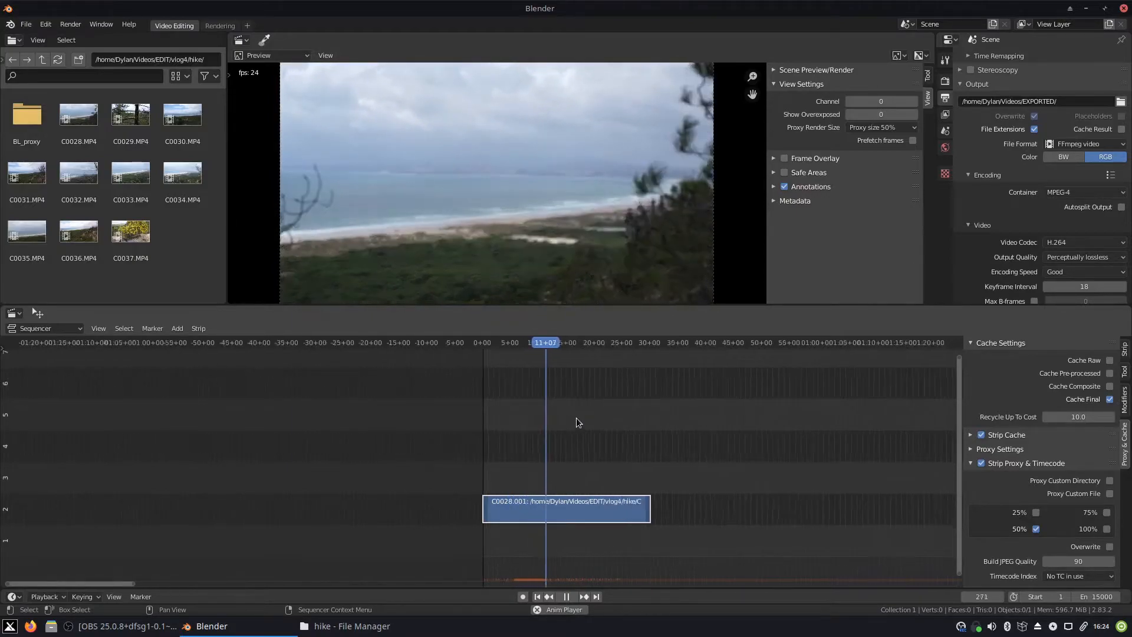
{"action": "scroll", "coordinate": [576, 420], "scroll_direction": "up", "scroll_amount": 1}
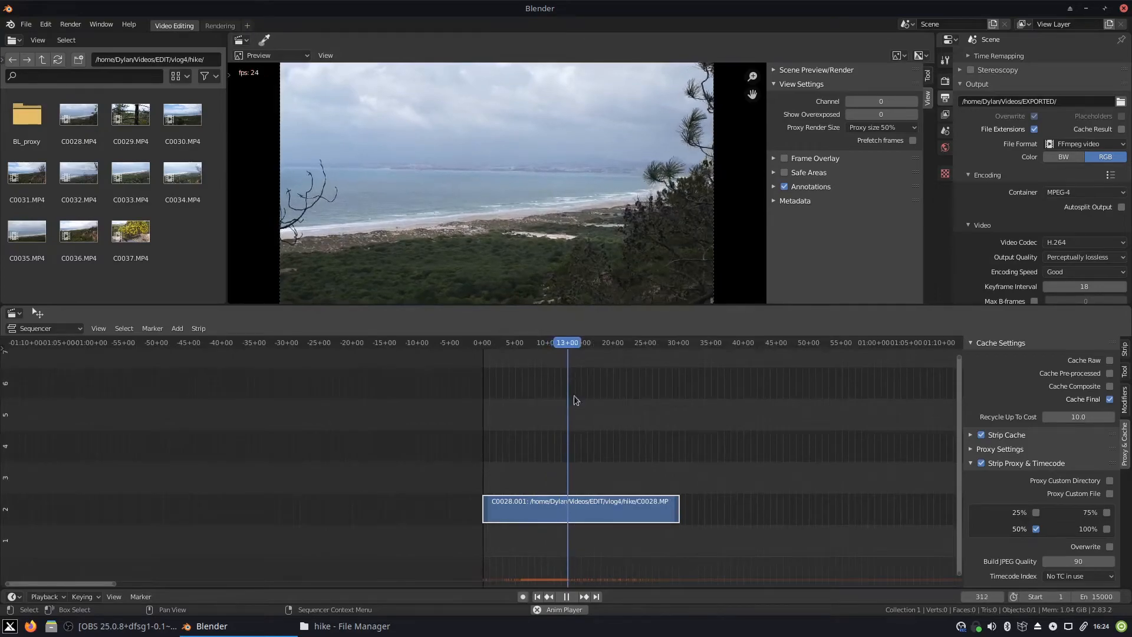
{"action": "left_click_drag", "start_coordinate": [575, 342], "coordinate": [545, 350]}
{"action": "key", "text": "Escape"}
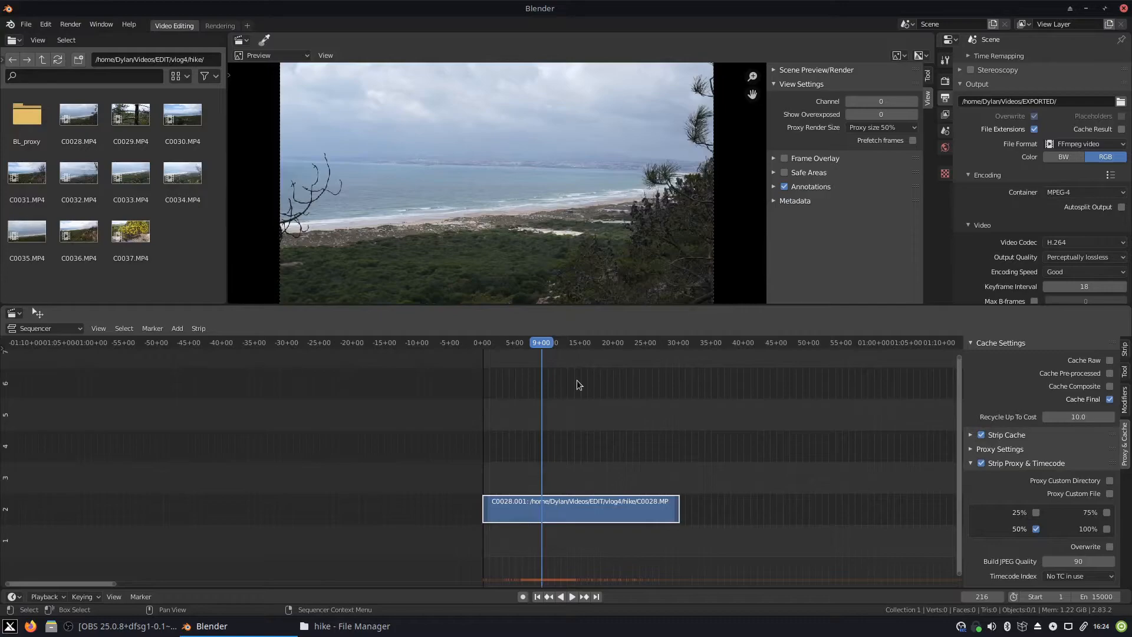
Bring back the movie strip's own properties and play a short stretch of the clip
{"action": "left_click", "coordinate": [1124, 350]}
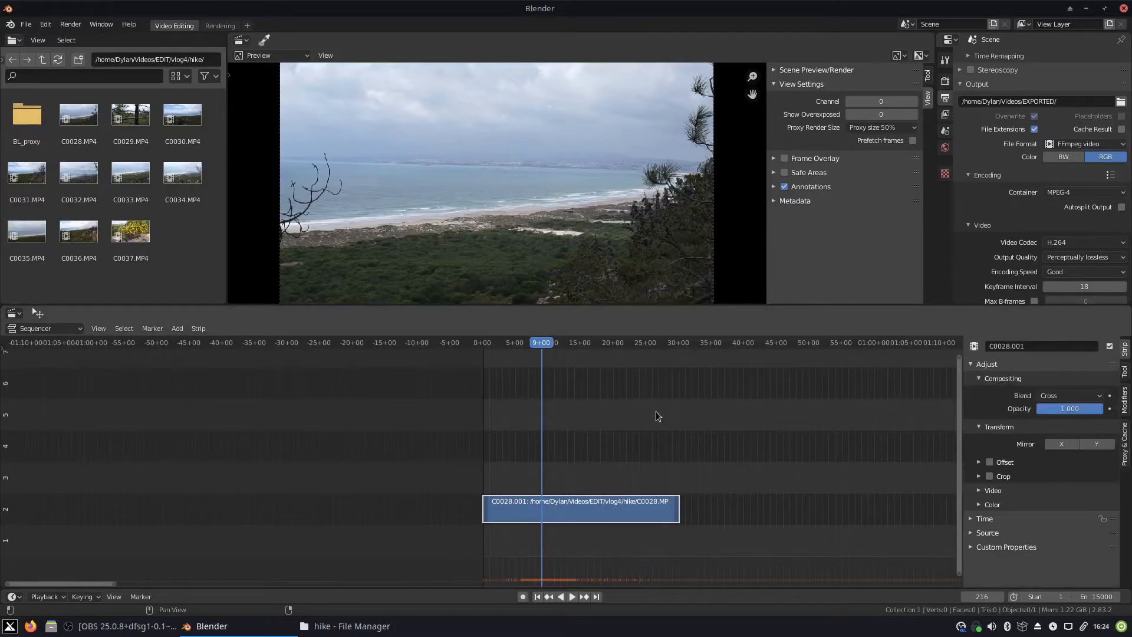
{"action": "key", "text": "space"}
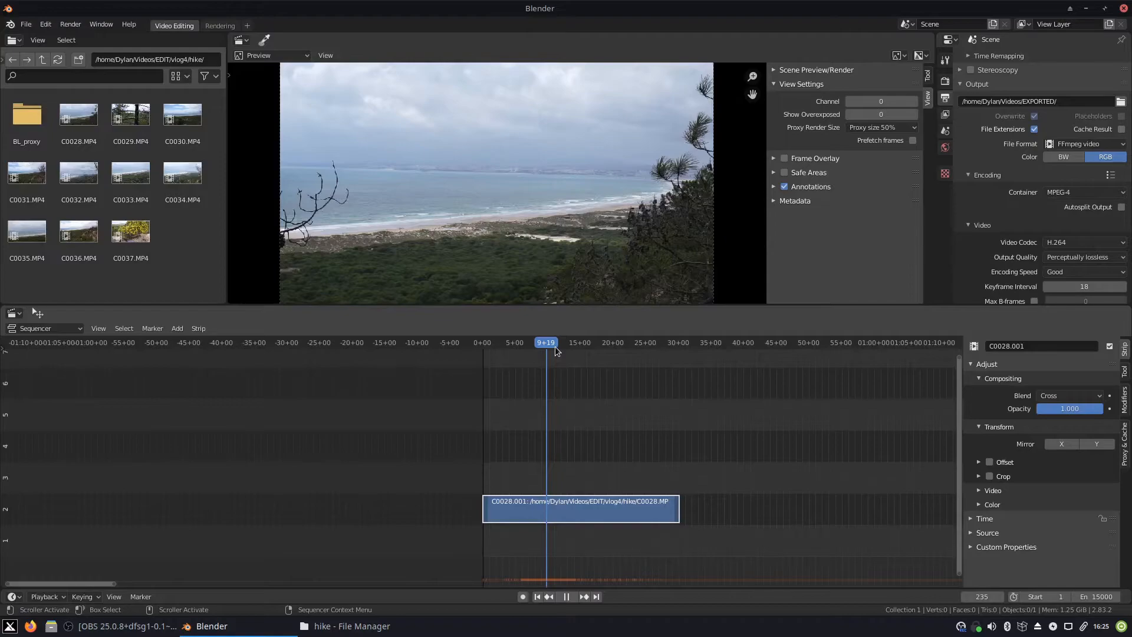
{"action": "key", "text": "space"}
Save the current video editing setup as the default startup file
{"action": "left_click", "coordinate": [46, 25]}
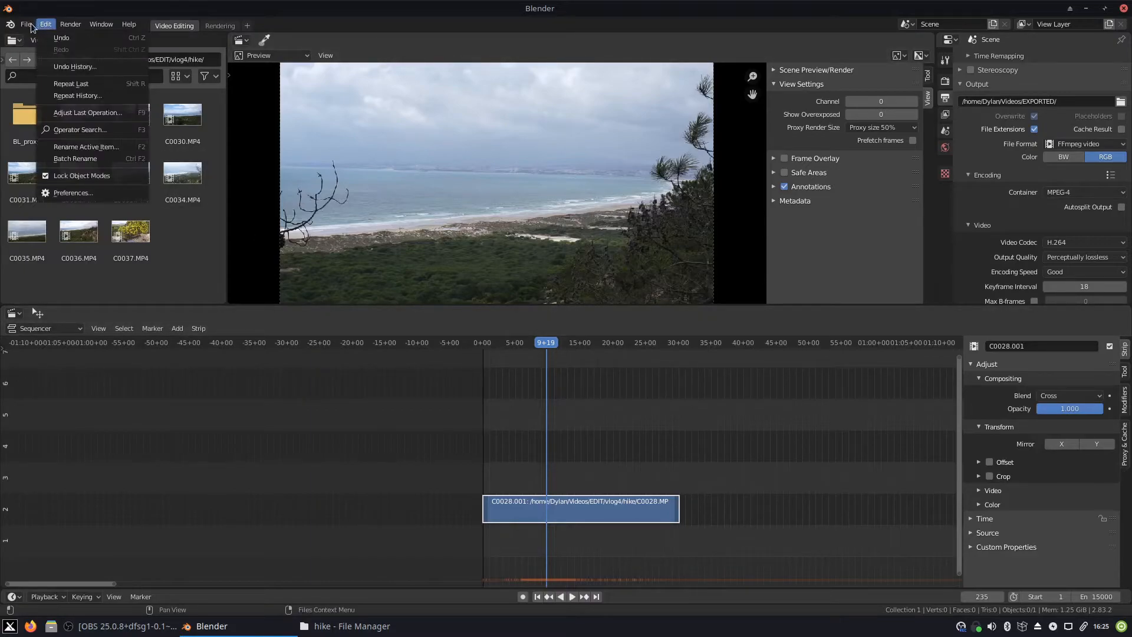
{"action": "left_click", "coordinate": [28, 24]}
{"action": "mouse_move", "coordinate": [68, 241]}
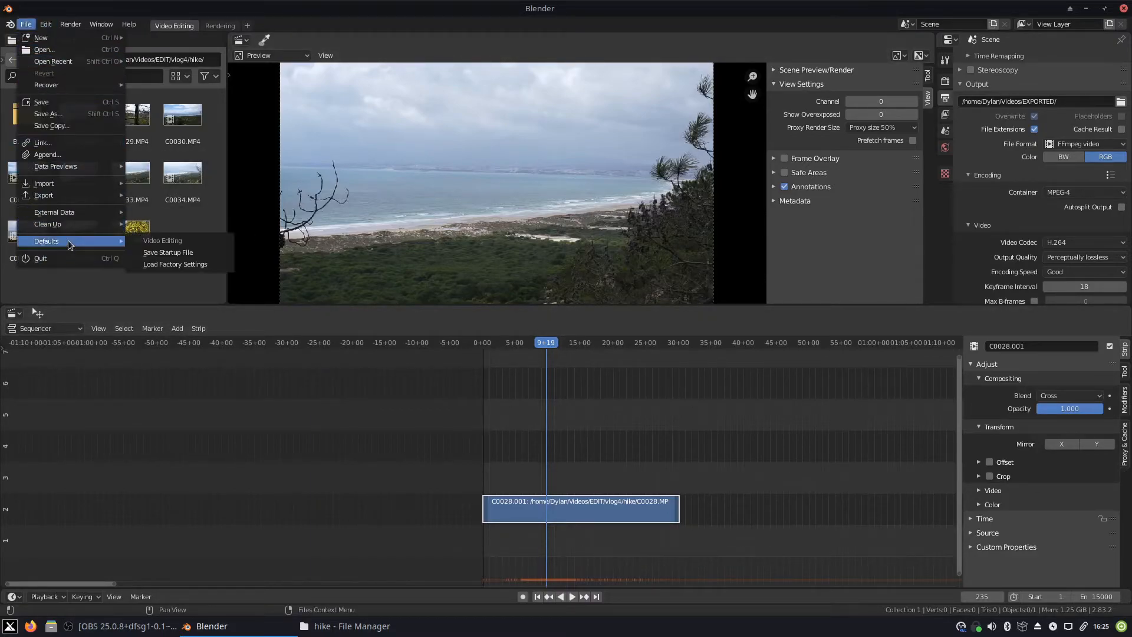
{"action": "left_click", "coordinate": [157, 255]}
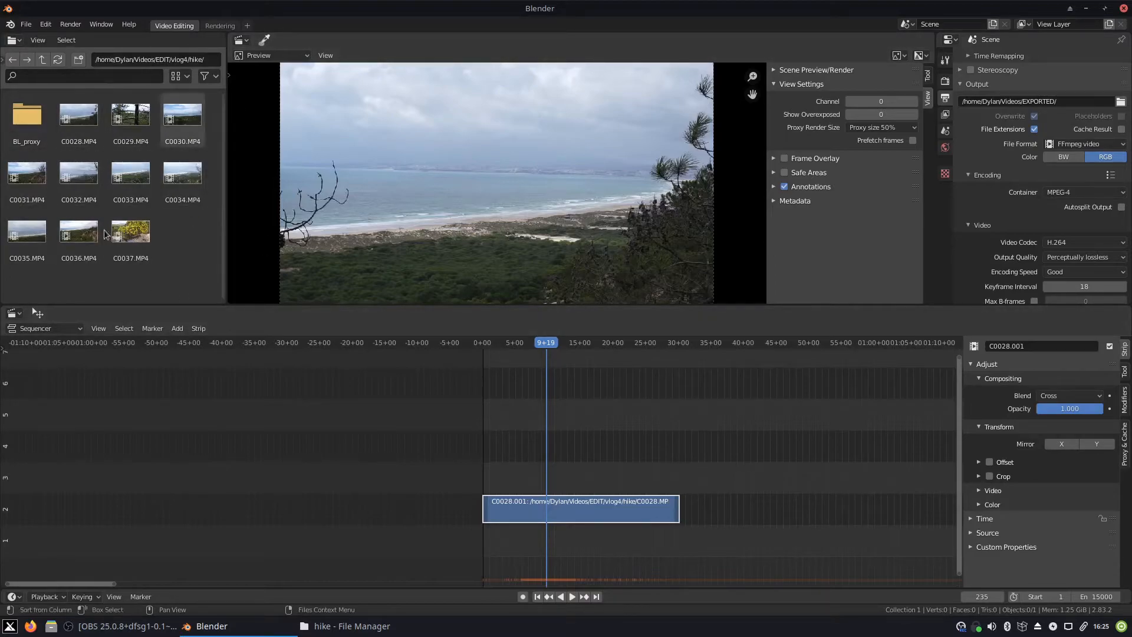
Point the file browser at the Videos/EDIT folder and save the startup file with that location
{"action": "left_click", "coordinate": [12, 59]}
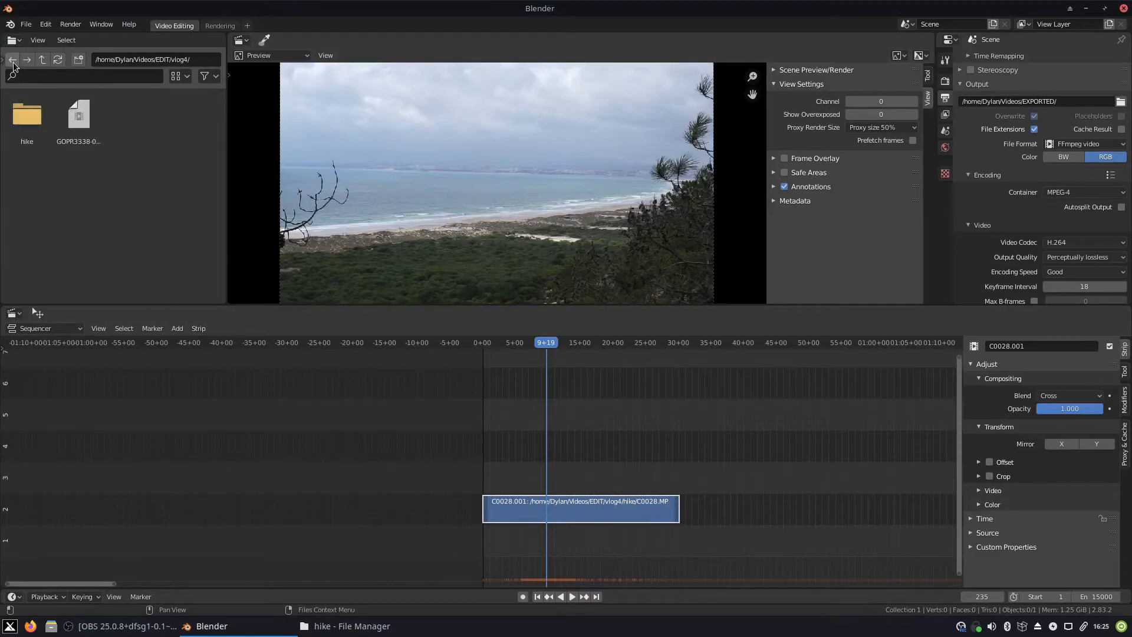
{"action": "left_click", "coordinate": [12, 59]}
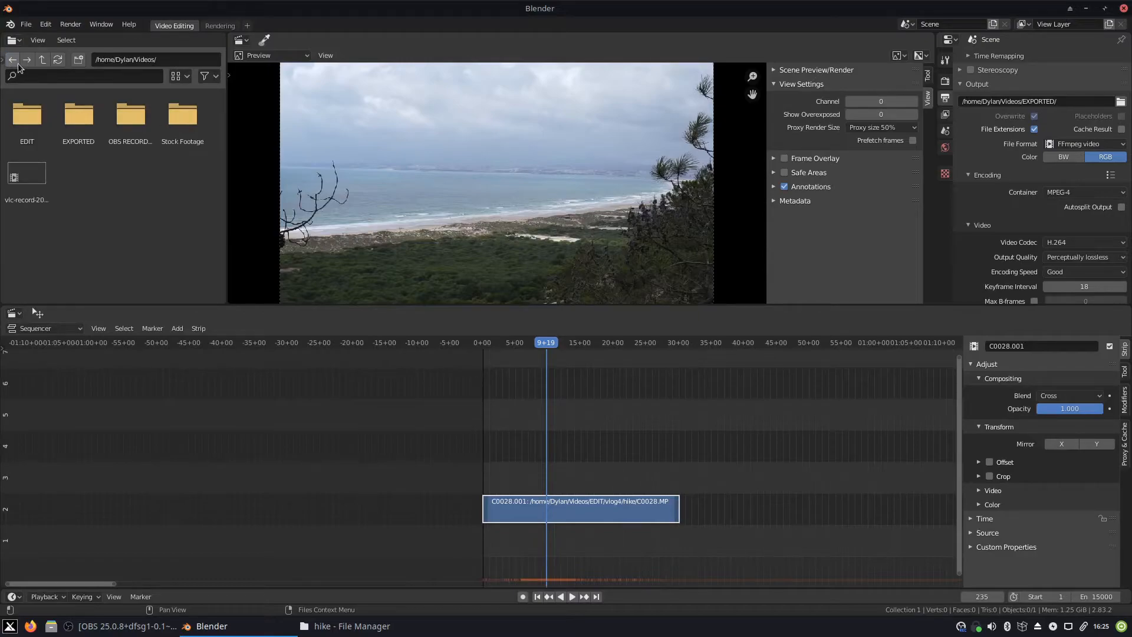
{"action": "left_click", "coordinate": [26, 24]}
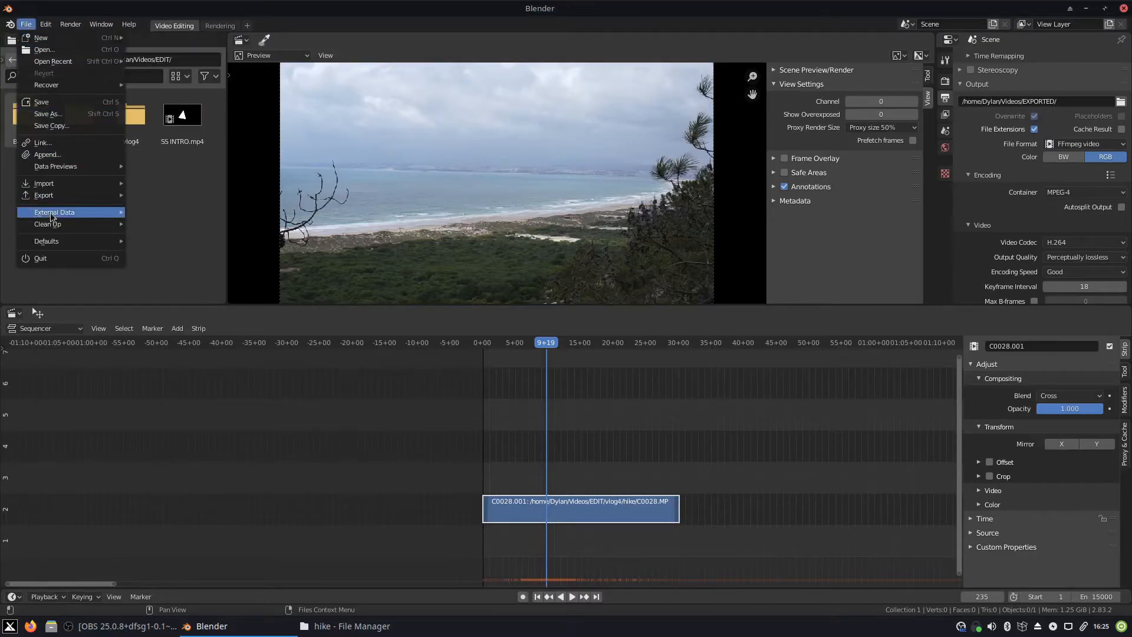
{"action": "mouse_move", "coordinate": [120, 242]}
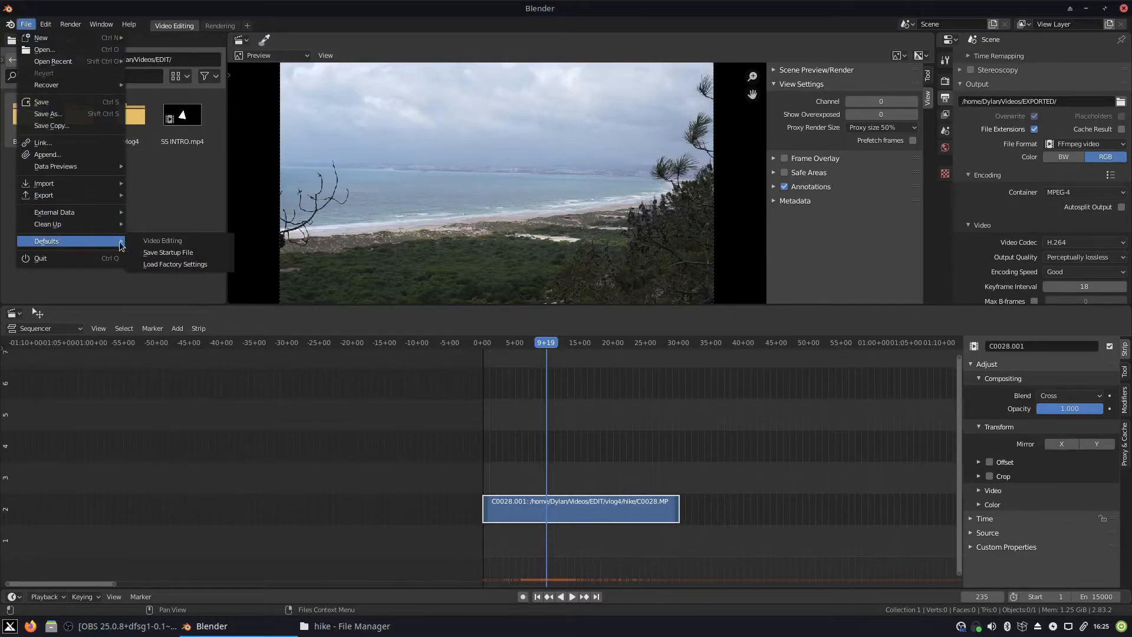
{"action": "left_click", "coordinate": [165, 253]}
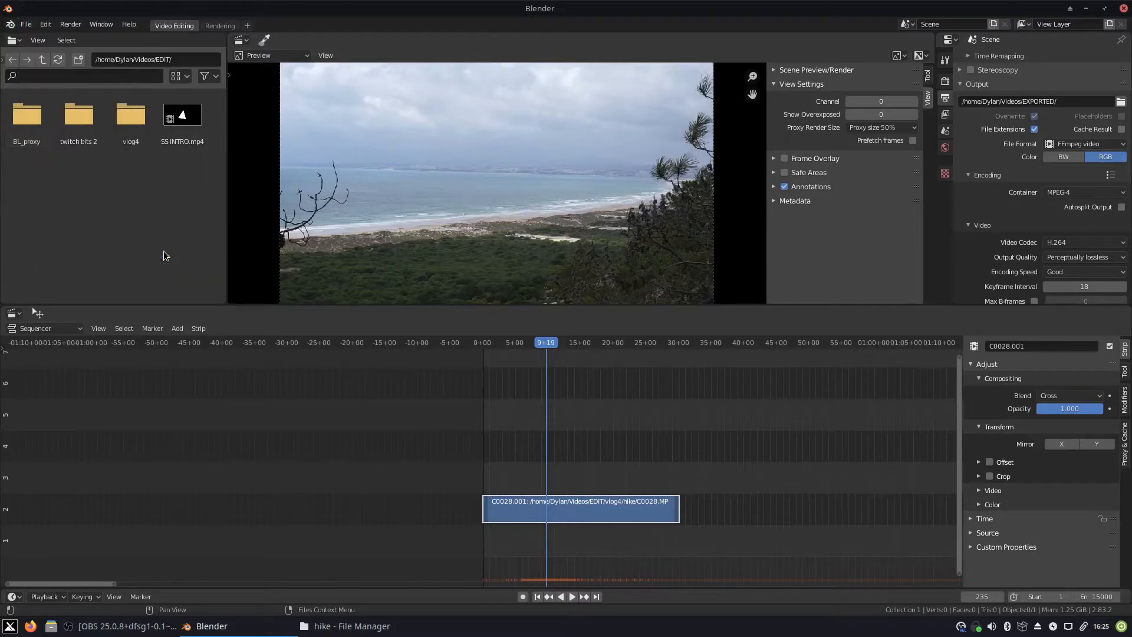
Check the render properties, return to the output properties and scrub the clip to about 4+14
{"action": "left_click", "coordinate": [945, 82]}
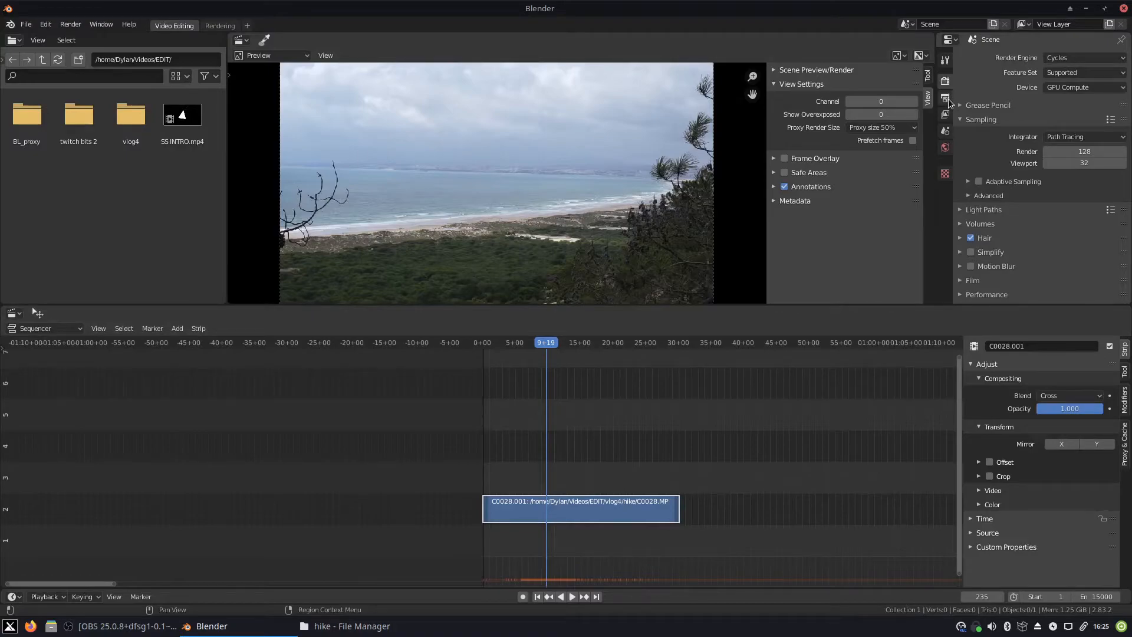
{"action": "left_click", "coordinate": [945, 98]}
{"action": "left_click_drag", "start_coordinate": [547, 349], "coordinate": [509, 352]}
{"action": "scroll", "coordinate": [530, 420], "scroll_direction": "up", "scroll_amount": 4}
{"action": "scroll", "coordinate": [585, 412], "scroll_direction": "down", "scroll_amount": 4}
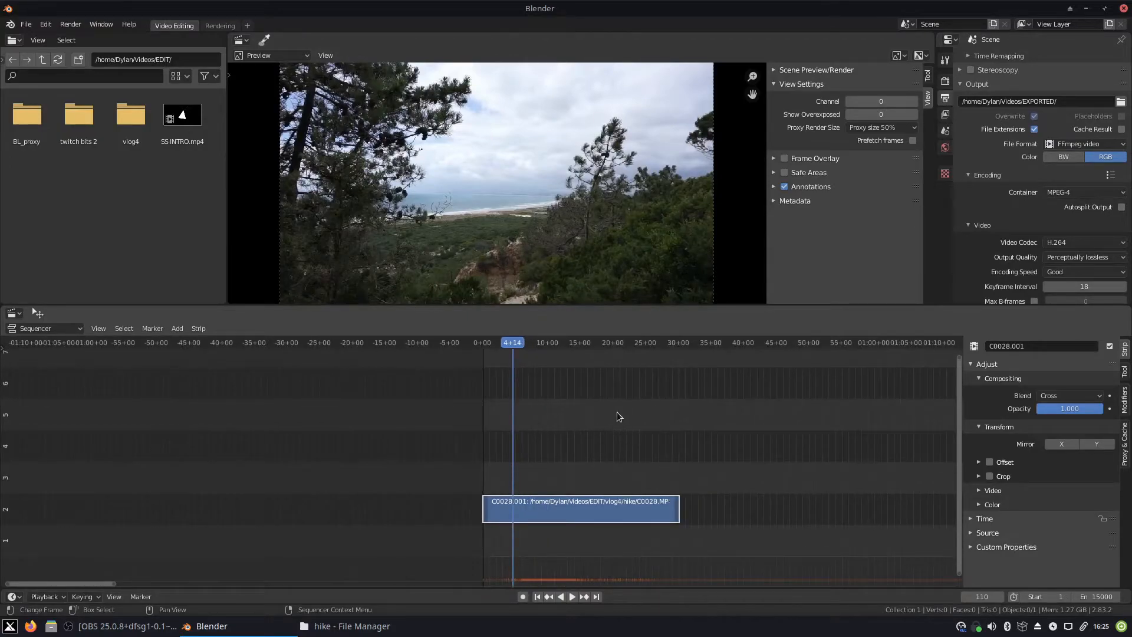
{"action": "scroll", "coordinate": [617, 412], "scroll_direction": "down", "scroll_amount": 4}
Place the playhead at 6+00 and split the C0028.001 movie strip there
{"action": "mouse_move", "coordinate": [510, 346]}
{"action": "left_mouse_down"}
{"action": "mouse_move", "coordinate": [541, 350]}
{"action": "mouse_move", "coordinate": [485, 356]}
{"action": "mouse_move", "coordinate": [550, 357]}
{"action": "mouse_move", "coordinate": [505, 354]}
{"action": "left_mouse_up"}
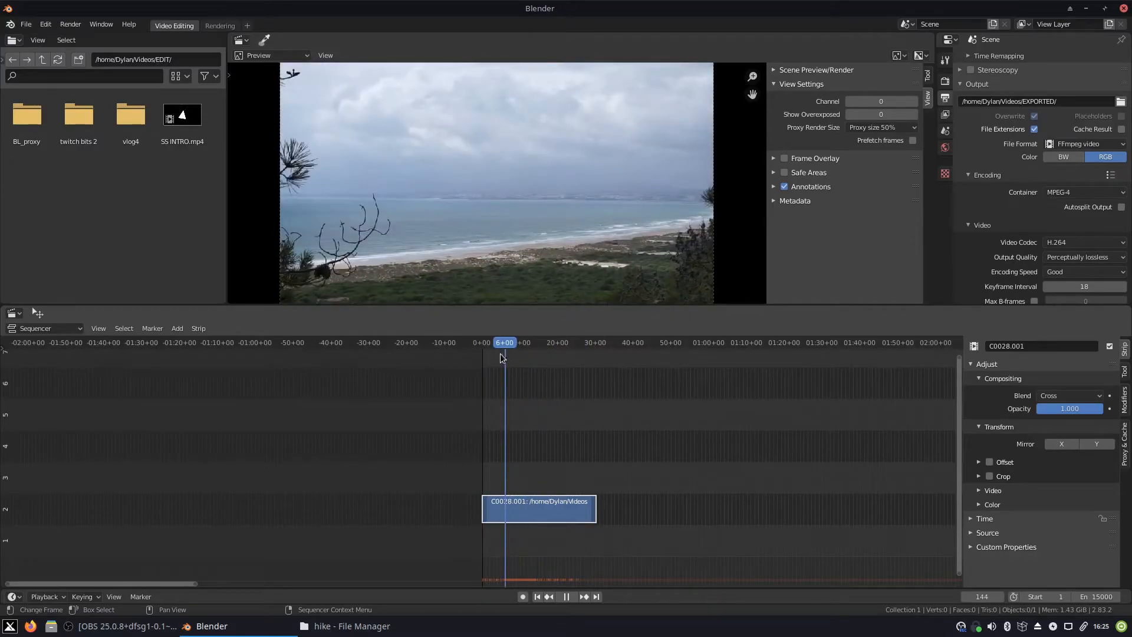
{"action": "left_click", "coordinate": [517, 510]}
{"action": "key", "text": "k"}
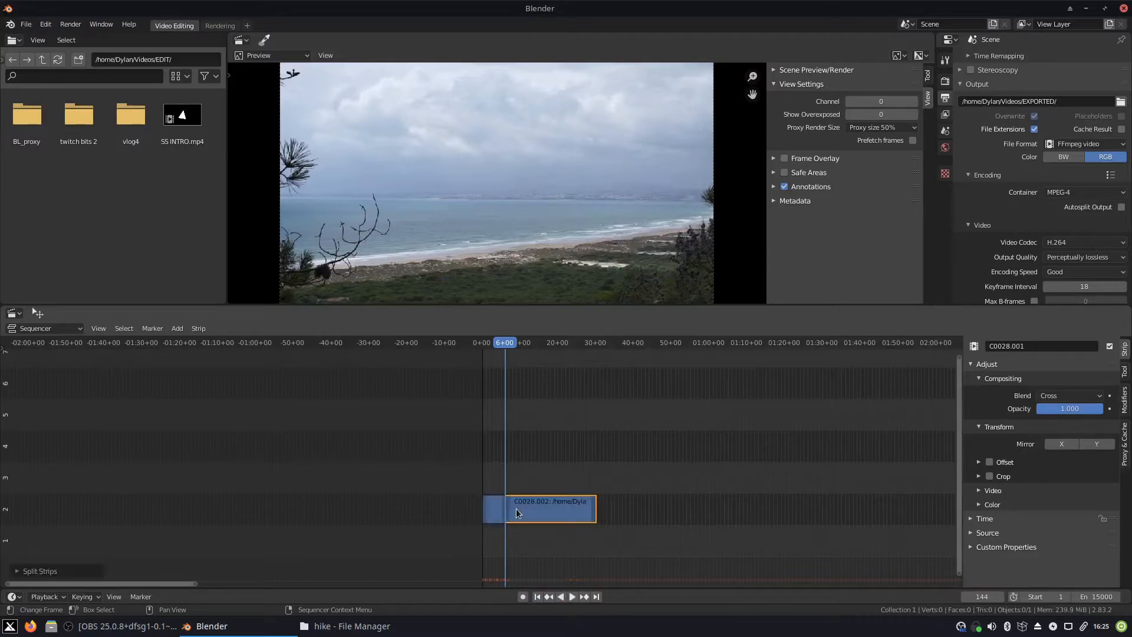
{"action": "scroll", "coordinate": [517, 506], "scroll_direction": "up", "scroll_amount": 5}
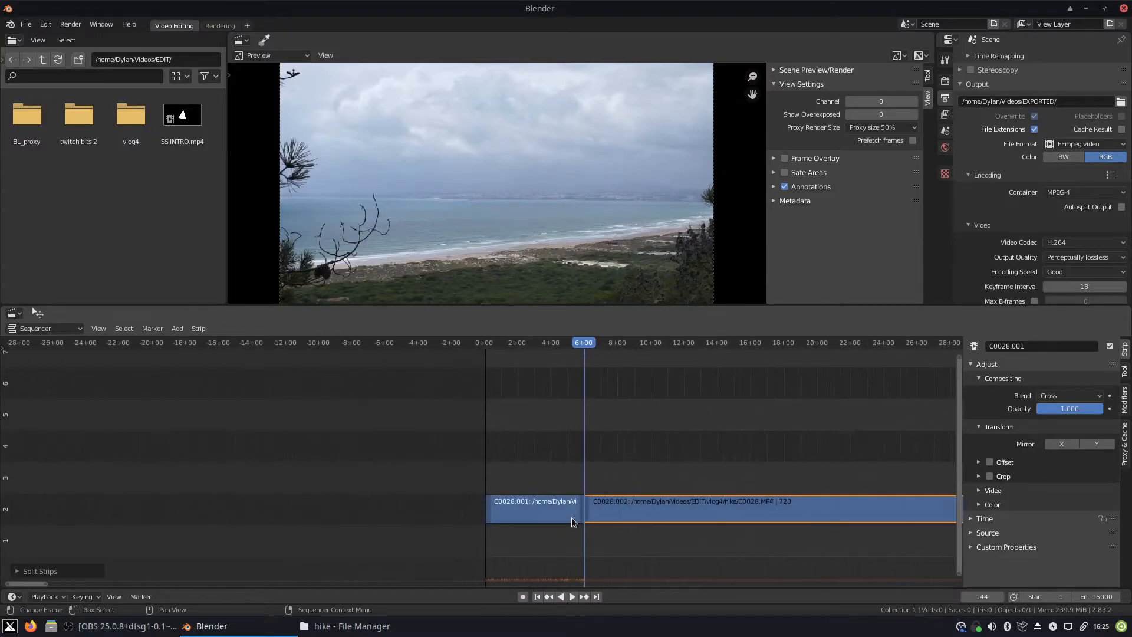
{"action": "scroll", "coordinate": [687, 496], "scroll_direction": "down", "scroll_amount": 2}
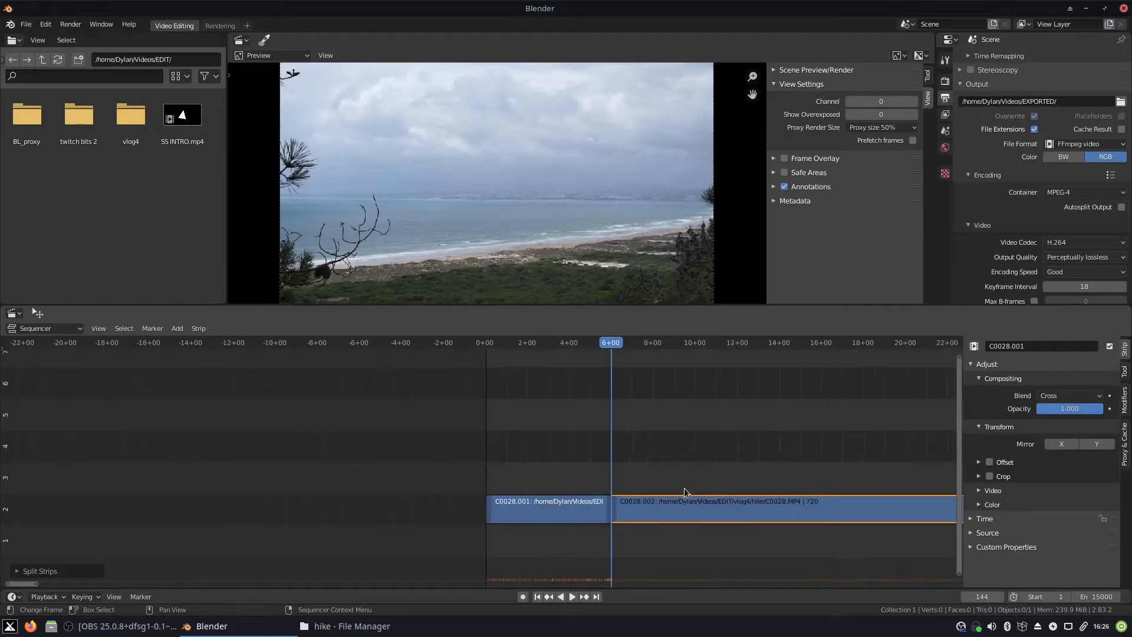
{"action": "middle_click_drag", "start_coordinate": [698, 490], "coordinate": [528, 472]}
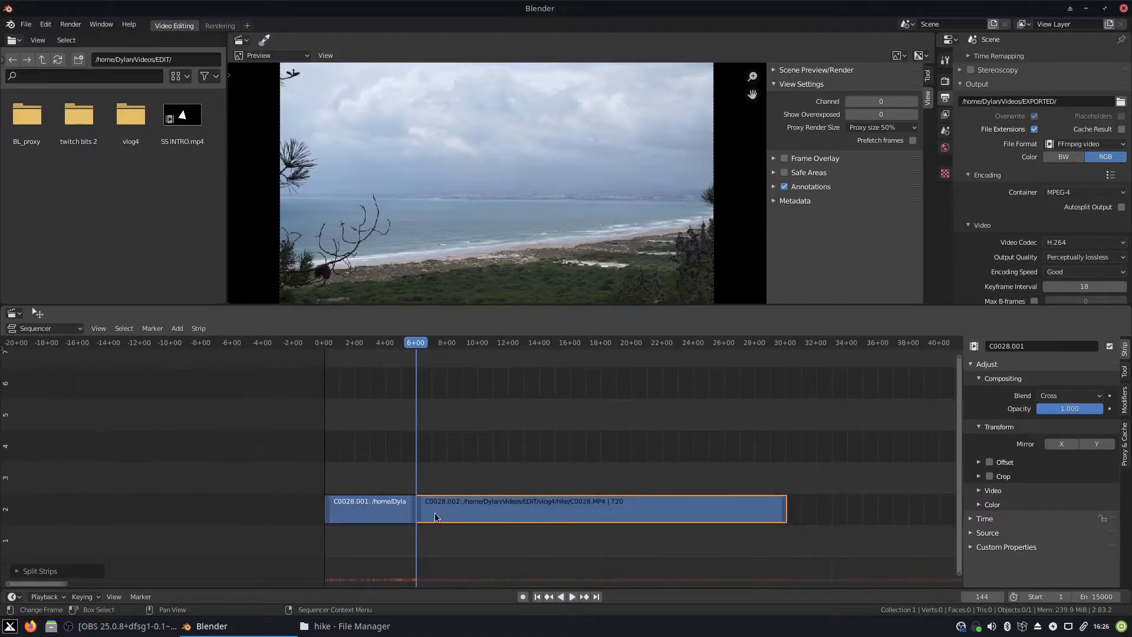
Scrub back to 4+14 and move the second strip segment up to channel 3, slightly overlapping the first segment's end
{"action": "left_click_drag", "start_coordinate": [424, 346], "coordinate": [394, 387]}
{"action": "left_click", "coordinate": [465, 507]}
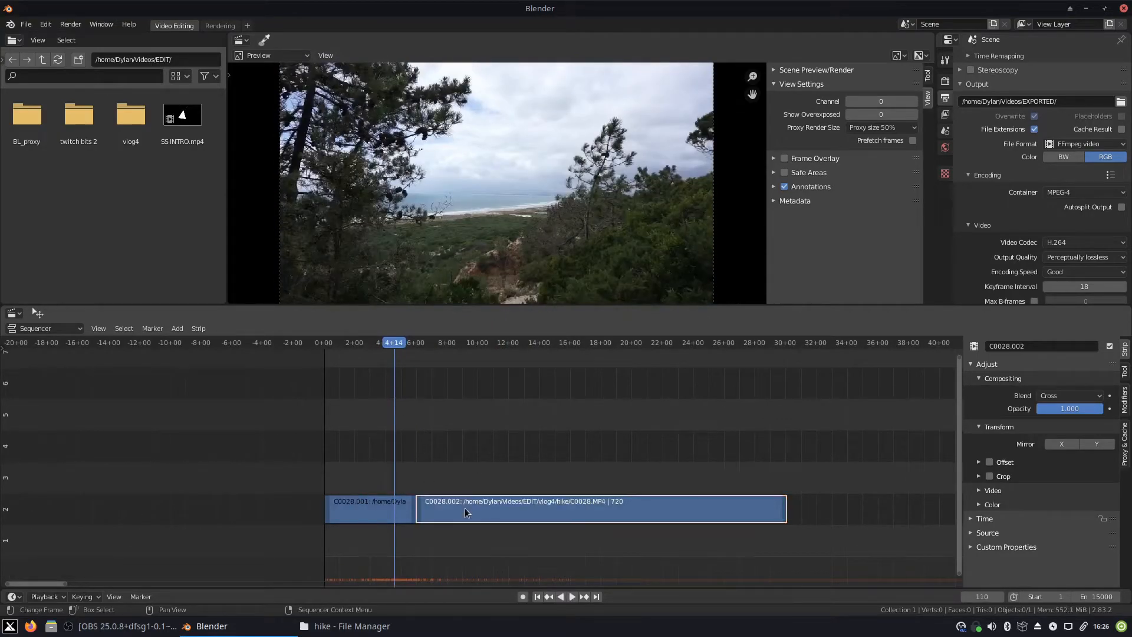
{"action": "key", "text": "g"}
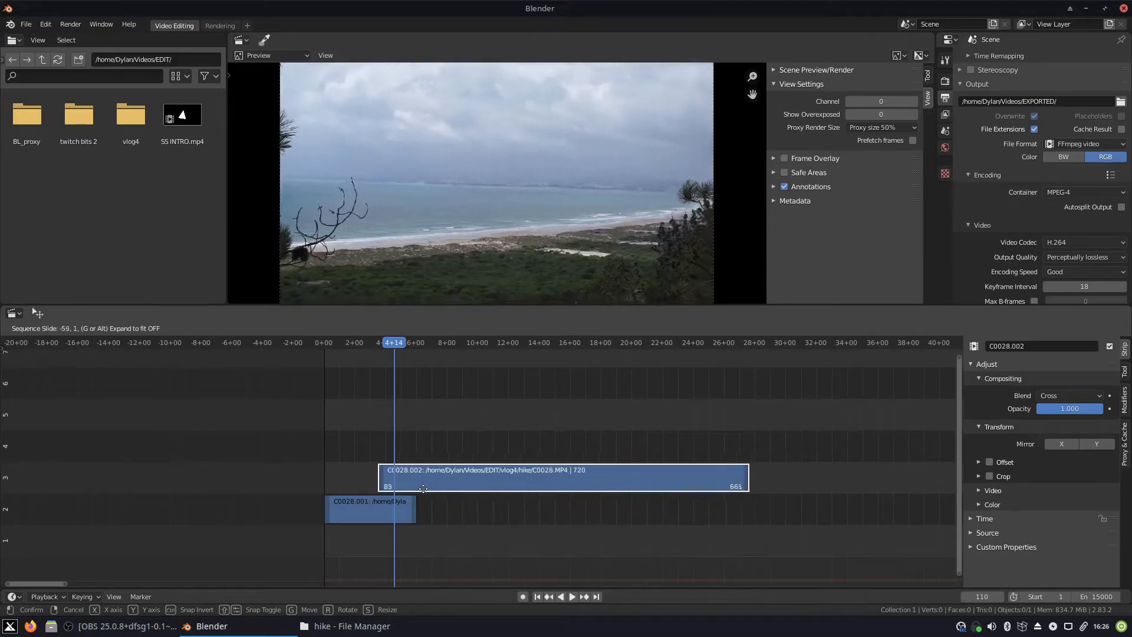
{"action": "left_click", "coordinate": [452, 490]}
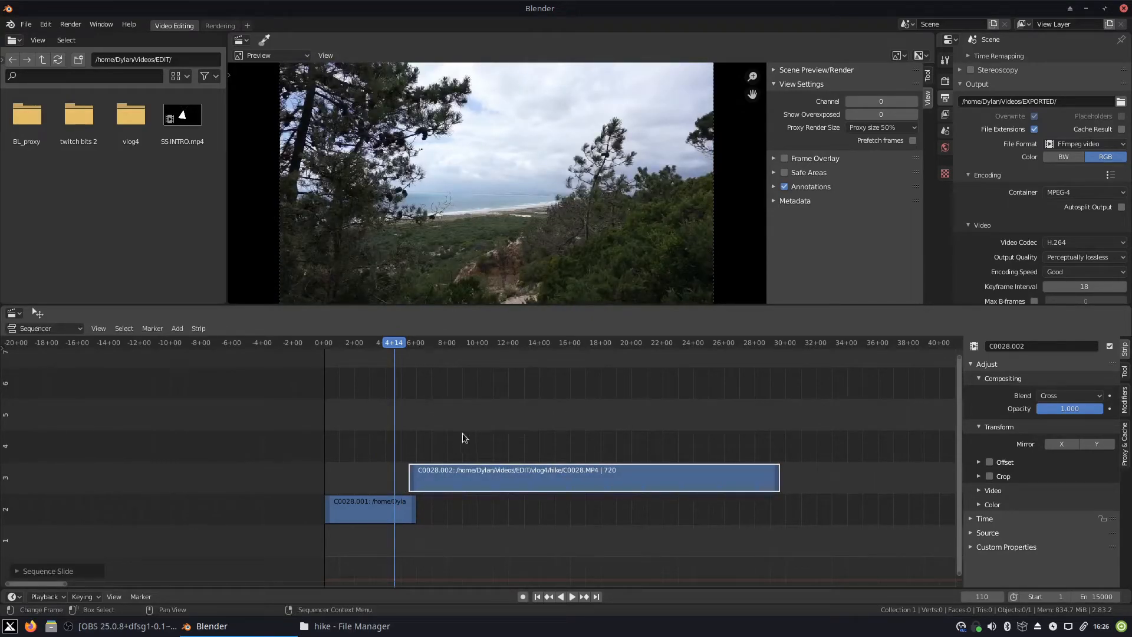
Add a Cross transition between the two overlapping strip segments, C0028.001 and C0028.002
{"action": "left_click", "coordinate": [403, 514]}
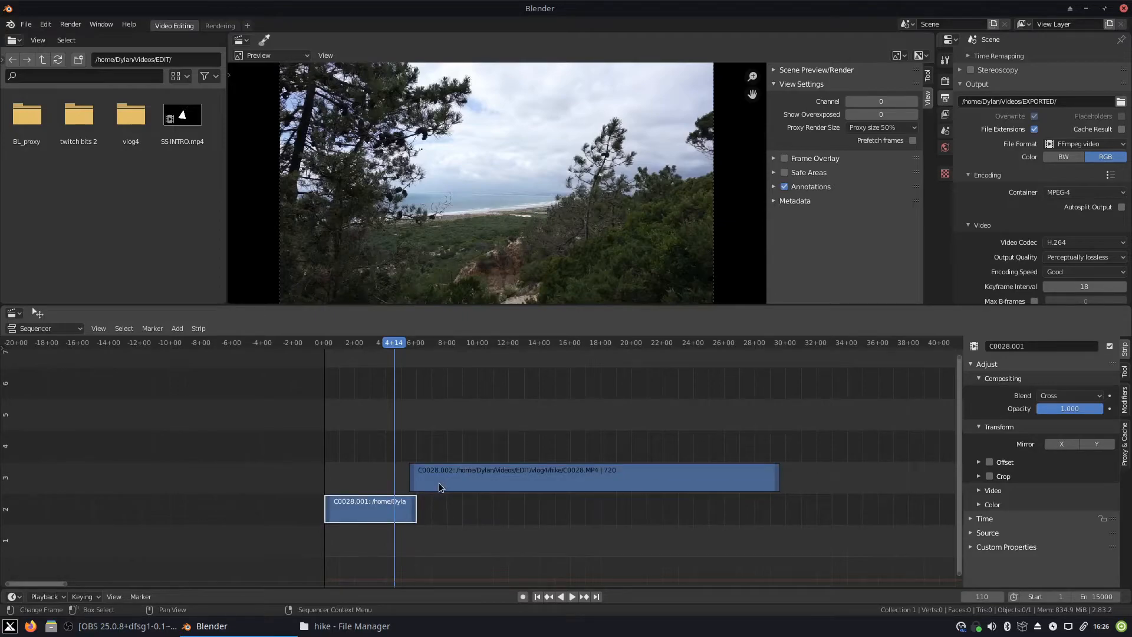
{"action": "left_click", "coordinate": [439, 480], "text": "shift"}
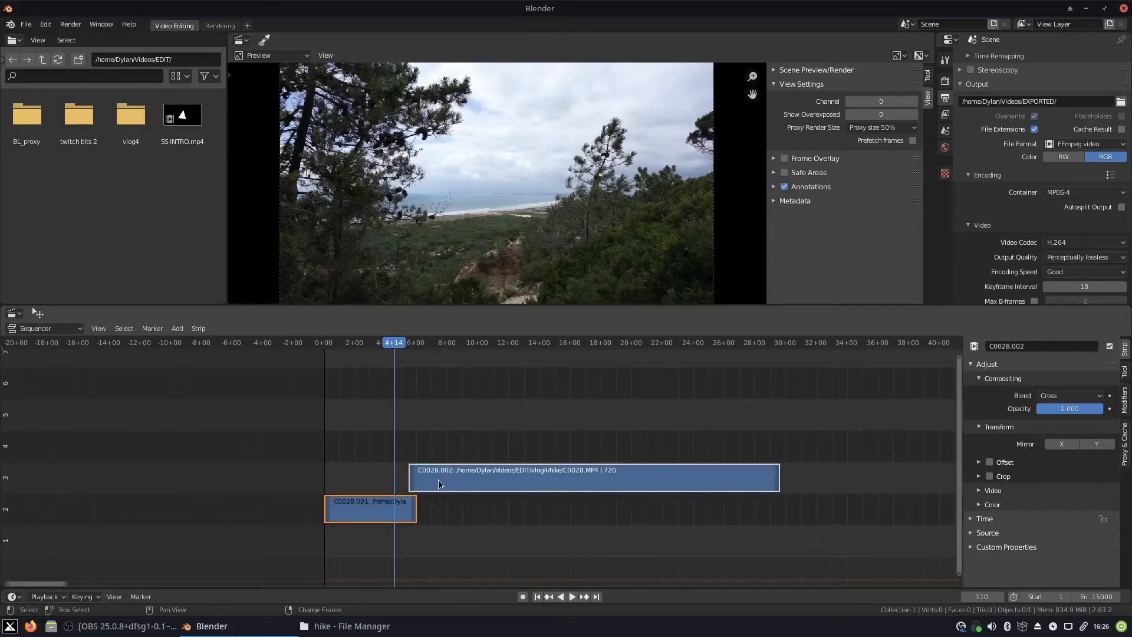
{"action": "left_click", "coordinate": [177, 328]}
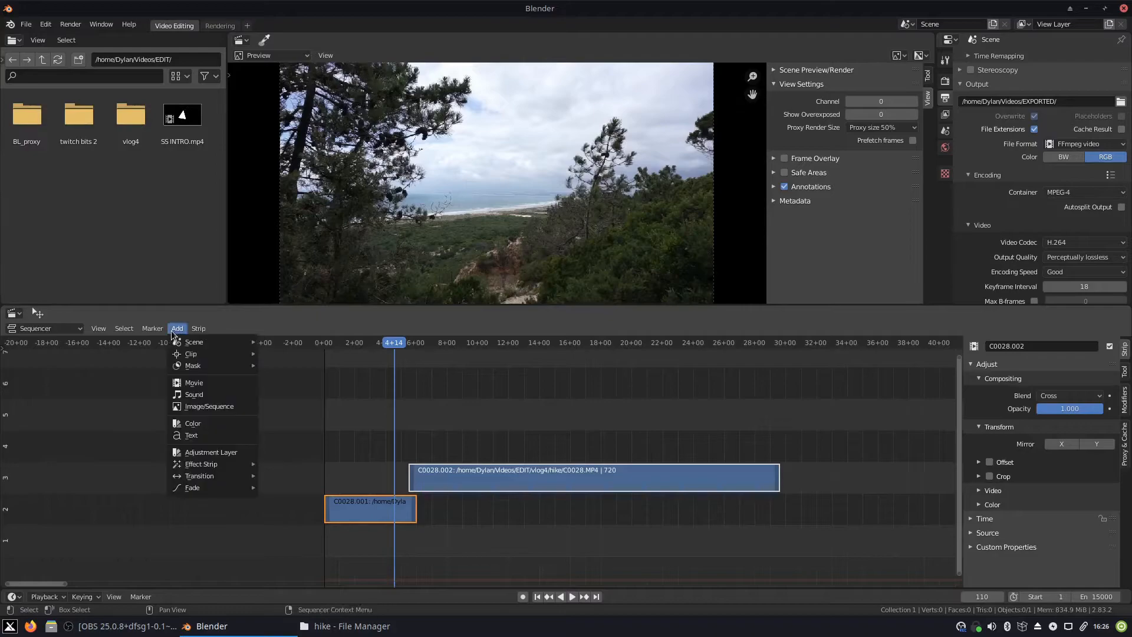
{"action": "mouse_move", "coordinate": [210, 476]}
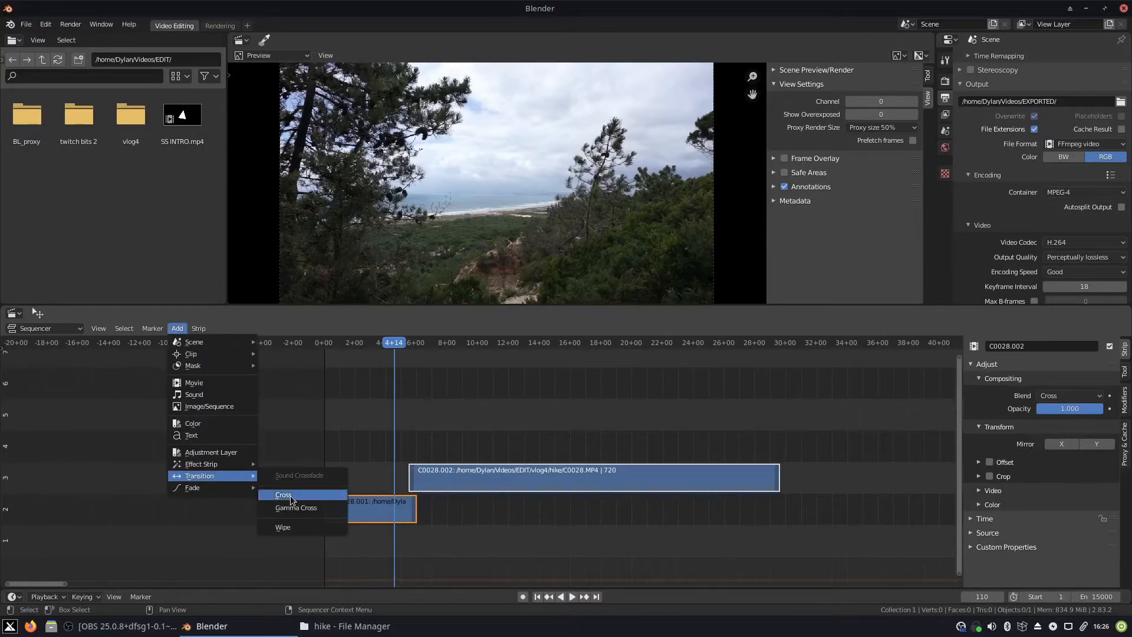
{"action": "left_click", "coordinate": [290, 496]}
Play through the Cross transition and stop just past it, at about 6+10
{"action": "key", "text": "space"}
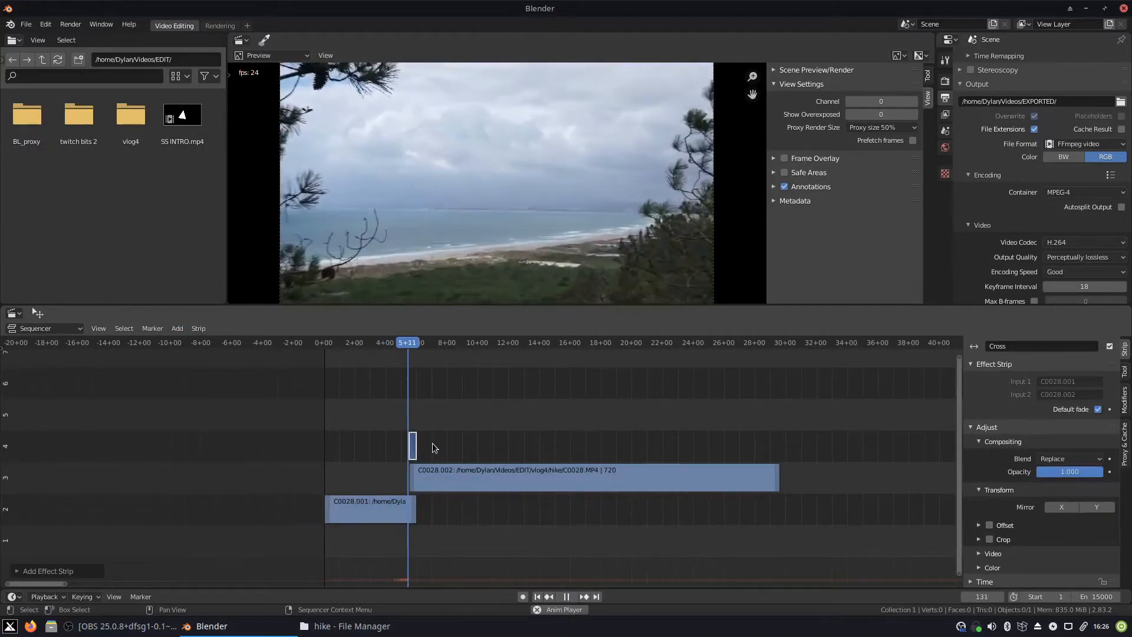
{"action": "key", "text": "space"}
{"action": "scroll", "coordinate": [430, 444], "scroll_direction": "up", "scroll_amount": 6}
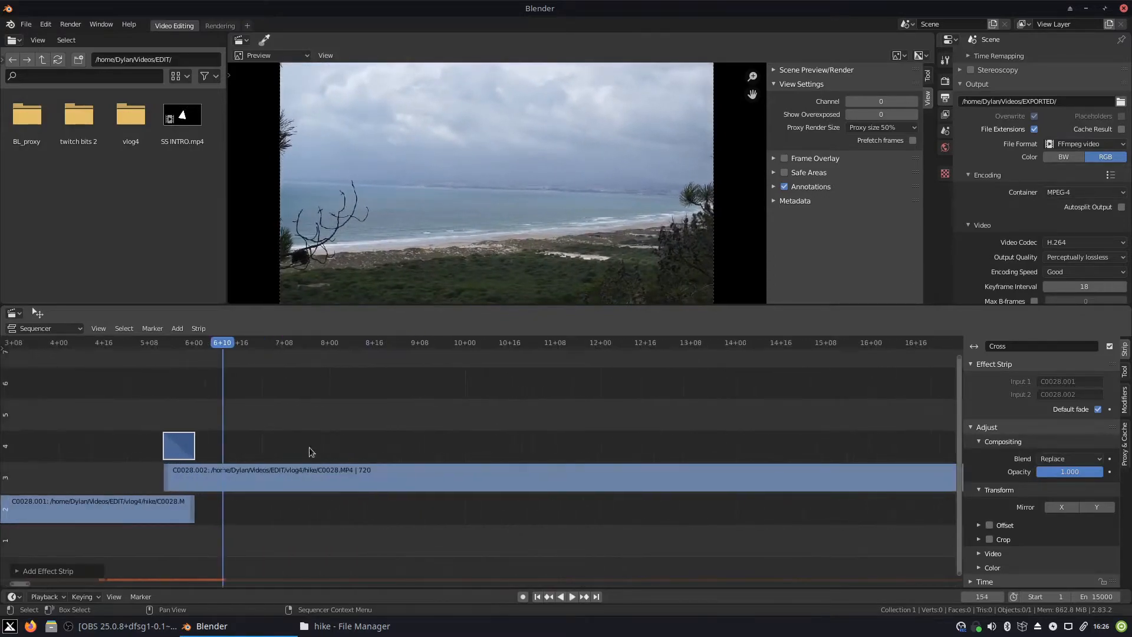
Turn off the Cross strip's default fade and scrub across the transition to about 6+01
{"action": "left_click", "coordinate": [181, 445]}
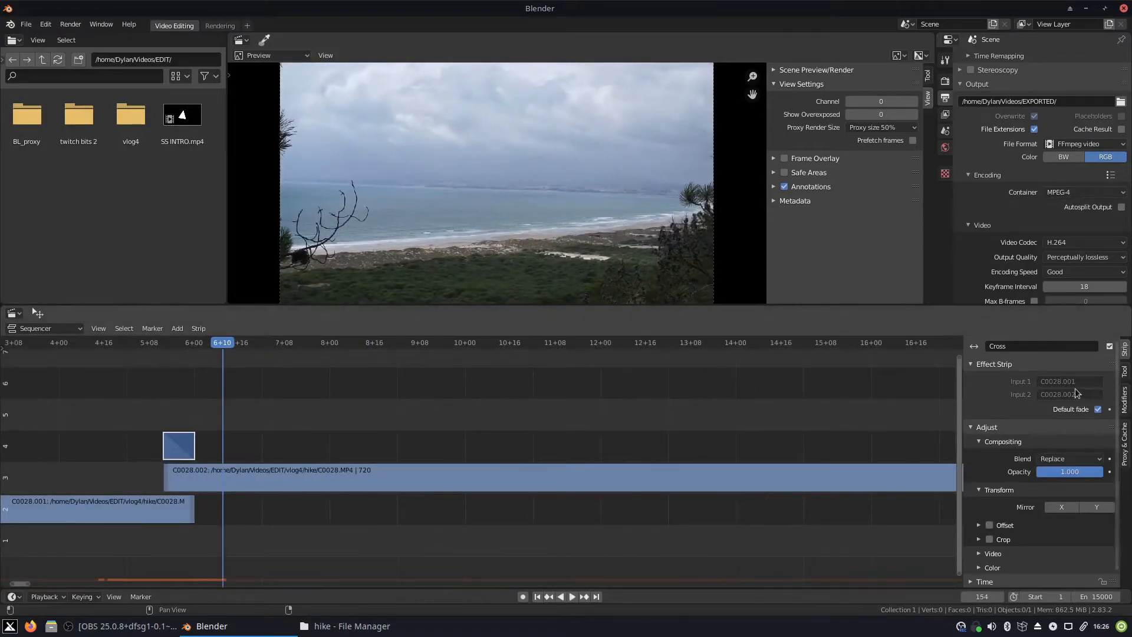
{"action": "left_click", "coordinate": [1098, 409]}
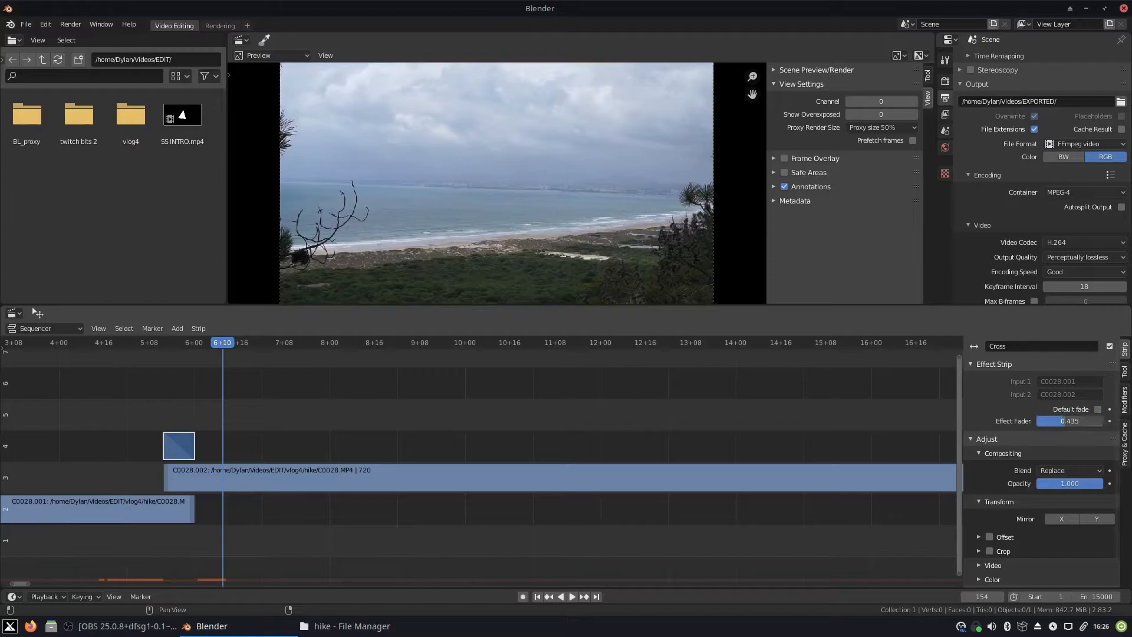
{"action": "mouse_move", "coordinate": [185, 347]}
{"action": "left_mouse_down"}
{"action": "mouse_move", "coordinate": [144, 347]}
{"action": "mouse_move", "coordinate": [197, 348]}
{"action": "left_mouse_up"}
{"action": "scroll", "coordinate": [1116, 437], "scroll_direction": "down", "scroll_amount": 1}
{"action": "scroll", "coordinate": [1117, 437], "scroll_direction": "up", "scroll_amount": 1}
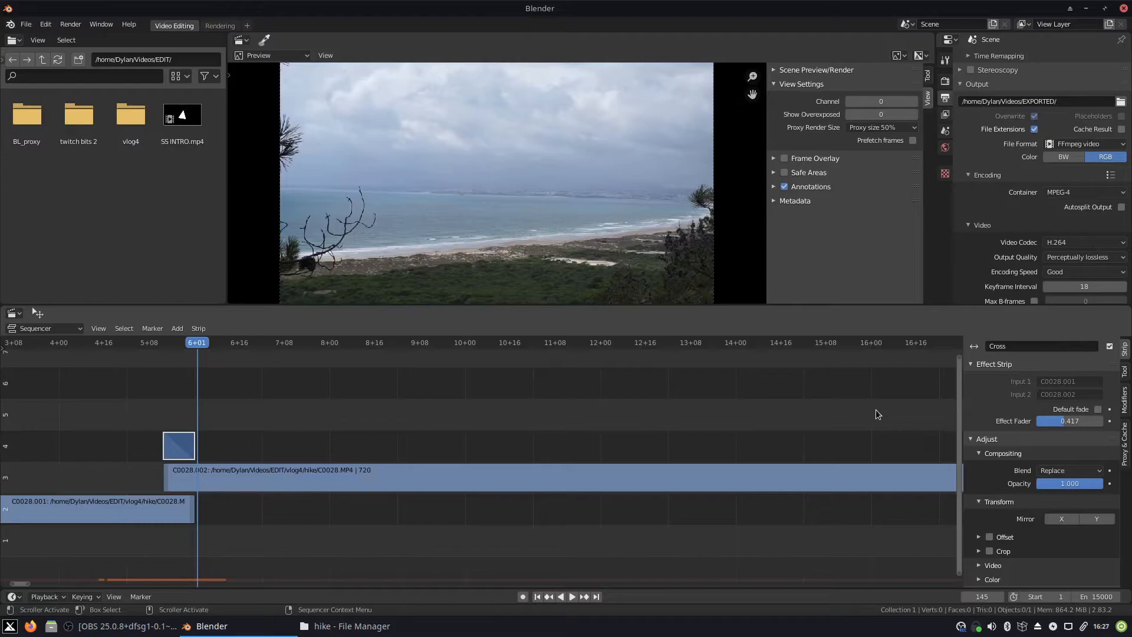
Delete the Cross transition strip from channel 4
{"action": "scroll", "coordinate": [426, 427], "scroll_direction": "down", "scroll_amount": 4}
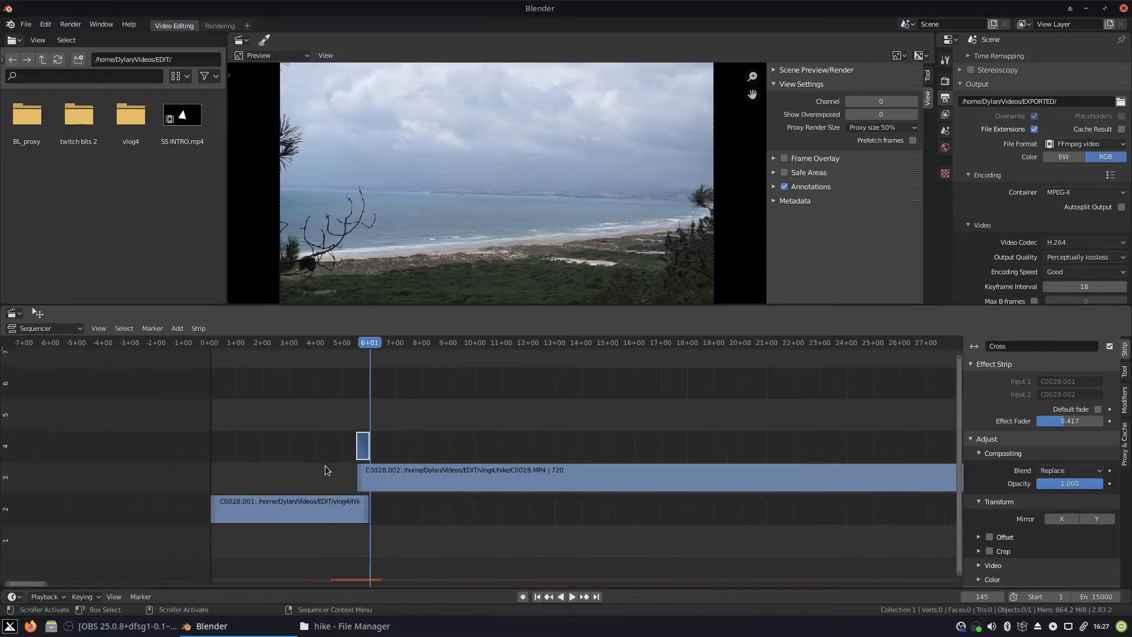
{"action": "scroll", "coordinate": [410, 435], "scroll_direction": "up", "scroll_amount": 7}
{"action": "middle_click_drag", "start_coordinate": [333, 433], "coordinate": [564, 417]}
{"action": "key", "text": "x"}
{"action": "left_click", "coordinate": [493, 452]}
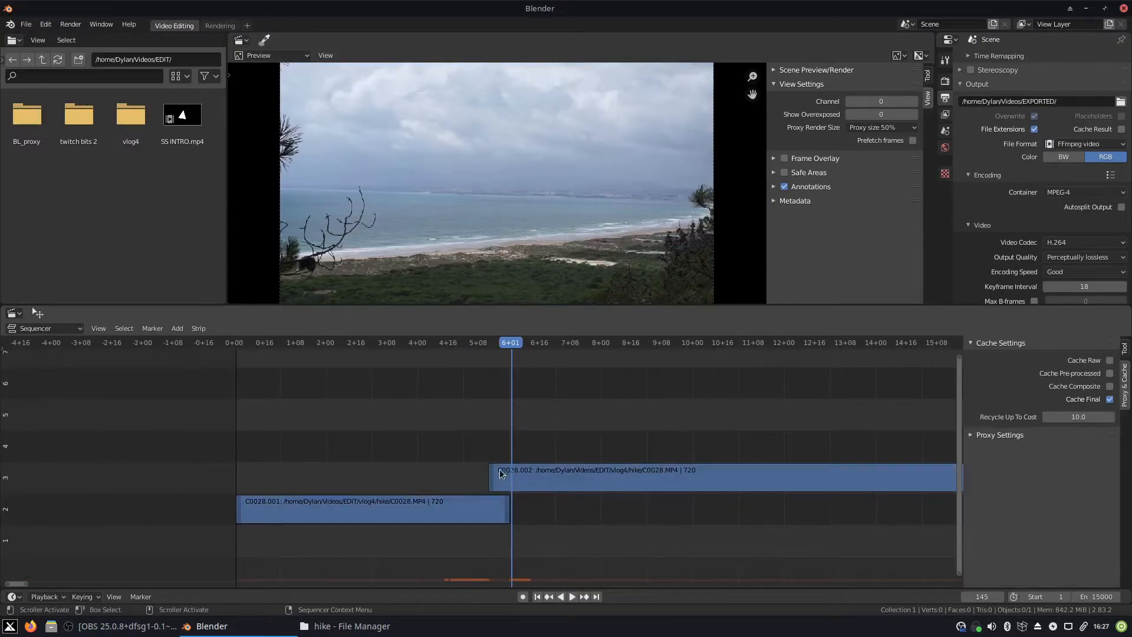
Erase the first segment C0028.001 and move C0028.002 to the start of channel 2
{"action": "left_click", "coordinate": [551, 469]}
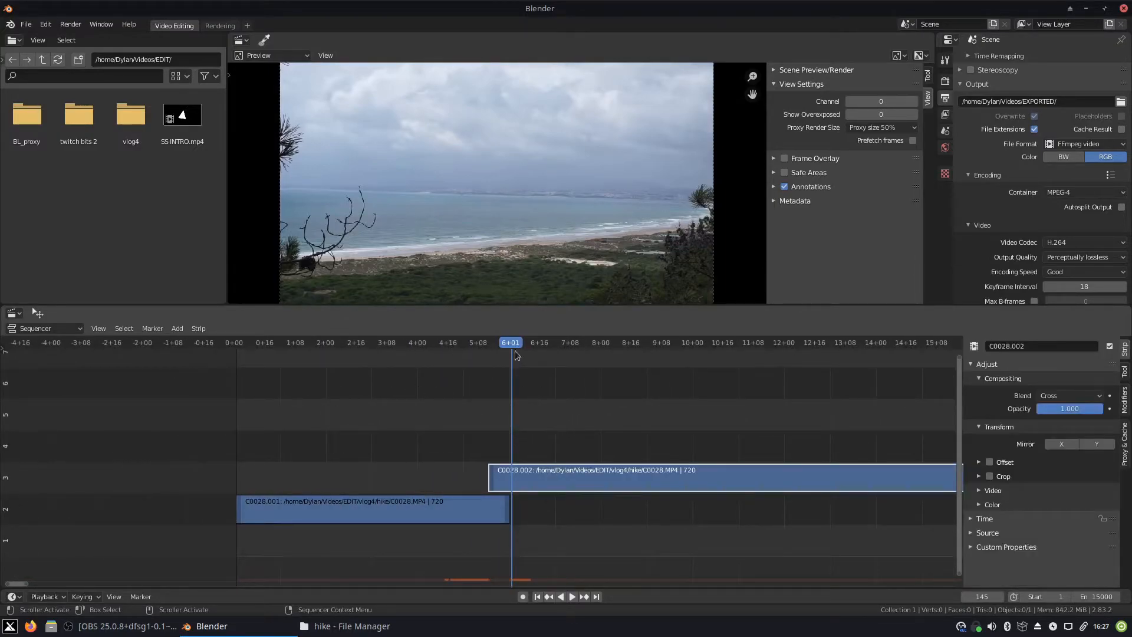
{"action": "left_click", "coordinate": [344, 520]}
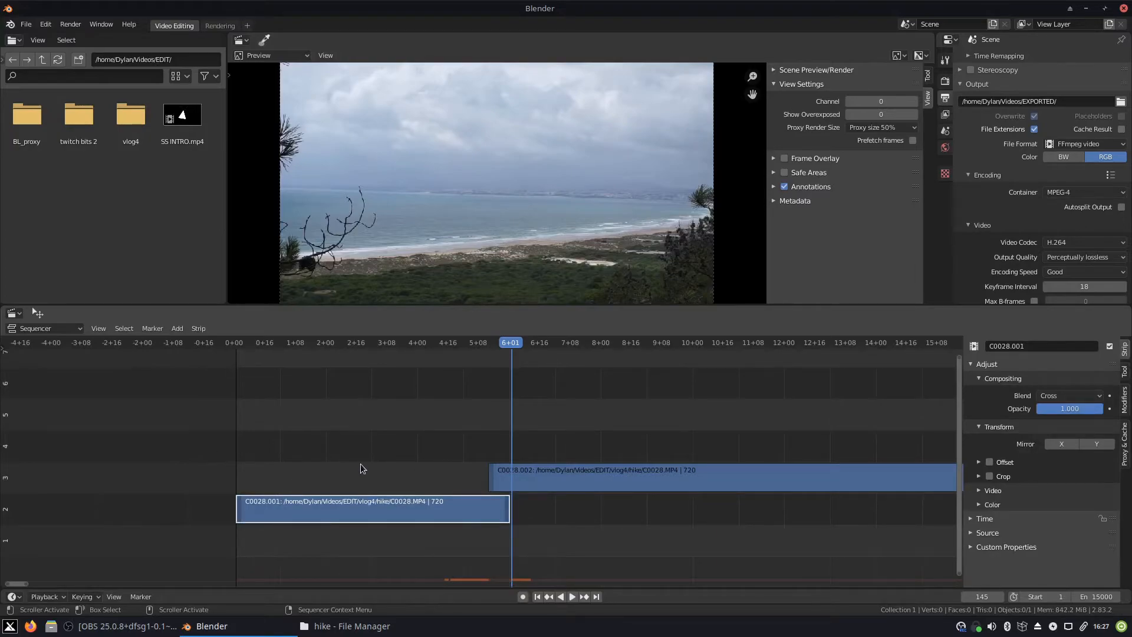
{"action": "key", "text": "x"}
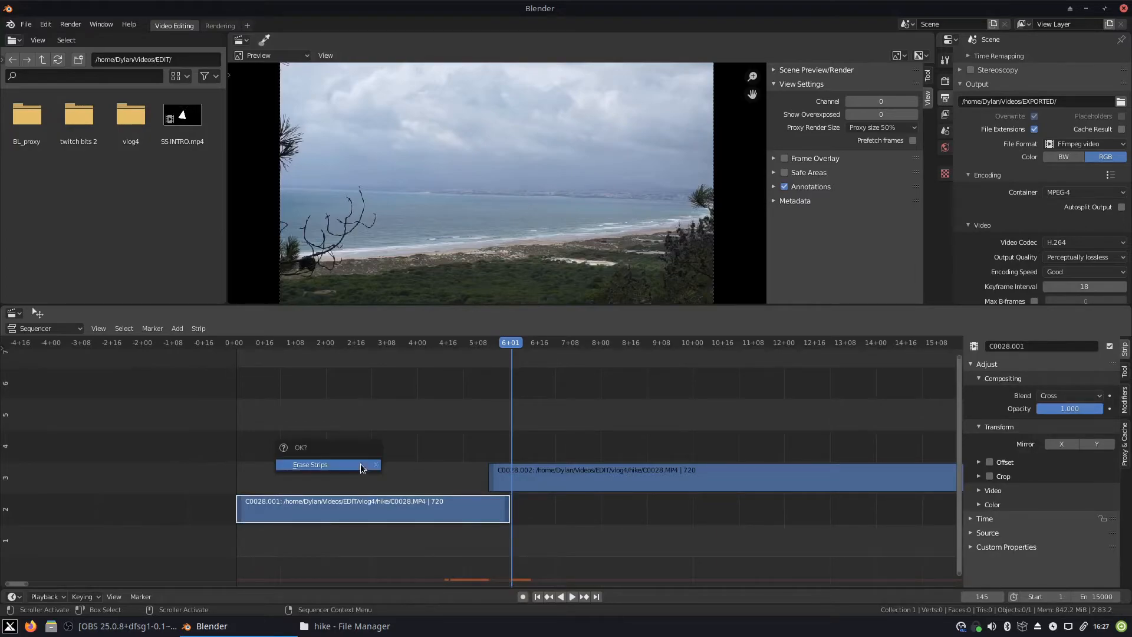
{"action": "left_click", "coordinate": [564, 473]}
{"action": "left_click_drag", "start_coordinate": [565, 475], "coordinate": [312, 521]}
Scrub through the remaining C0028.002 strip from its start to about 6+19
{"action": "left_click_drag", "start_coordinate": [237, 340], "coordinate": [546, 368]}
{"action": "scroll", "coordinate": [443, 469], "scroll_direction": "down", "scroll_amount": 10}
{"action": "scroll", "coordinate": [546, 480], "scroll_direction": "down", "scroll_amount": 3}
{"action": "scroll", "coordinate": [537, 492], "scroll_direction": "up", "scroll_amount": 6}
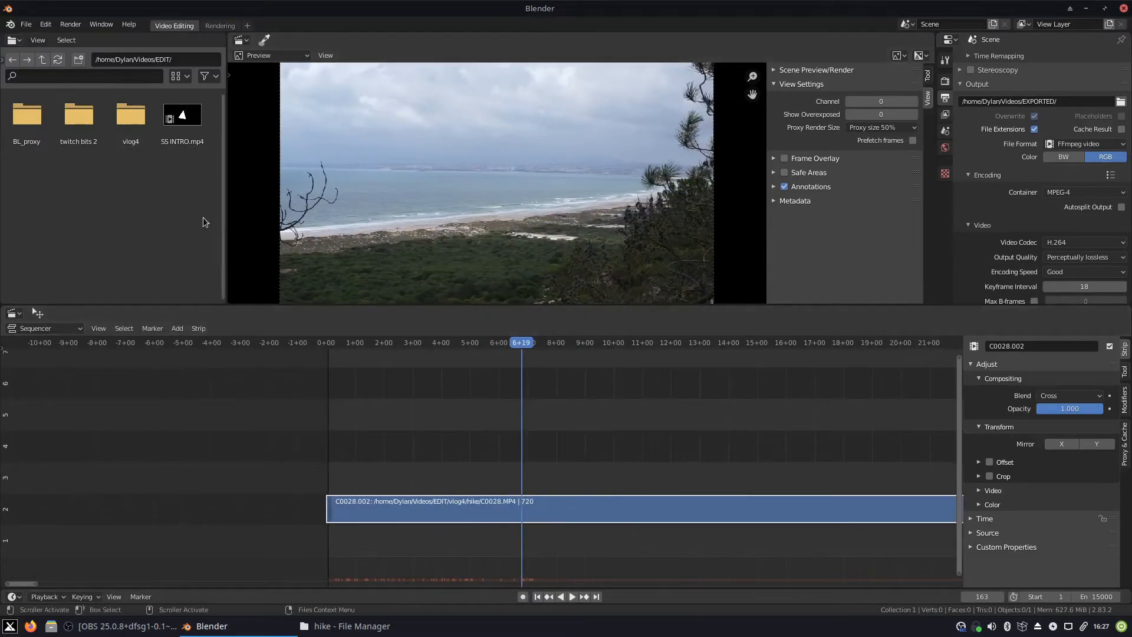
Browse to the vlog4/hike folder and add C0028.MP4 with its sound to the sequencer, starting at the 6+19 playhead
{"action": "double_click", "coordinate": [121, 121]}
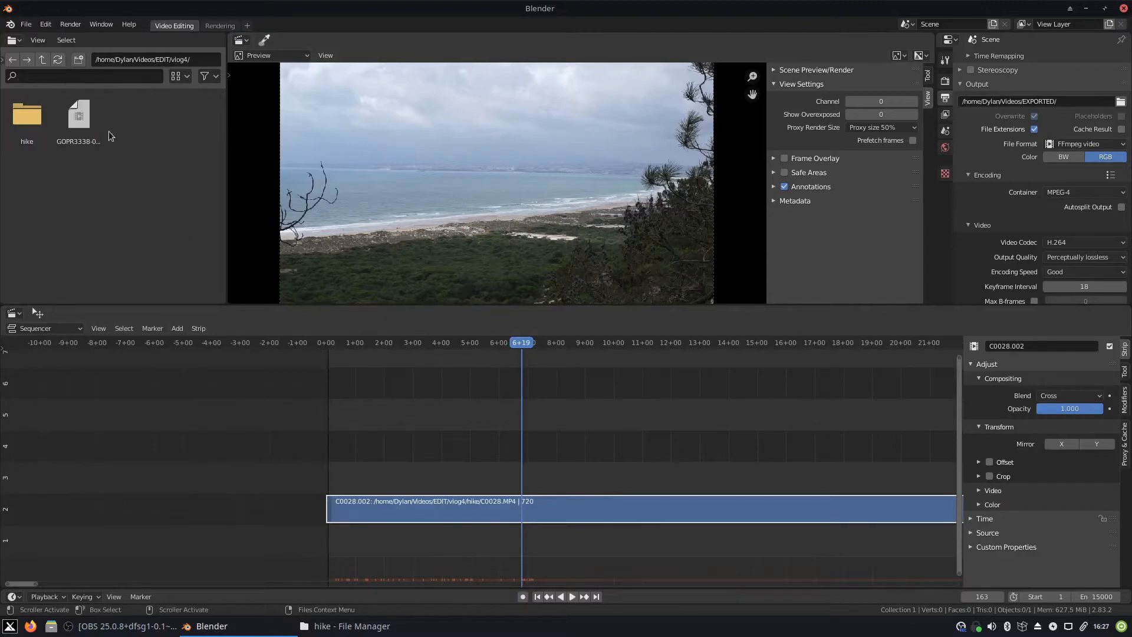
{"action": "double_click", "coordinate": [37, 115]}
{"action": "left_click_drag", "start_coordinate": [73, 116], "coordinate": [524, 454]}
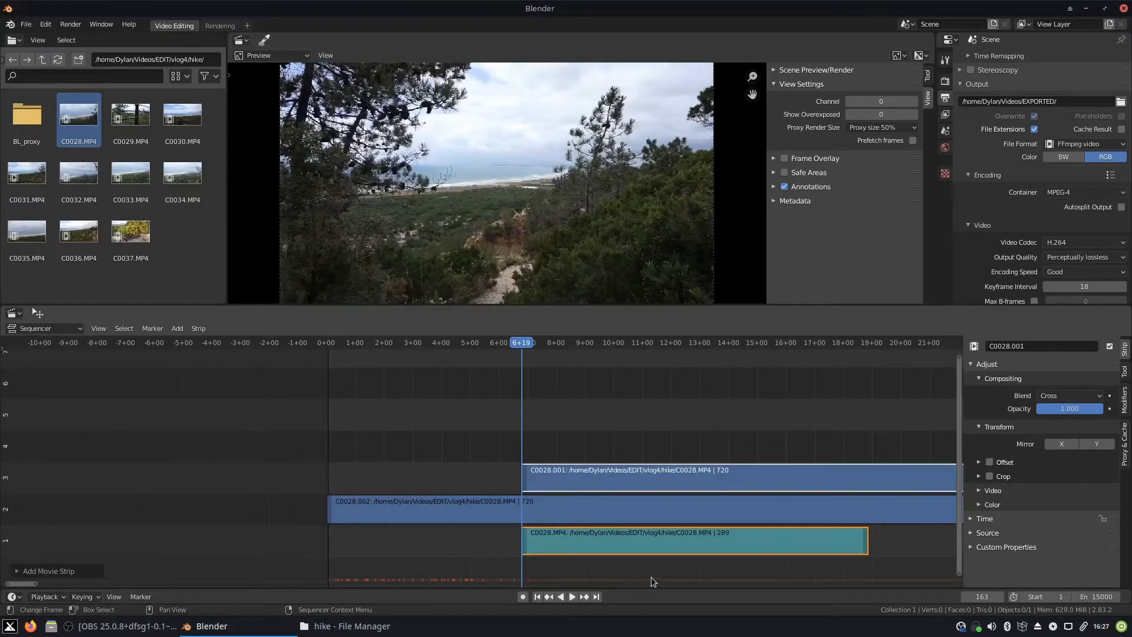
Delete the C0028.002 strip from channel 2 and play back the newly added hike clip
{"action": "key", "text": "Home"}
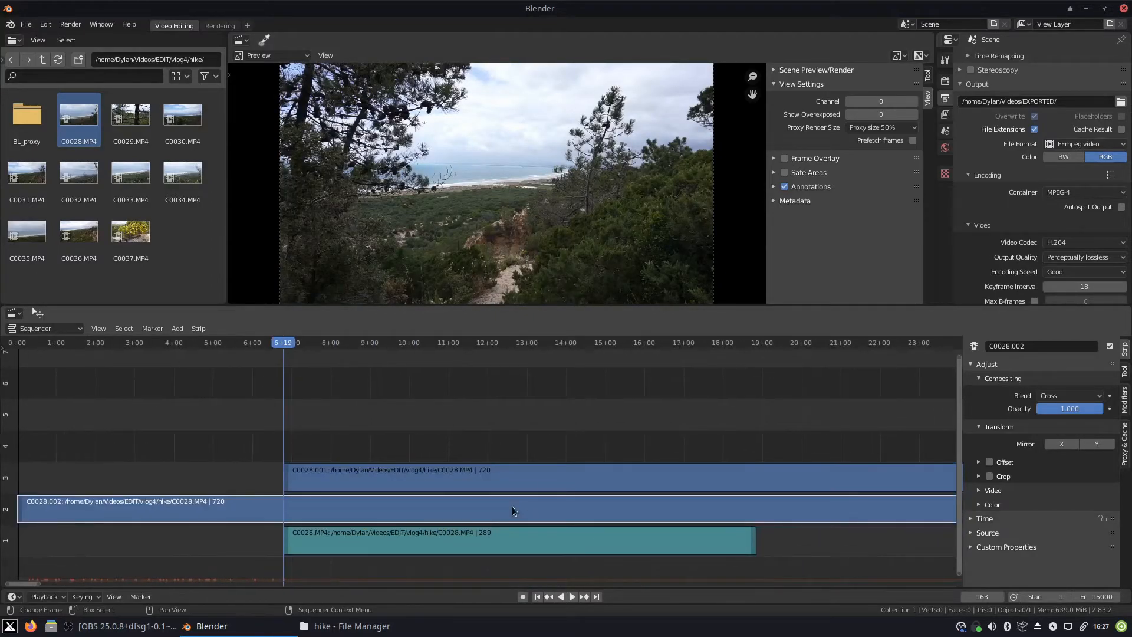
{"action": "left_click", "coordinate": [512, 505]}
{"action": "key", "text": "Delete"}
{"action": "key", "text": "space"}
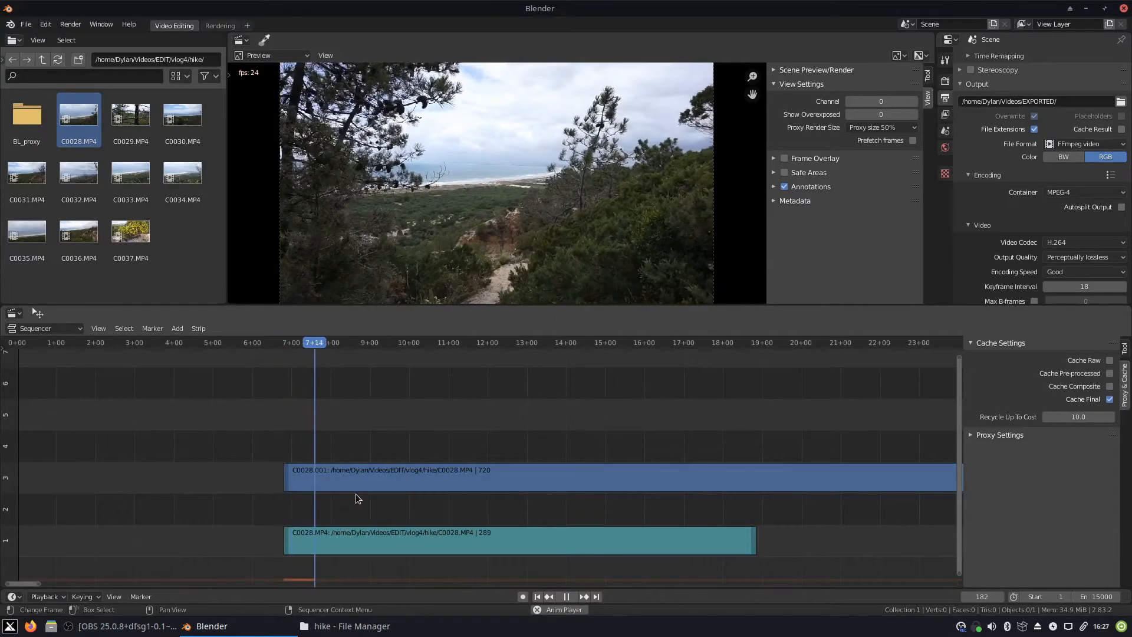
{"action": "key", "text": "space"}
Display the audio waveform on the C0028.MP4 sound strip in channel 1
{"action": "left_click", "coordinate": [365, 548]}
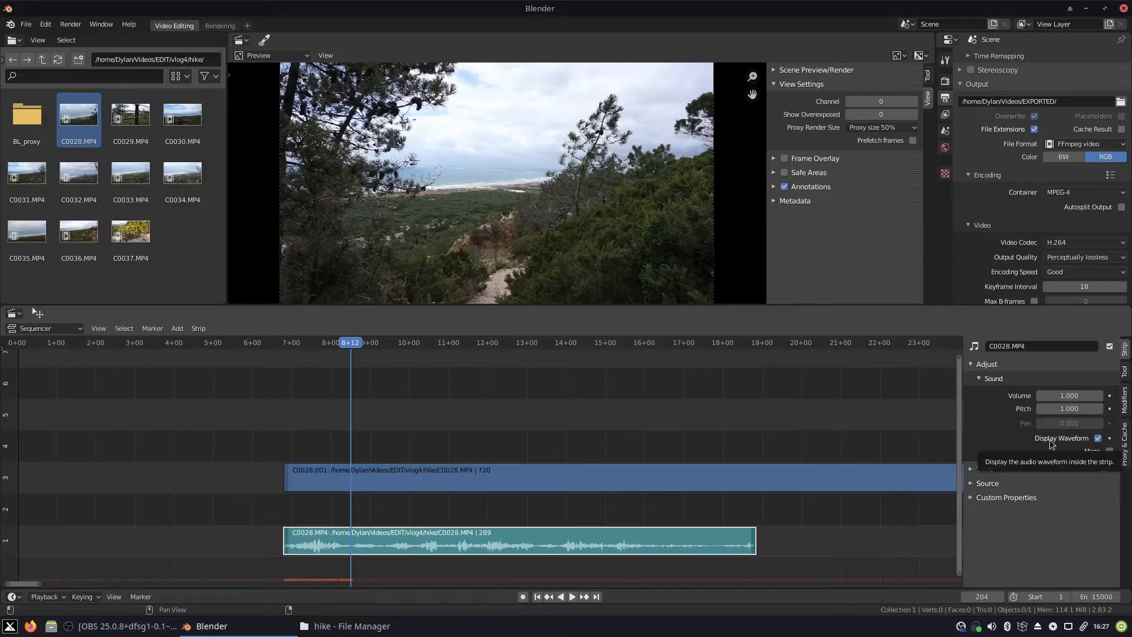
{"action": "scroll", "coordinate": [472, 541], "scroll_direction": "up", "scroll_amount": 3}
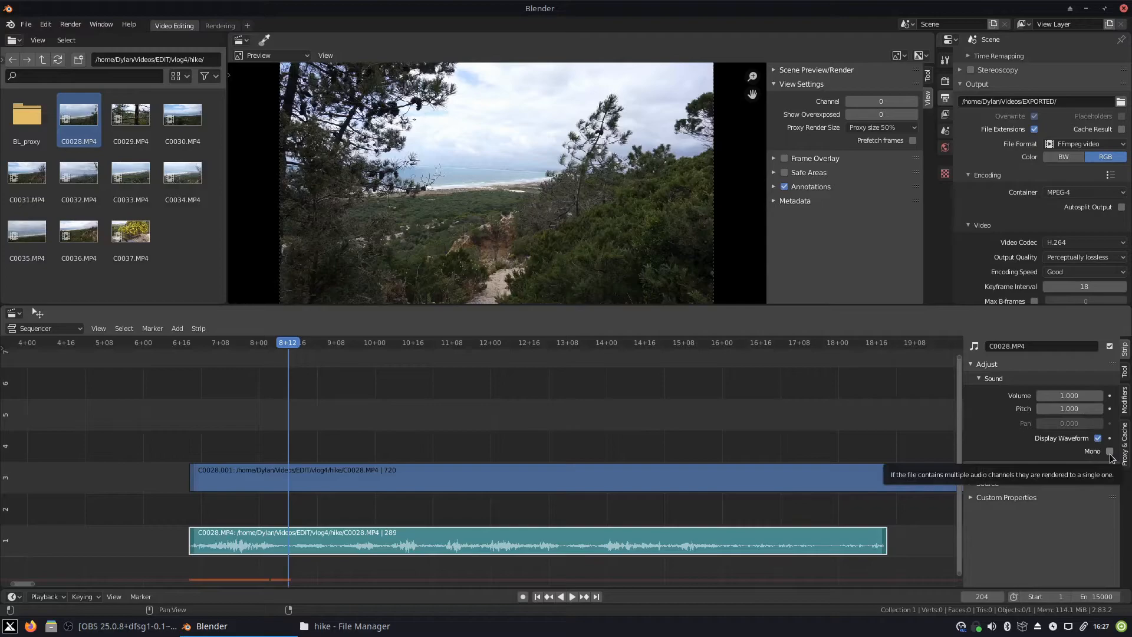
{"action": "scroll", "coordinate": [674, 438], "scroll_direction": "up", "scroll_amount": 1}
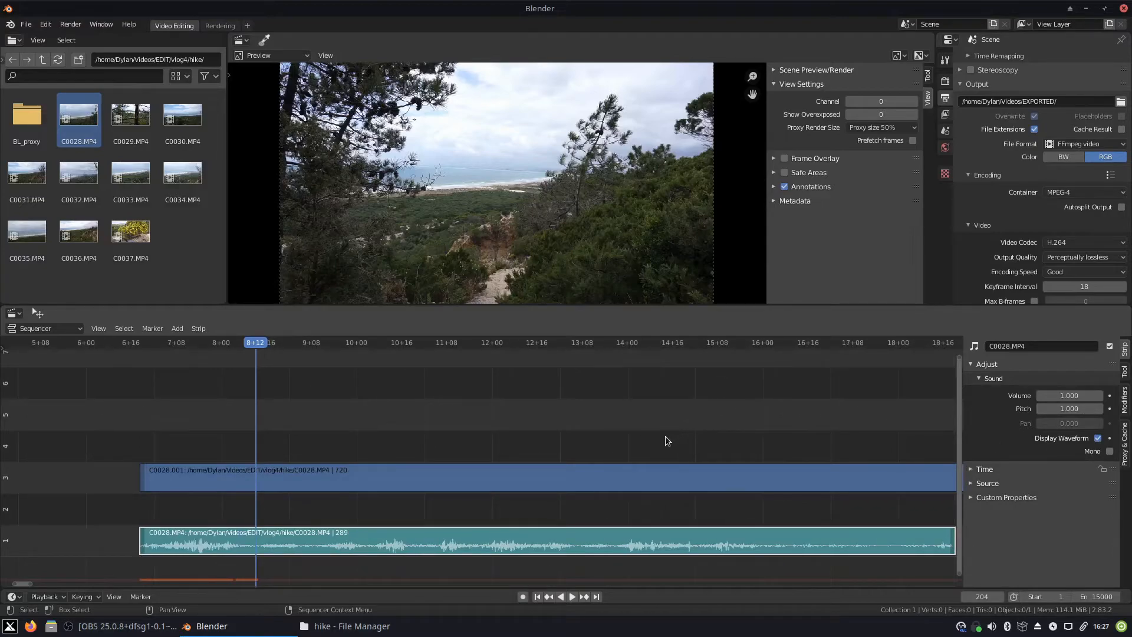
{"action": "scroll", "coordinate": [665, 437], "scroll_direction": "up", "scroll_amount": 1}
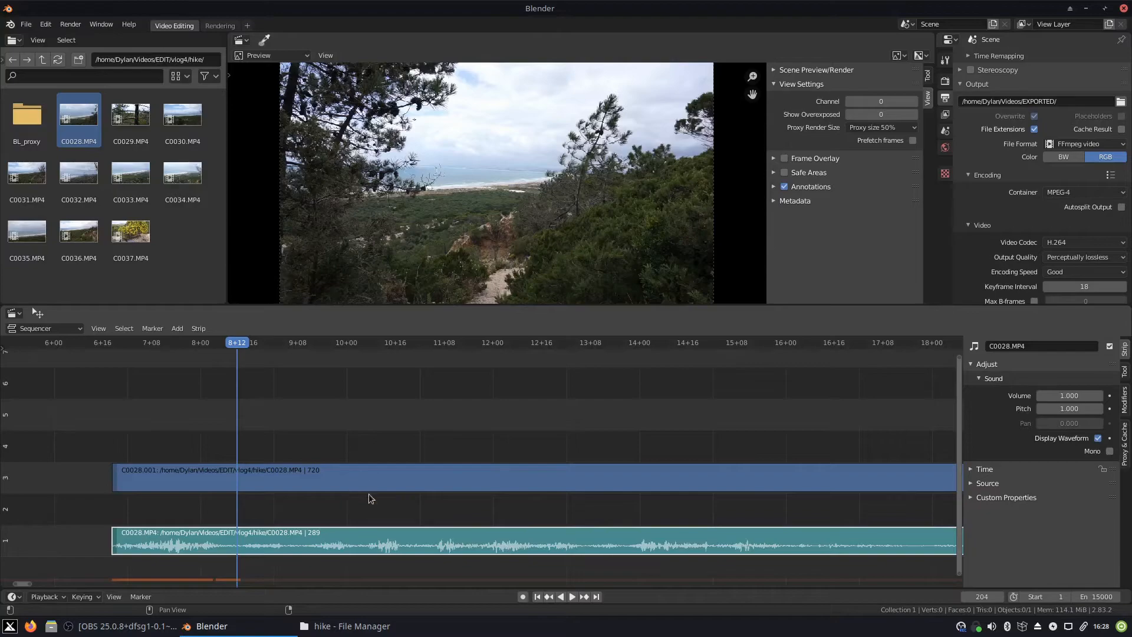
{"action": "scroll", "coordinate": [353, 486], "scroll_direction": "down", "scroll_amount": 3}
{"action": "scroll", "coordinate": [342, 488], "scroll_direction": "up", "scroll_amount": 4}
{"action": "scroll", "coordinate": [349, 488], "scroll_direction": "down", "scroll_amount": 2}
{"action": "scroll", "coordinate": [821, 503], "scroll_direction": "down", "scroll_amount": 1}
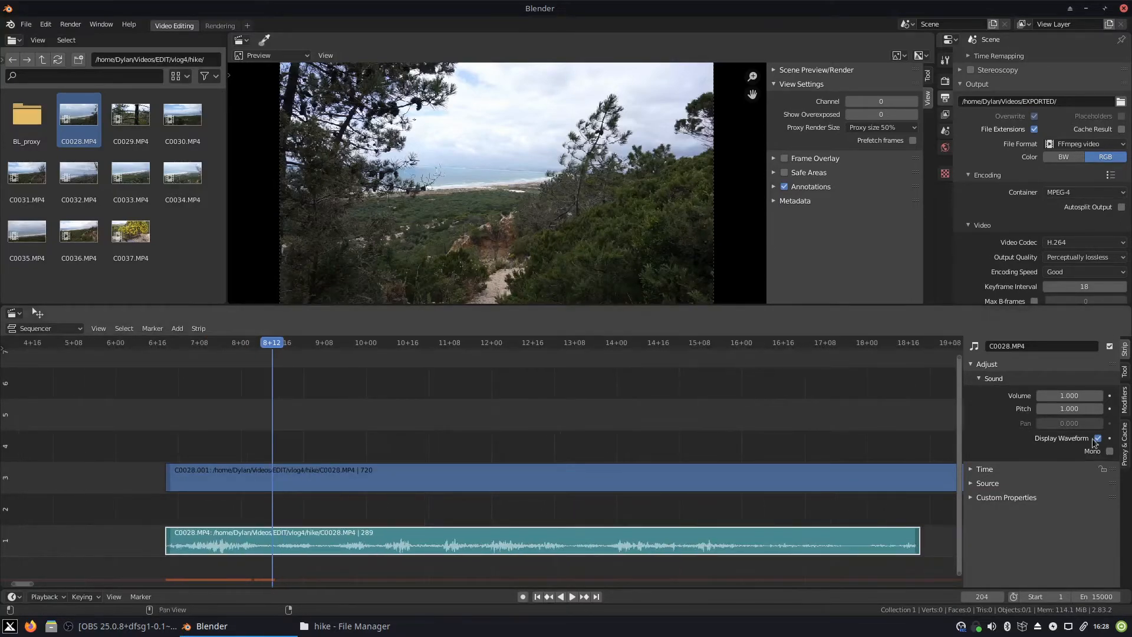
{"action": "scroll", "coordinate": [592, 487], "scroll_direction": "down", "scroll_amount": 4}
{"action": "scroll", "coordinate": [591, 483], "scroll_direction": "down", "scroll_amount": 3}
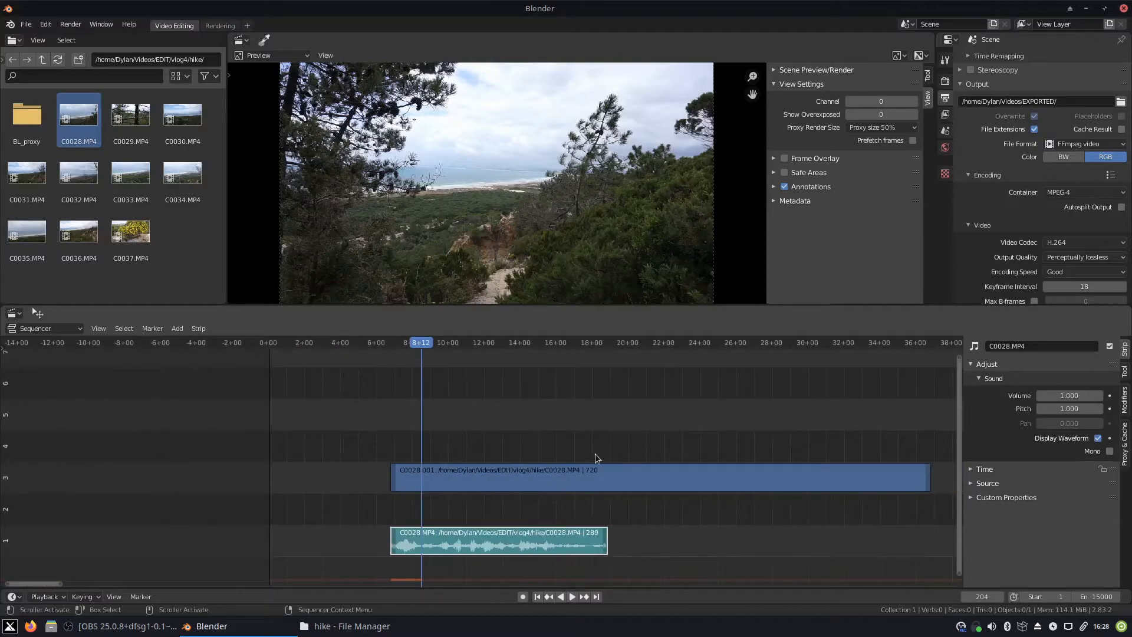
Split the C0028.MP4 sound strip and the C0028.001 video strip at 18+18 and delete the video's remainder
{"action": "left_click", "coordinate": [597, 348]}
{"action": "key", "text": "Escape"}
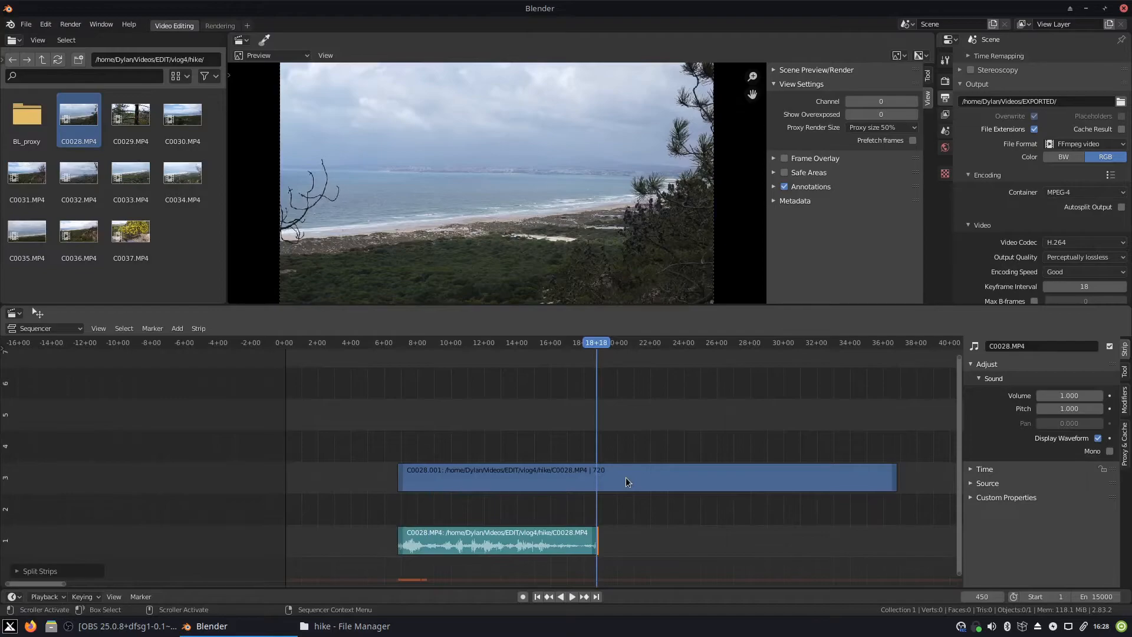
{"action": "left_click", "coordinate": [626, 483]}
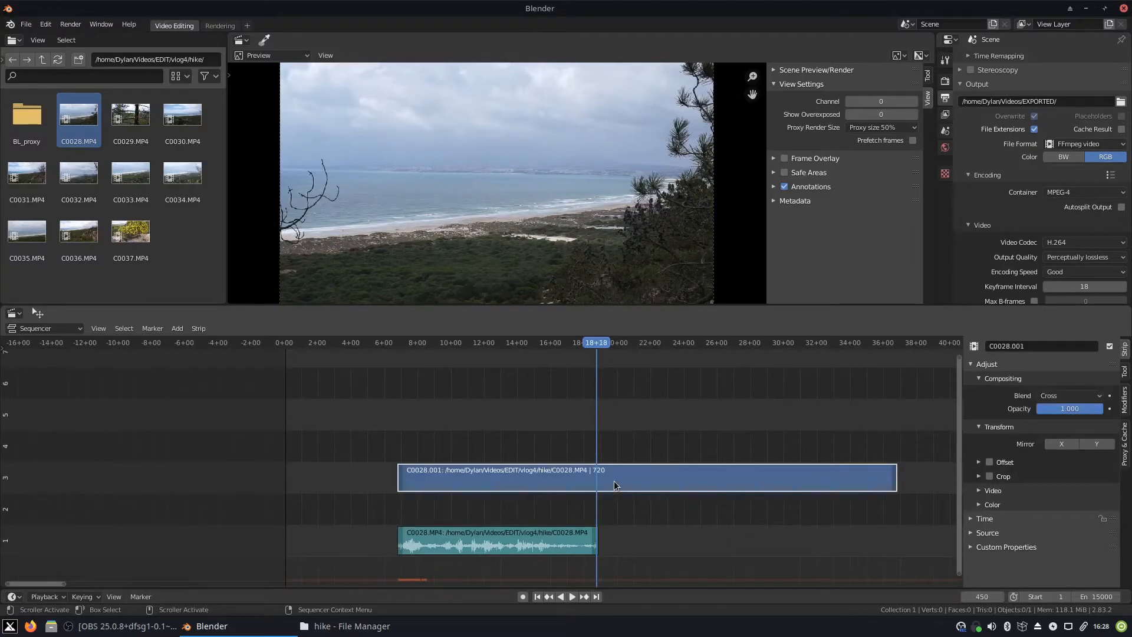
{"action": "key", "text": "k"}
{"action": "key", "text": "x"}
{"action": "left_click", "coordinate": [679, 485]}
Group the C0028.001 video strip and the C0028.MP4 sound strip into a meta strip
{"action": "mouse_move", "coordinate": [431, 419]}
{"action": "left_mouse_down"}
{"action": "mouse_move", "coordinate": [585, 558]}
{"action": "mouse_move", "coordinate": [432, 418]}
{"action": "mouse_move", "coordinate": [493, 520]}
{"action": "mouse_move", "coordinate": [567, 567]}
{"action": "left_mouse_up"}
{"action": "key", "text": "b"}
{"action": "key", "text": "b"}
{"action": "left_click_drag", "start_coordinate": [417, 424], "coordinate": [580, 567]}
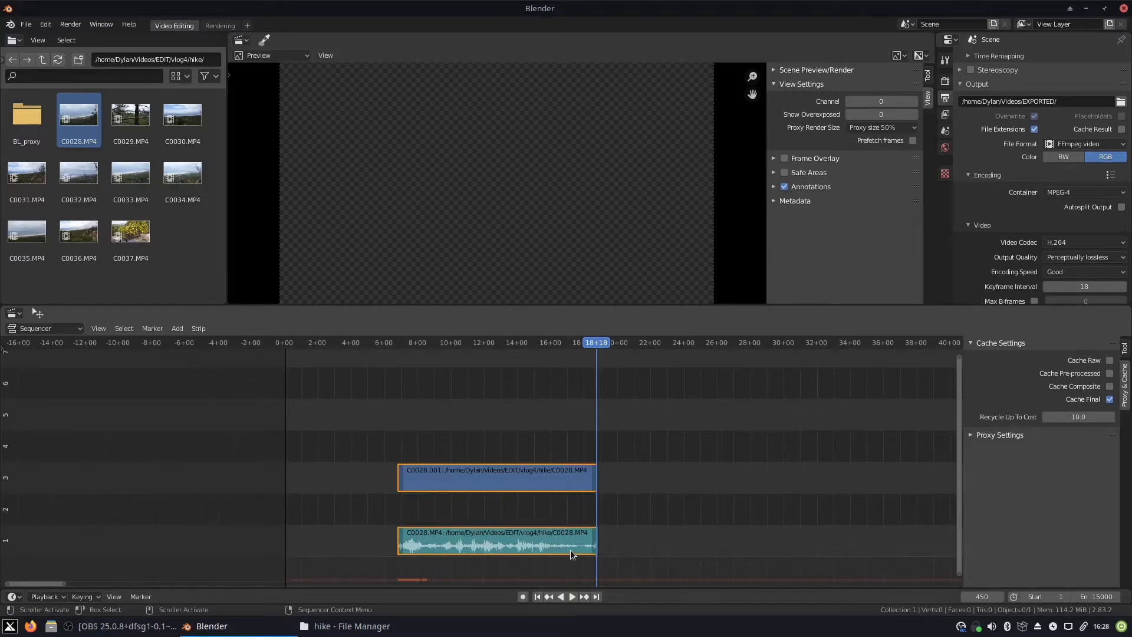
{"action": "key", "text": "ctrl+g"}
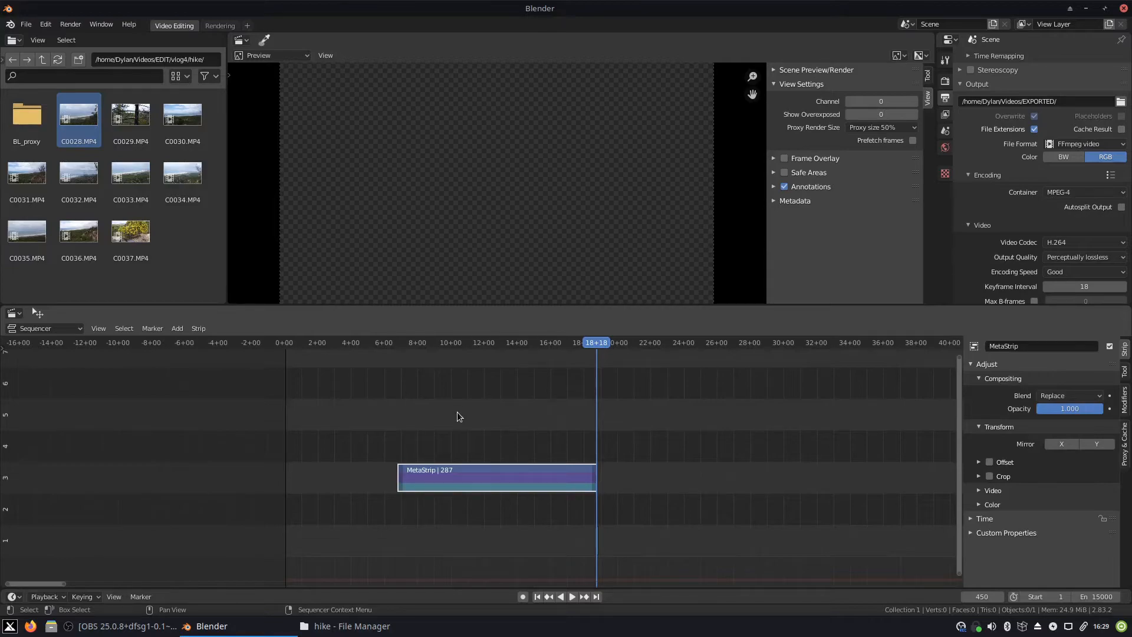
Open the meta strip for editing and set its sound strip's volume to 0.600 and pitch to 0.100
{"action": "scroll", "coordinate": [481, 507], "scroll_direction": "up", "scroll_amount": 3}
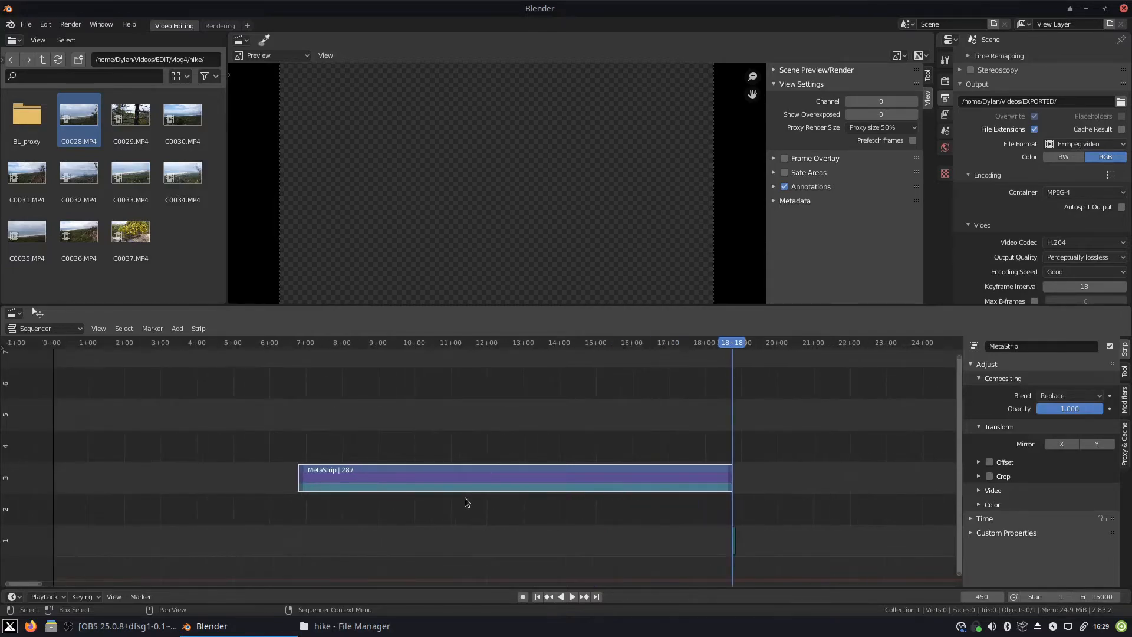
{"action": "left_click", "coordinate": [389, 344]}
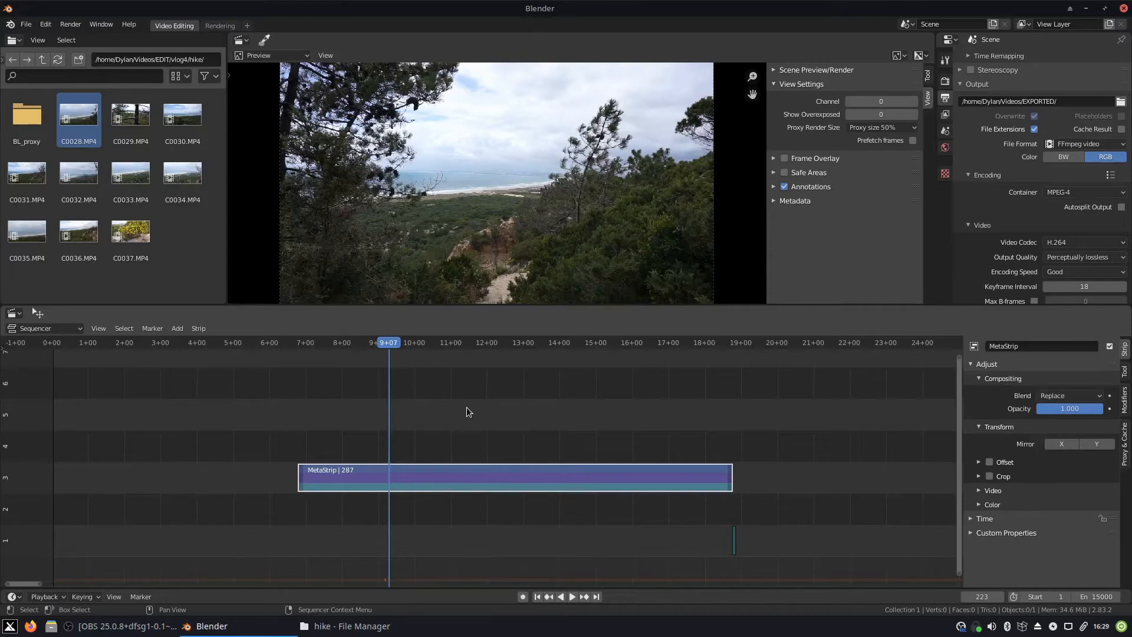
{"action": "left_click_drag", "start_coordinate": [469, 427], "coordinate": [538, 509]}
{"action": "key", "text": "Tab"}
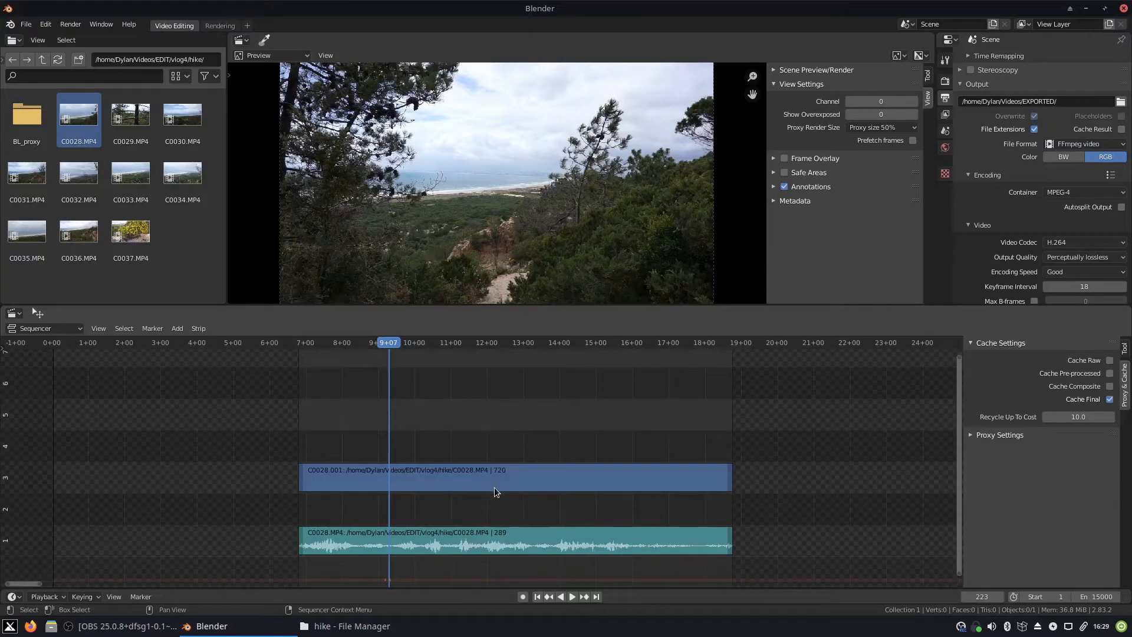
{"action": "key", "text": "a"}
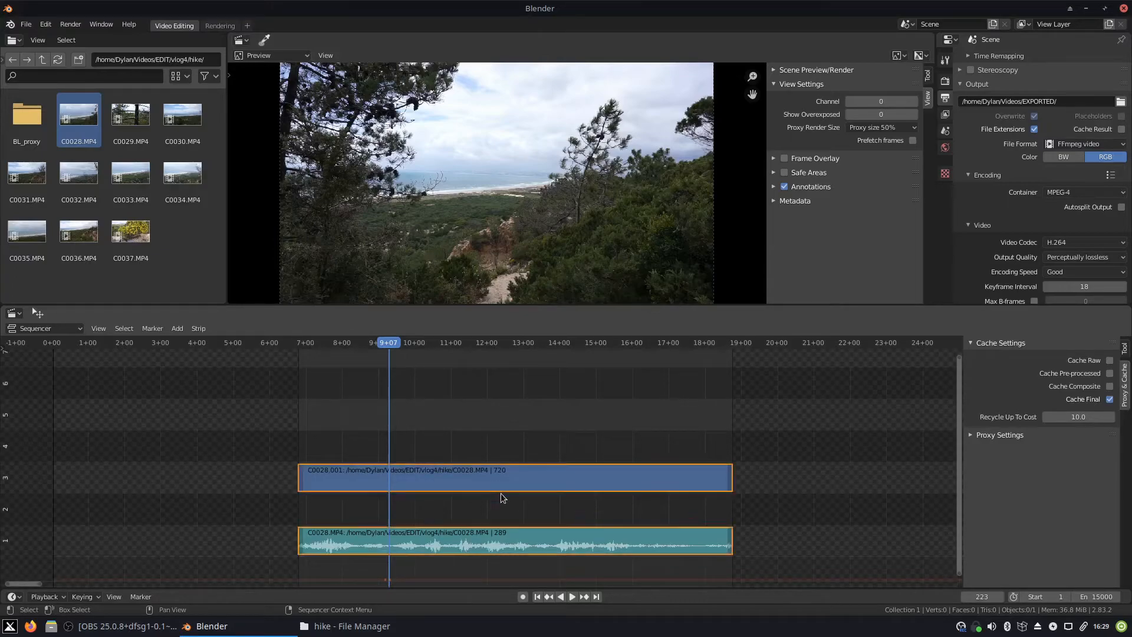
{"action": "scroll", "coordinate": [454, 420], "scroll_direction": "up", "scroll_amount": 5, "text": "ctrl"}
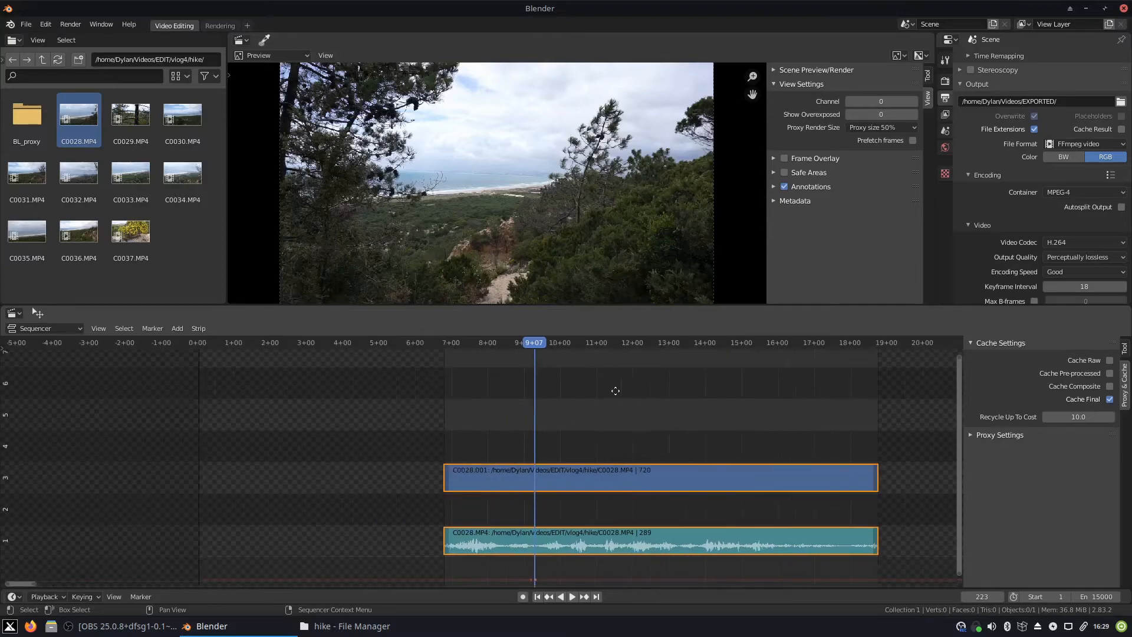
{"action": "left_click", "coordinate": [574, 541]}
{"action": "mouse_move", "coordinate": [1061, 399]}
{"action": "left_mouse_down"}
{"action": "mouse_move", "coordinate": [1002, 399]}
{"action": "mouse_move", "coordinate": [1091, 410]}
{"action": "mouse_move", "coordinate": [1097, 395]}
{"action": "mouse_move", "coordinate": [1120, 395]}
{"action": "mouse_move", "coordinate": [1061, 395]}
{"action": "left_mouse_up"}
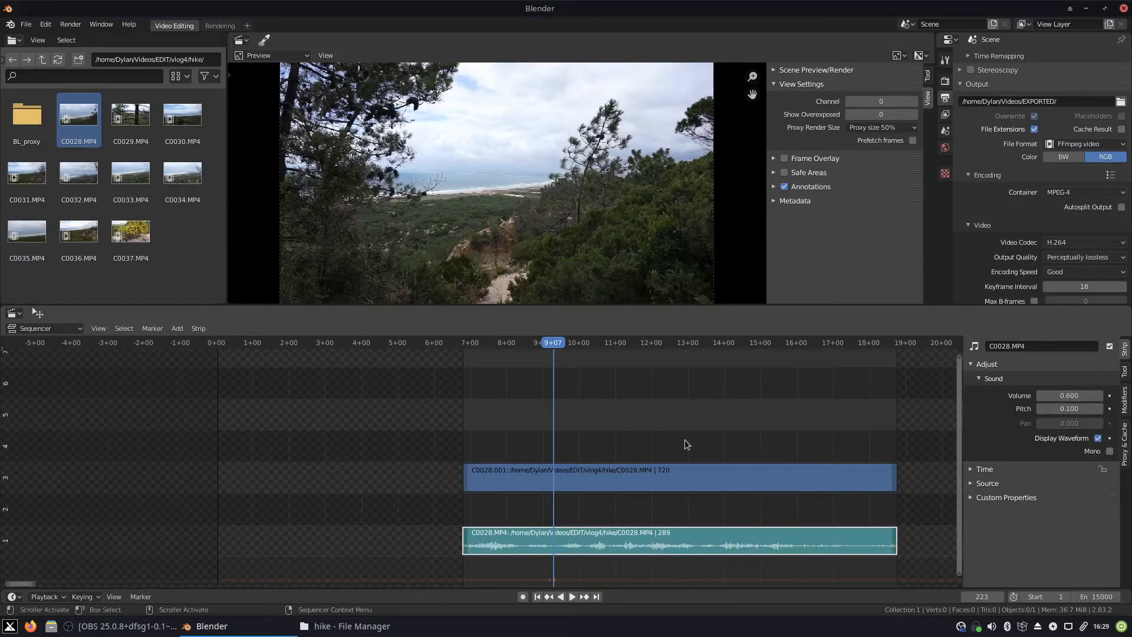
Leave the meta strip's contents and play the sequence from 9+07 to about 11+17
{"action": "key", "text": "a"}
{"action": "key", "text": "ctrl+g"}
{"action": "key", "text": "space"}
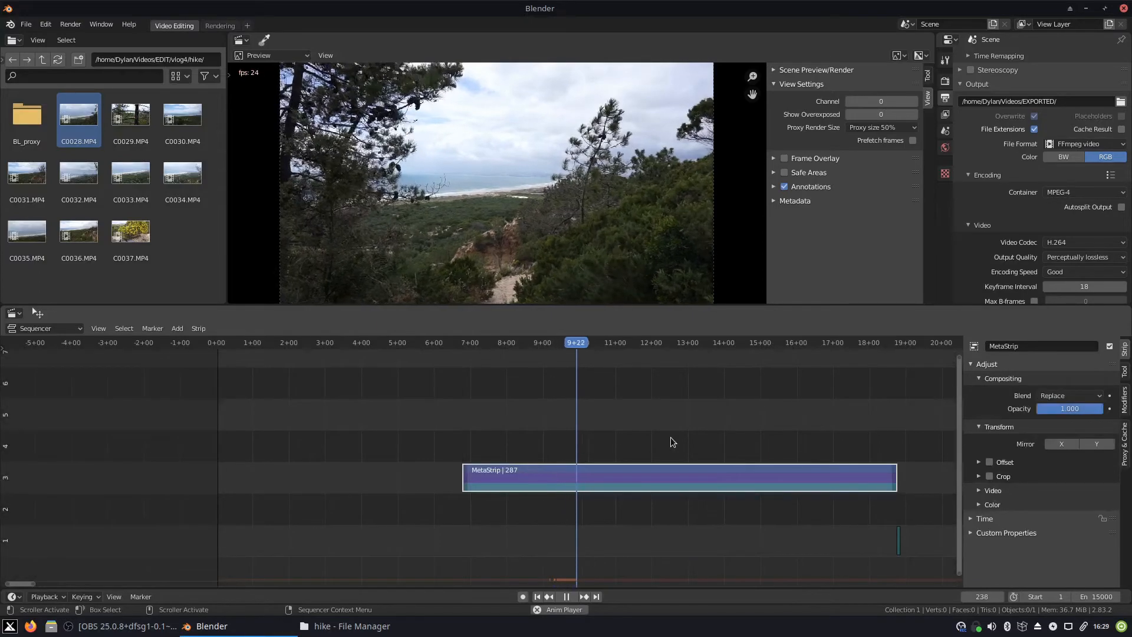
{"action": "key", "text": "space"}
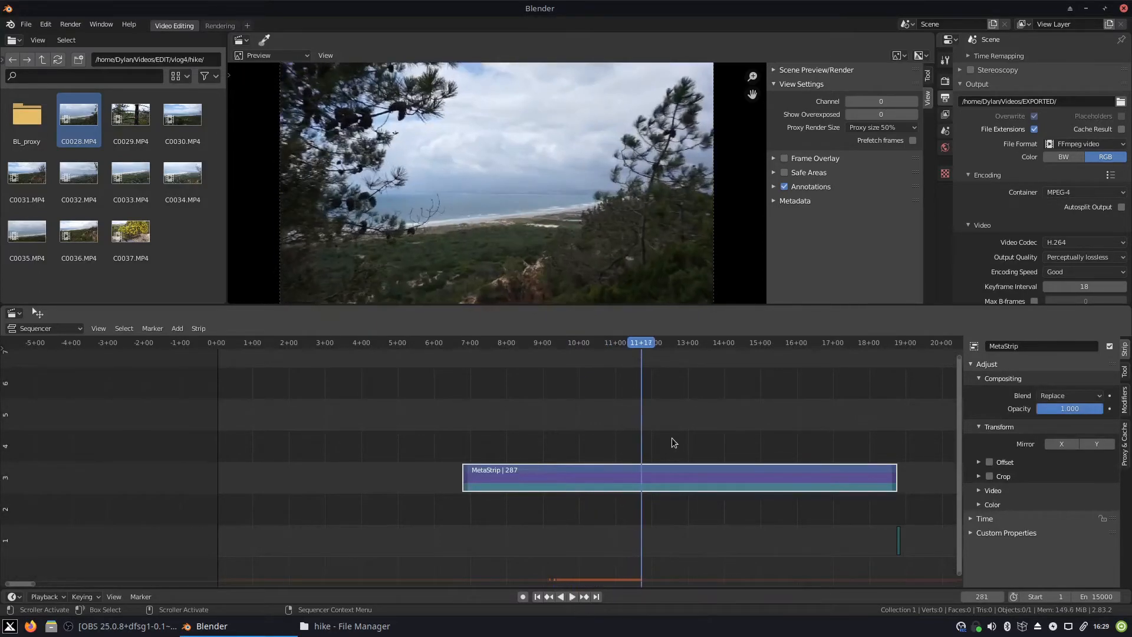
Split the meta strip at 11+17 and delete its second half
{"action": "scroll", "coordinate": [678, 439], "scroll_direction": "down", "scroll_amount": 2}
{"action": "scroll", "coordinate": [653, 450], "scroll_direction": "down", "scroll_amount": 3}
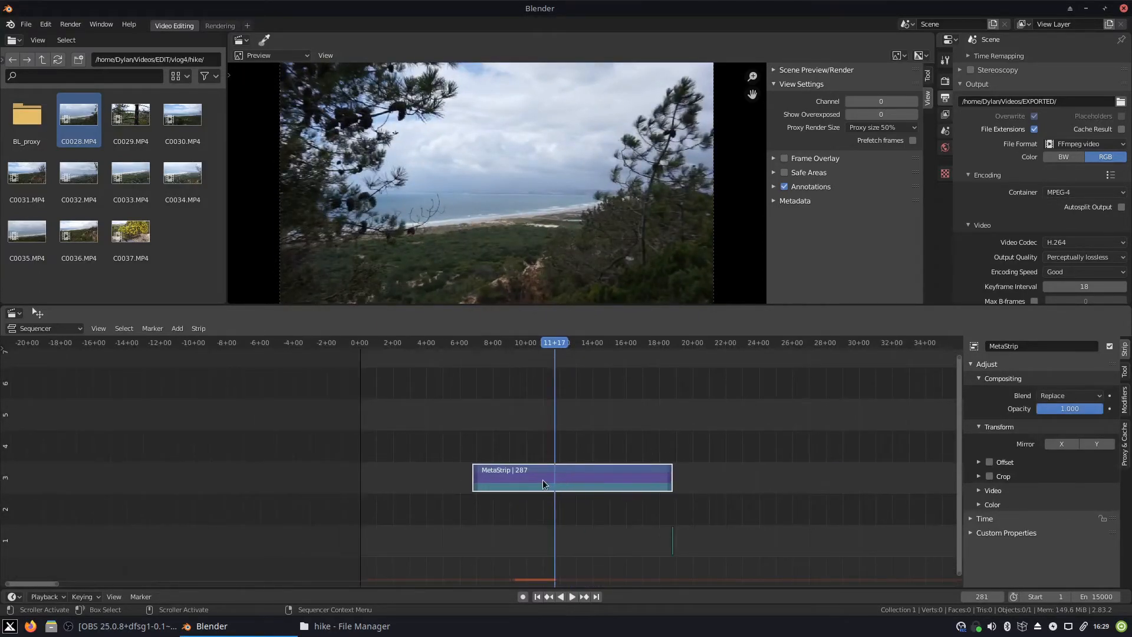
{"action": "scroll", "coordinate": [533, 479], "scroll_direction": "down", "scroll_amount": 1}
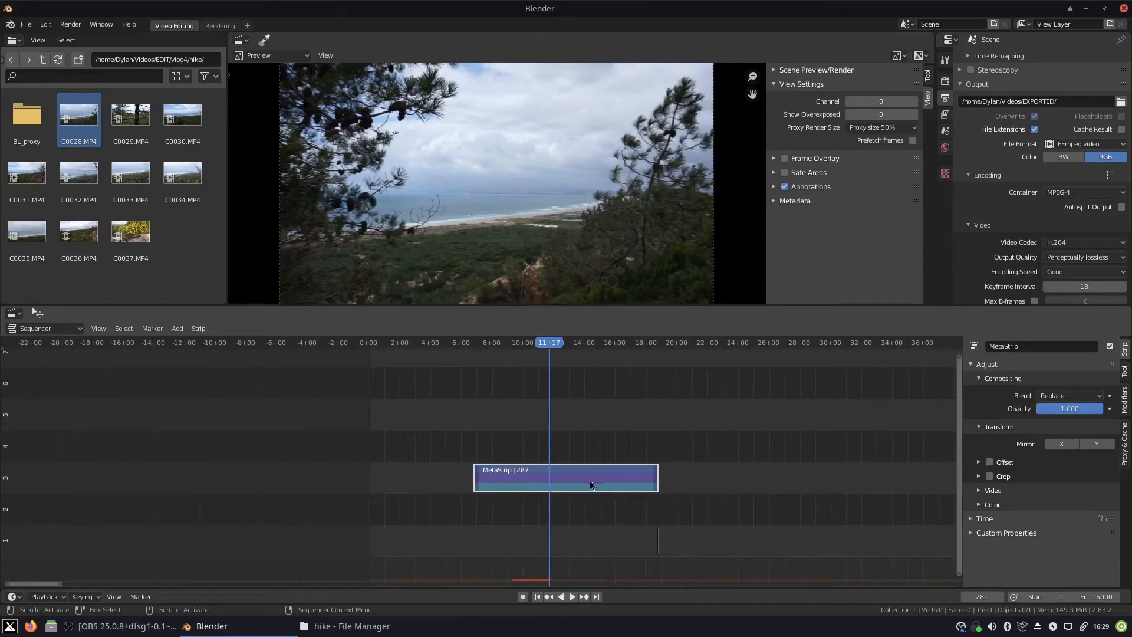
{"action": "key", "text": "k"}
{"action": "scroll", "coordinate": [586, 478], "scroll_direction": "up", "scroll_amount": 2}
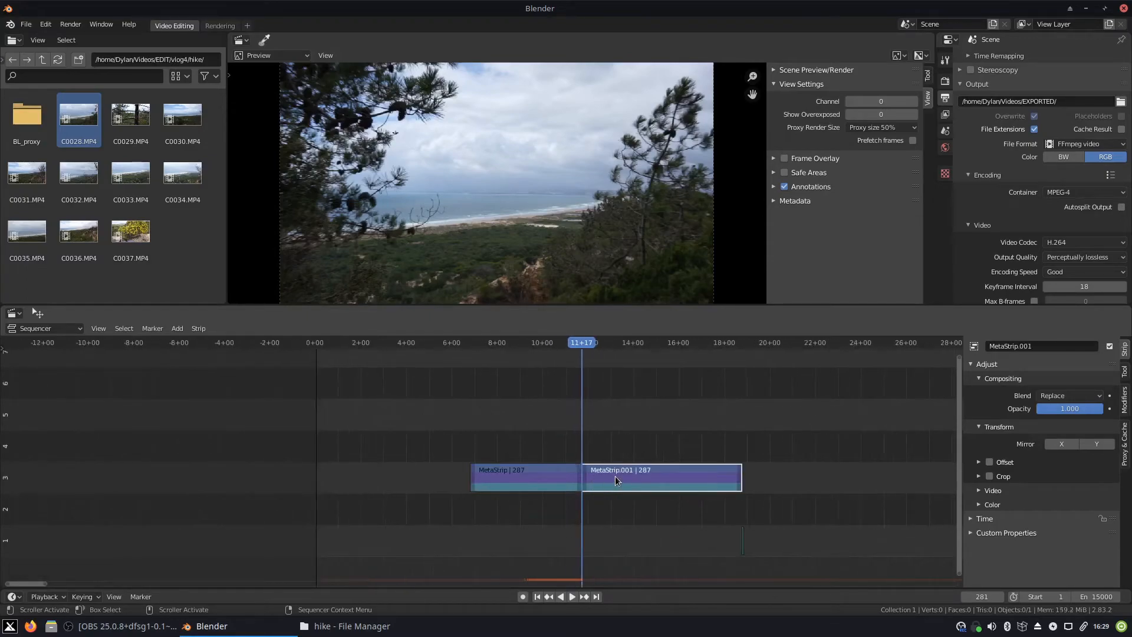
{"action": "key", "text": "g"}
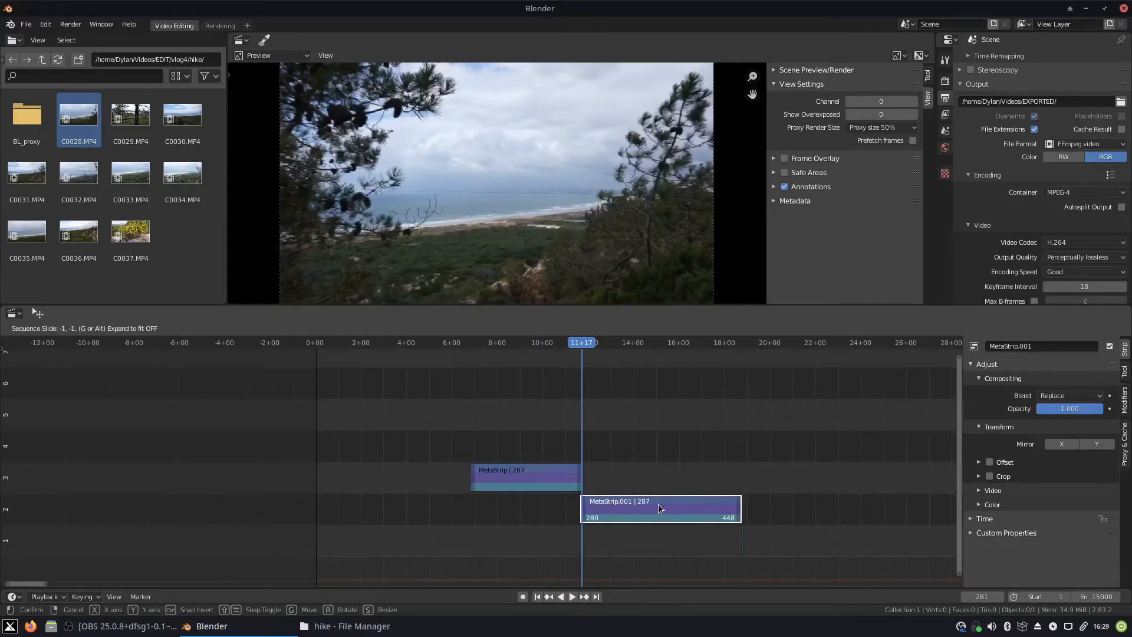
{"action": "left_click", "coordinate": [658, 504]}
{"action": "key", "text": "x"}
{"action": "key", "text": "Return"}
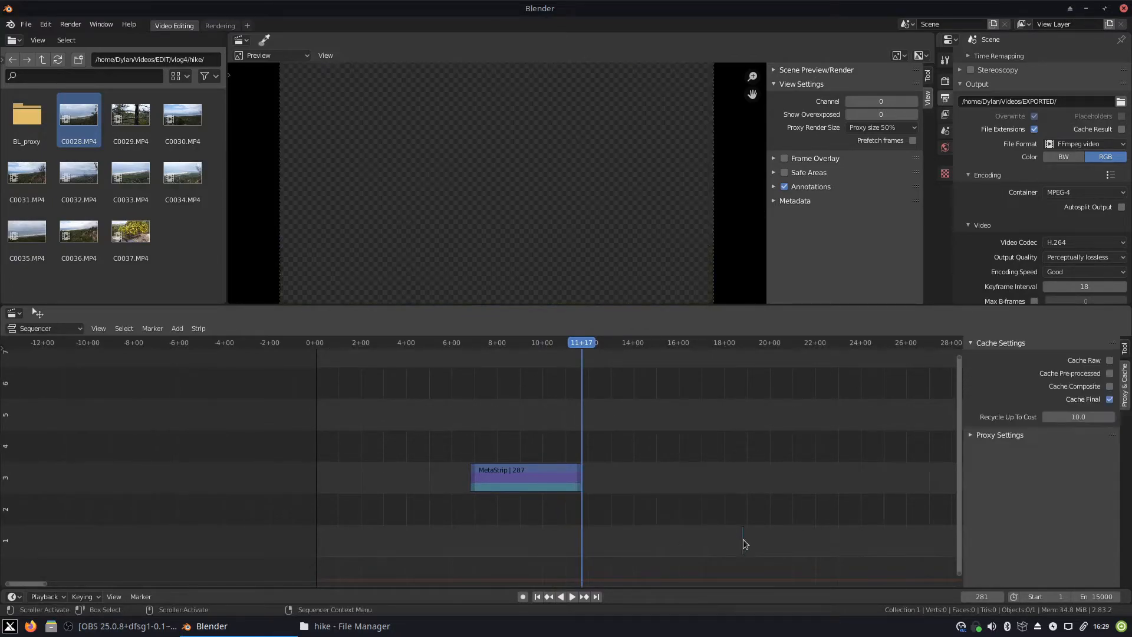
Delete the leftover sound fragment in channel 1 near 19+00
{"action": "left_click_drag", "start_coordinate": [722, 490], "coordinate": [772, 566]}
{"action": "key", "text": "x"}
{"action": "key", "text": "Return"}
Enable Strip Proxy & Timecode for the remaining meta strip in channel 3
{"action": "left_click", "coordinate": [488, 472]}
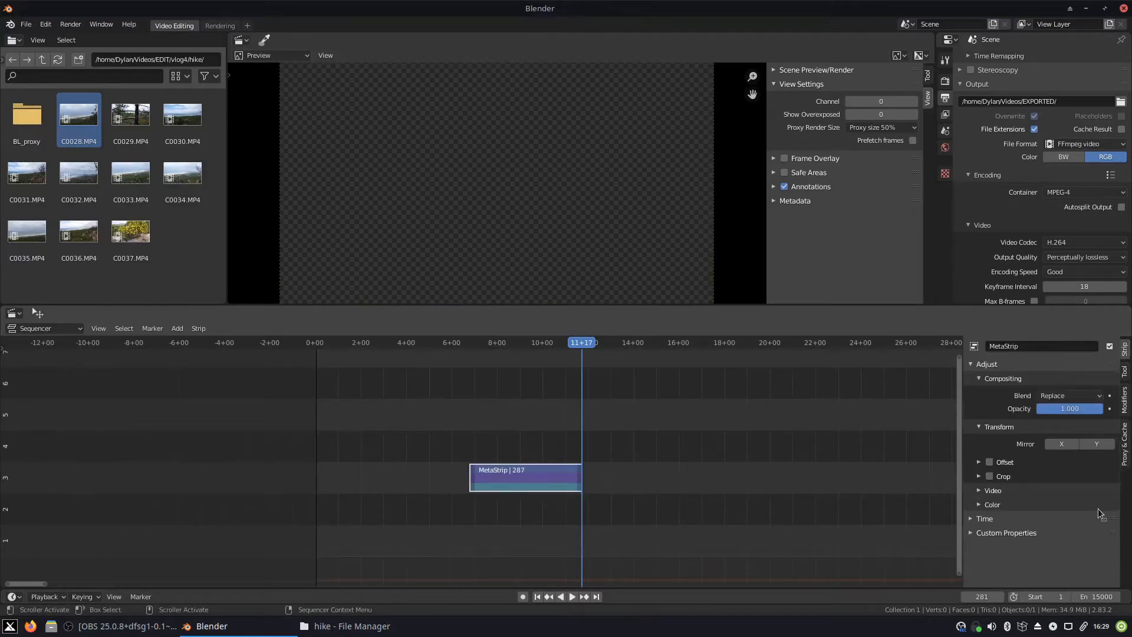
{"action": "left_click", "coordinate": [1124, 443]}
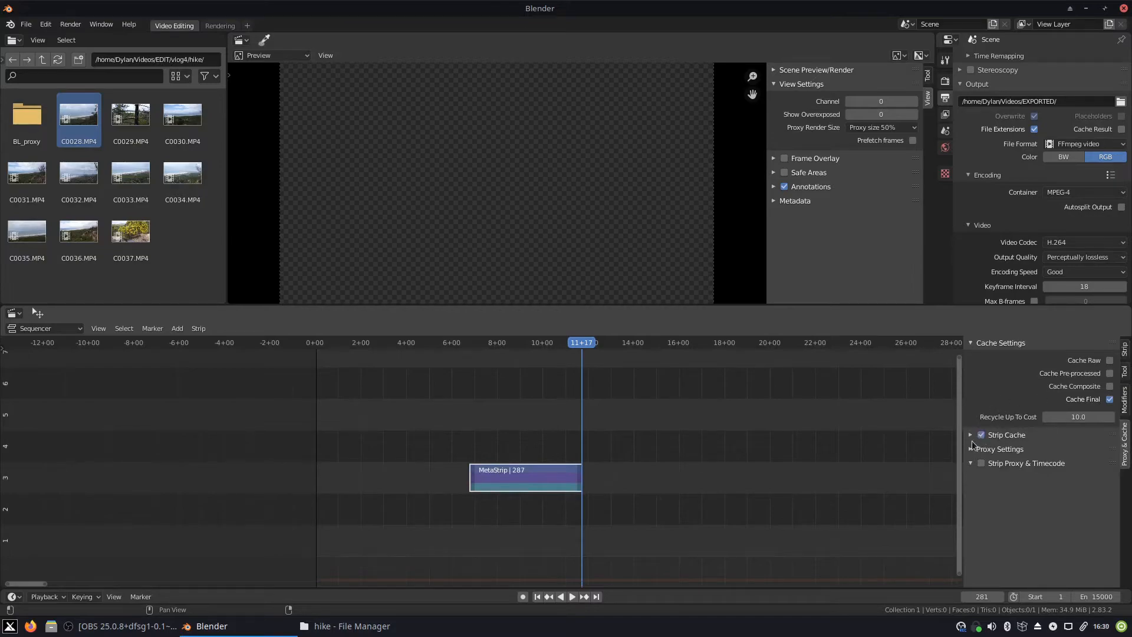
{"action": "left_click", "coordinate": [981, 465]}
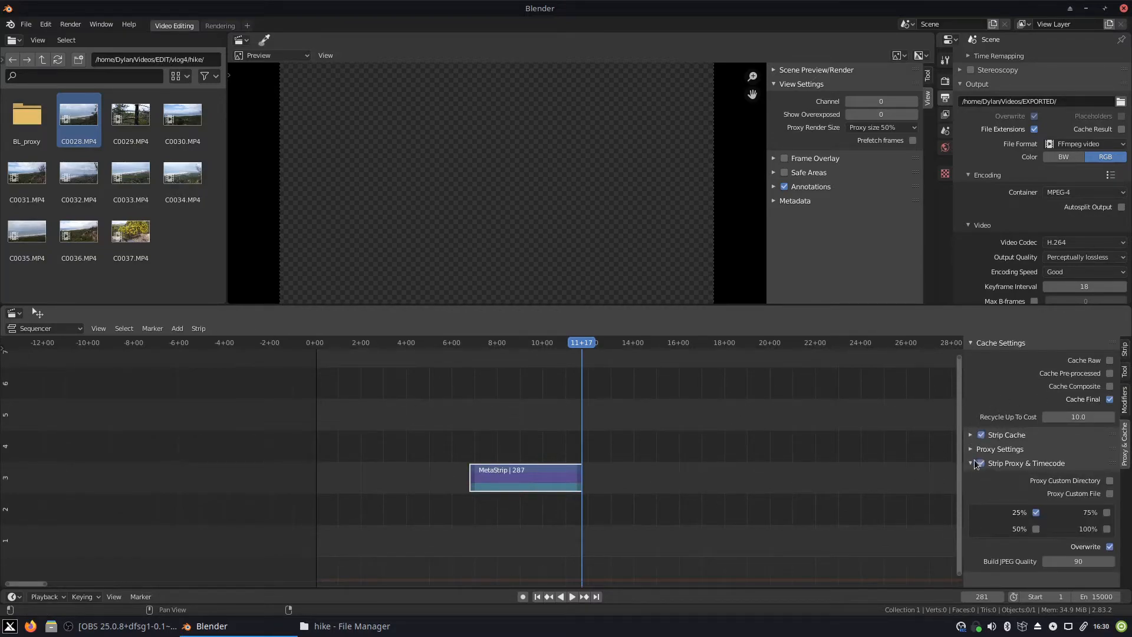
{"action": "left_click", "coordinate": [975, 462]}
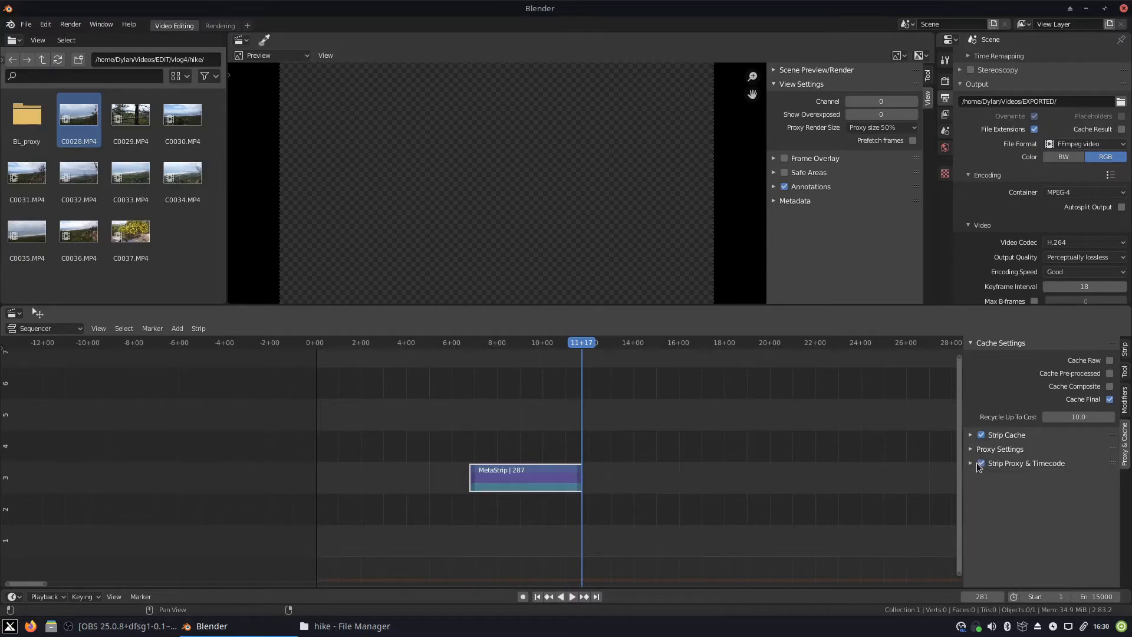
Set the proxies for the selected meta strip and try to rebuild its proxy and timecode indices
{"action": "left_click", "coordinate": [975, 449]}
{"action": "left_click", "coordinate": [1023, 482]}
{"action": "left_click", "coordinate": [1038, 580]}
{"action": "left_click", "coordinate": [1018, 495]}
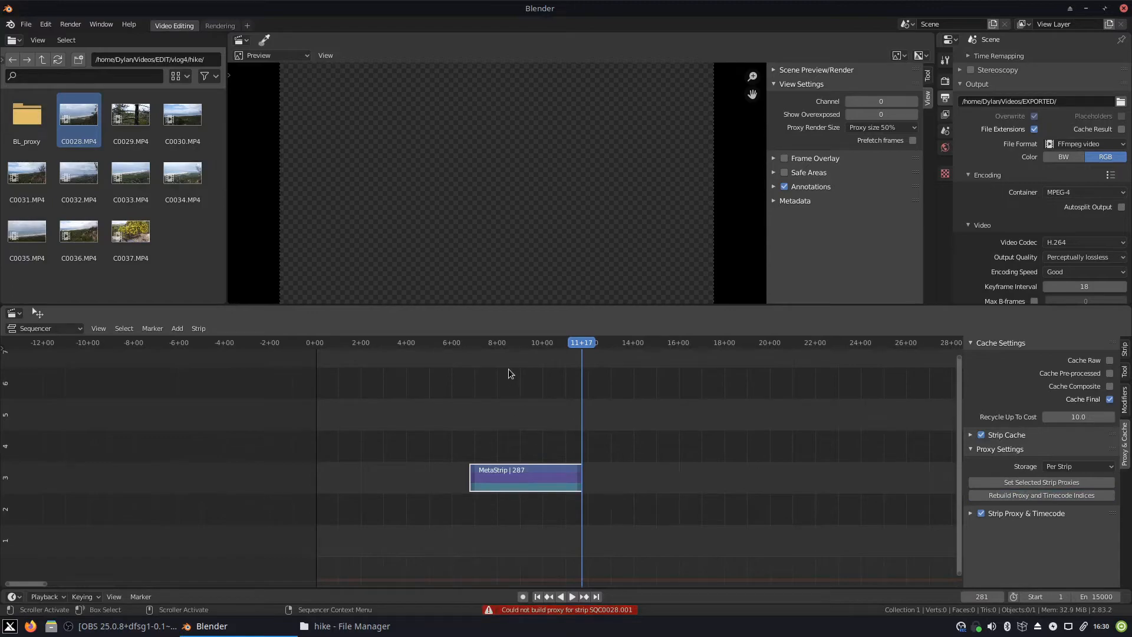
Scrub and play through the meta strip from just before 8+00 to 11+08
{"action": "left_click", "coordinate": [493, 345]}
{"action": "key", "text": "space"}
{"action": "left_click_drag", "start_coordinate": [491, 348], "coordinate": [570, 362]}
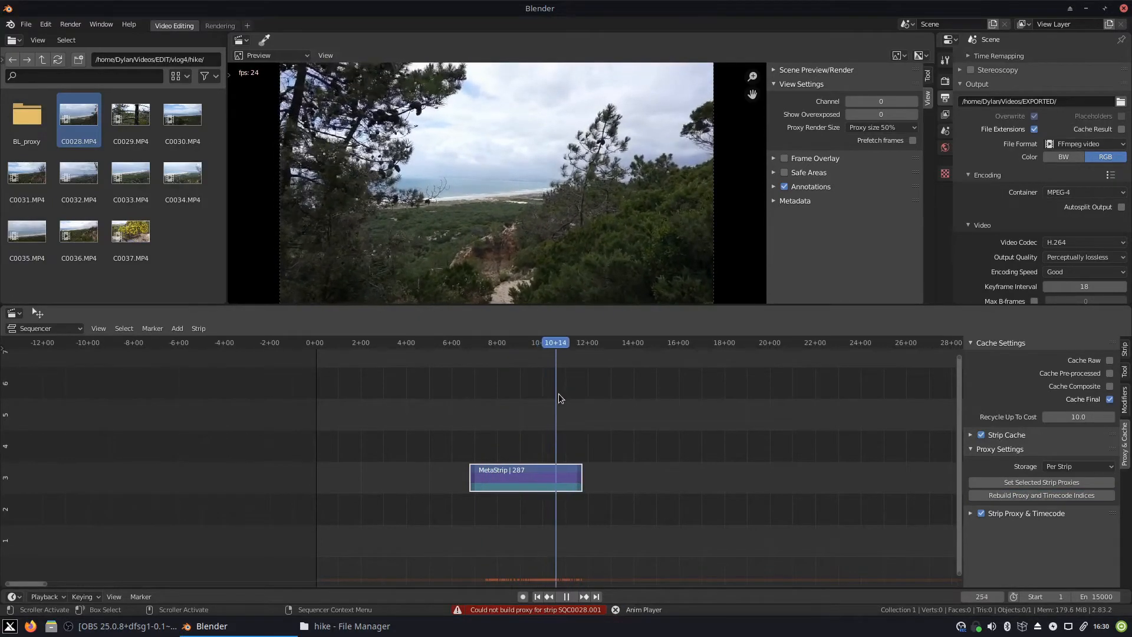
{"action": "key", "text": "space"}
{"action": "scroll", "coordinate": [551, 408], "scroll_direction": "up", "scroll_amount": 6}
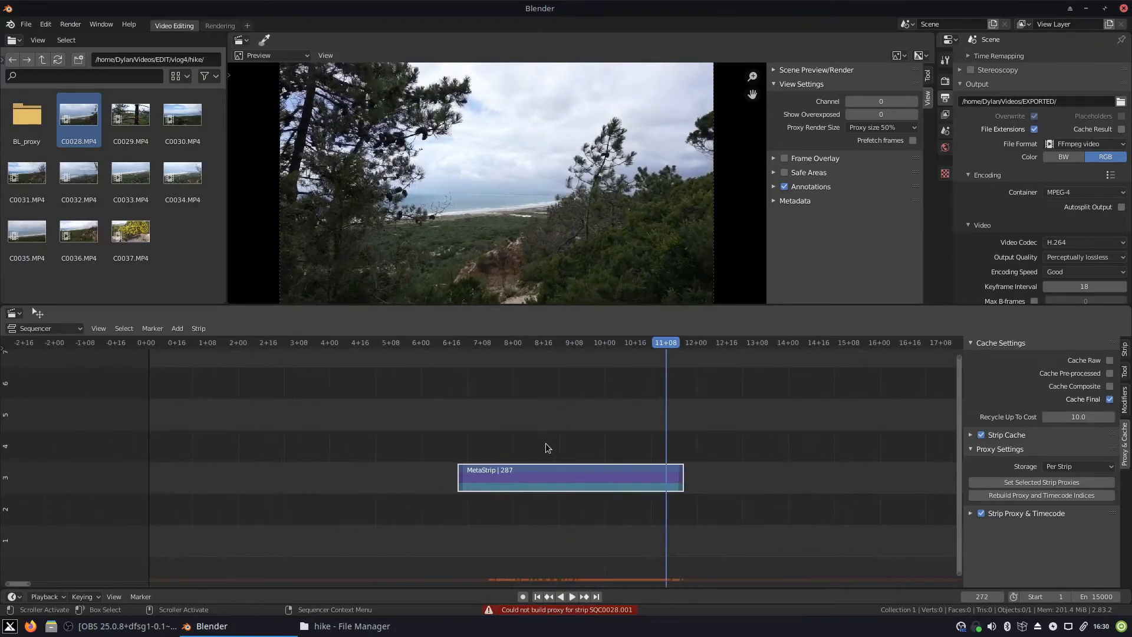
{"action": "scroll", "coordinate": [554, 451], "scroll_direction": "down", "scroll_amount": 6}
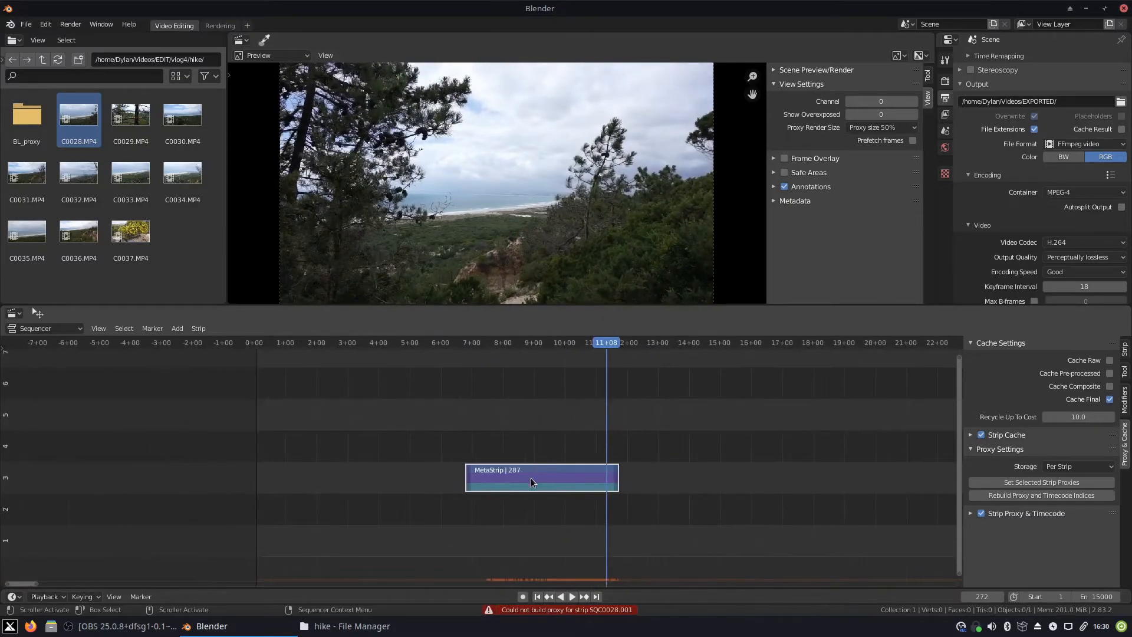
Move the meta strip to the start of the timeline in channel 3 and play it from its beginning
{"action": "left_click_drag", "start_coordinate": [532, 477], "coordinate": [320, 472]}
{"action": "left_click", "coordinate": [253, 343]}
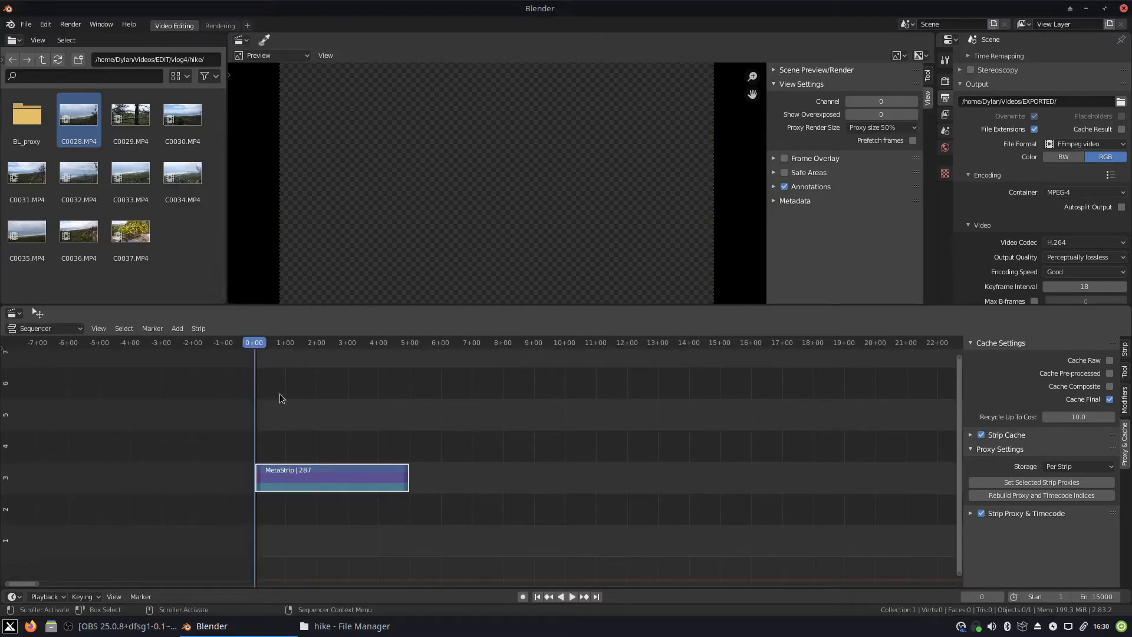
{"action": "mouse_move", "coordinate": [256, 346]}
{"action": "left_mouse_down"}
{"action": "mouse_move", "coordinate": [344, 355]}
{"action": "mouse_move", "coordinate": [266, 356]}
{"action": "left_mouse_up"}
{"action": "key", "text": "space"}
{"action": "right_click", "coordinate": [295, 485]}
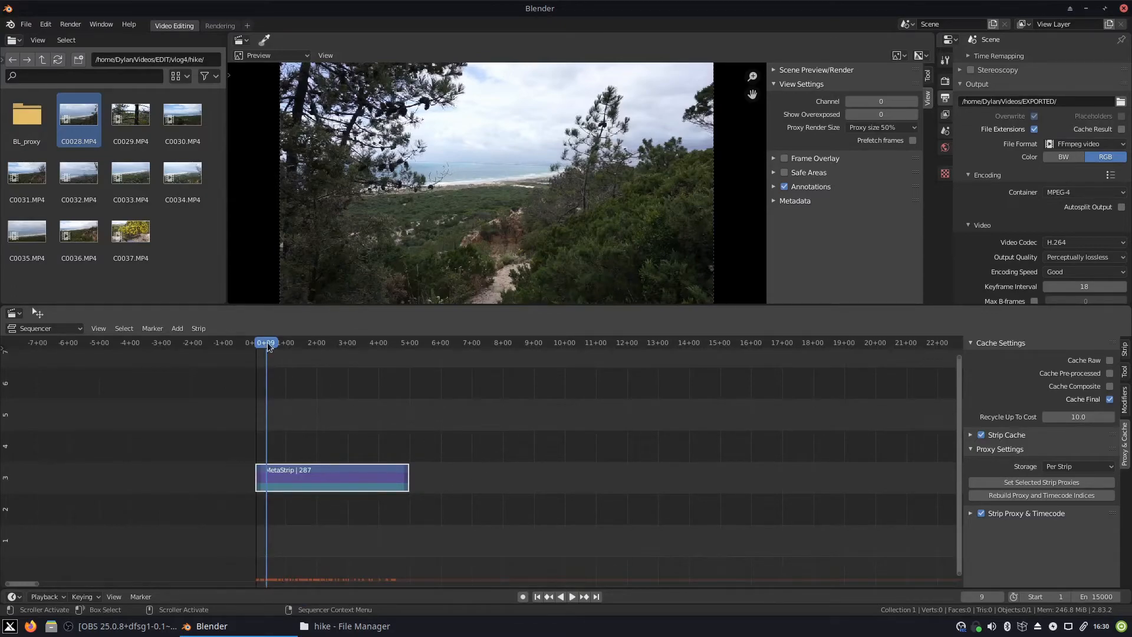
Replay the opening frames of the meta strip from the start of the timeline
{"action": "left_click_drag", "start_coordinate": [266, 342], "coordinate": [257, 345]}
{"action": "key", "text": "space"}
{"action": "key", "text": "space"}
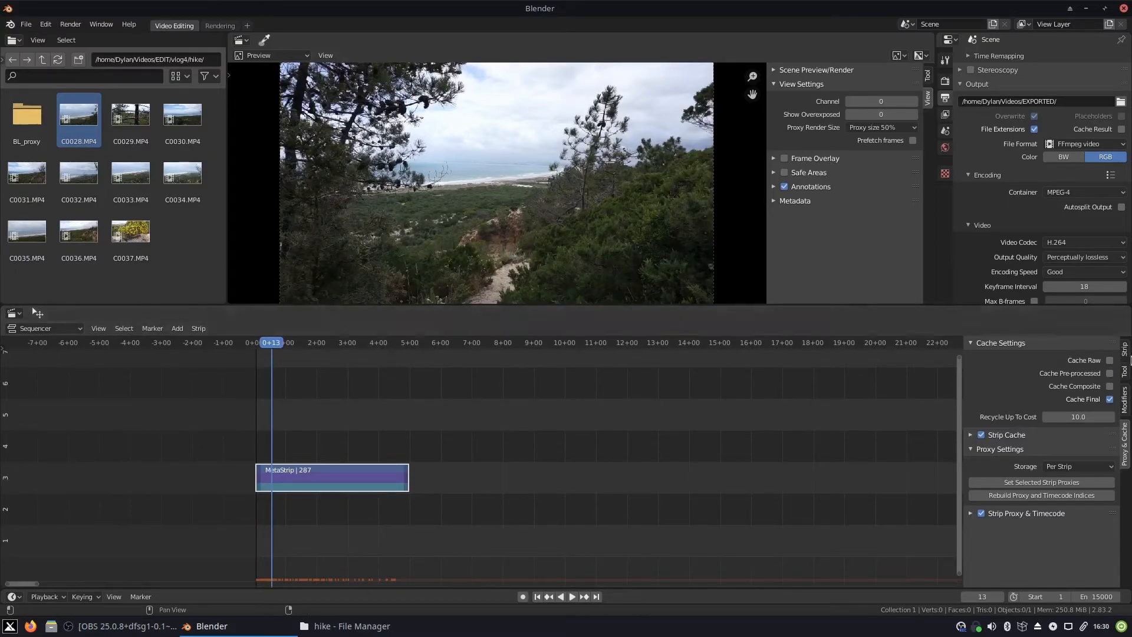
Mirror the meta strip along X in its strip properties and turn the mirroring off again
{"action": "left_click", "coordinate": [1125, 390]}
{"action": "left_click", "coordinate": [1124, 356]}
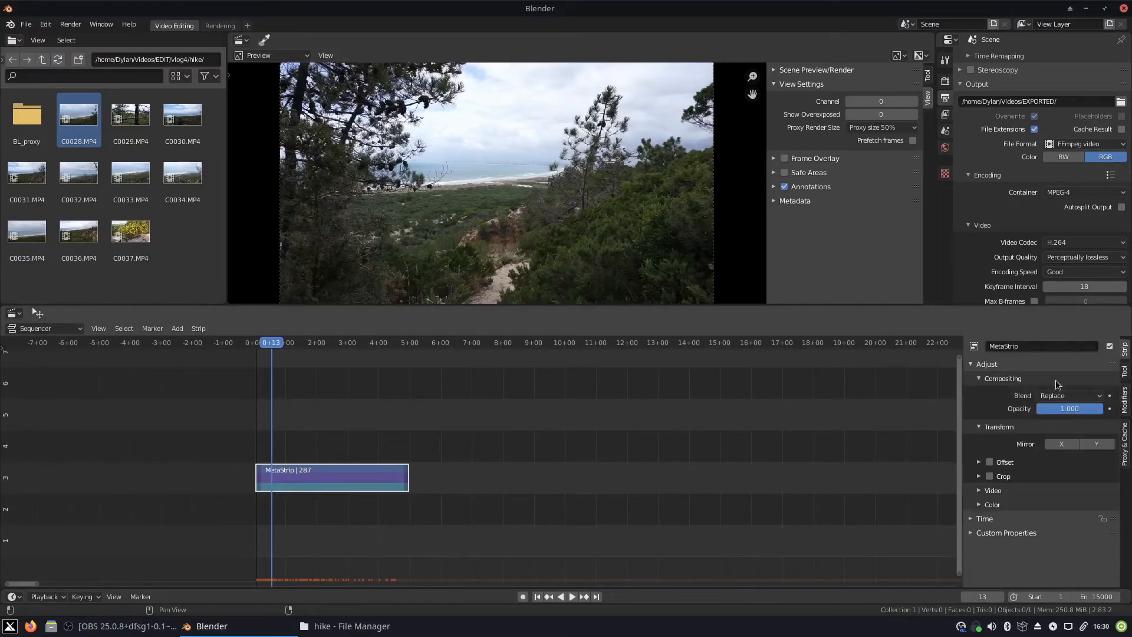
{"action": "left_click", "coordinate": [1066, 443]}
{"action": "left_click", "coordinate": [1066, 443]}
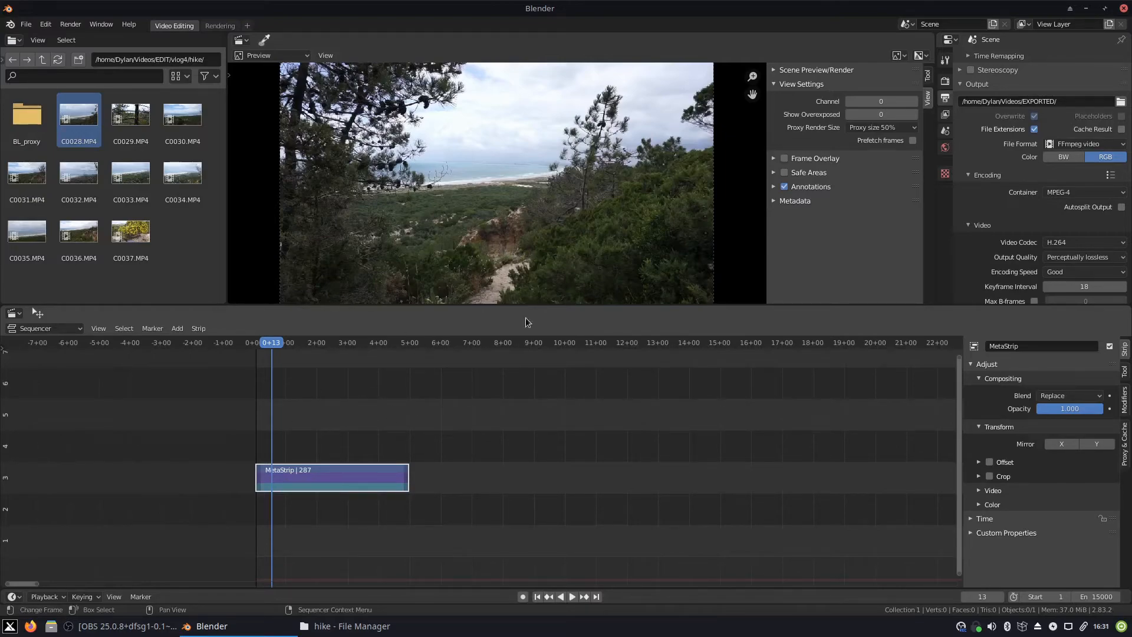
Add a Transform effect to the meta strip with Position X about -12.03, Y about 0.42 and a uniform scale of about 1.81
{"action": "left_click", "coordinate": [178, 329]}
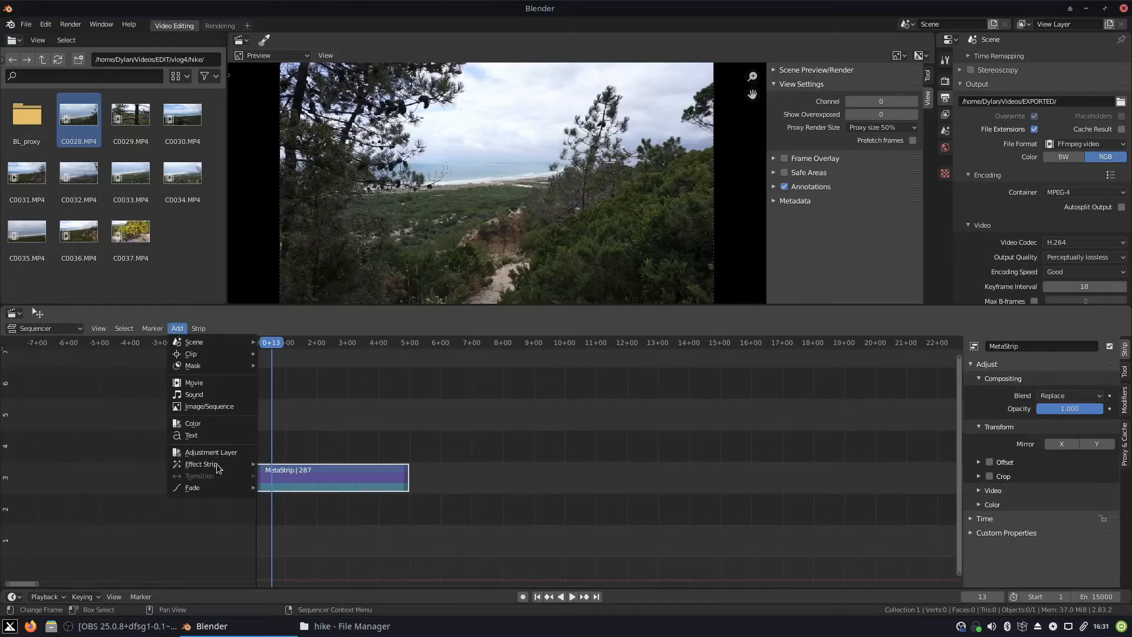
{"action": "mouse_move", "coordinate": [217, 464]}
{"action": "left_click", "coordinate": [288, 418]}
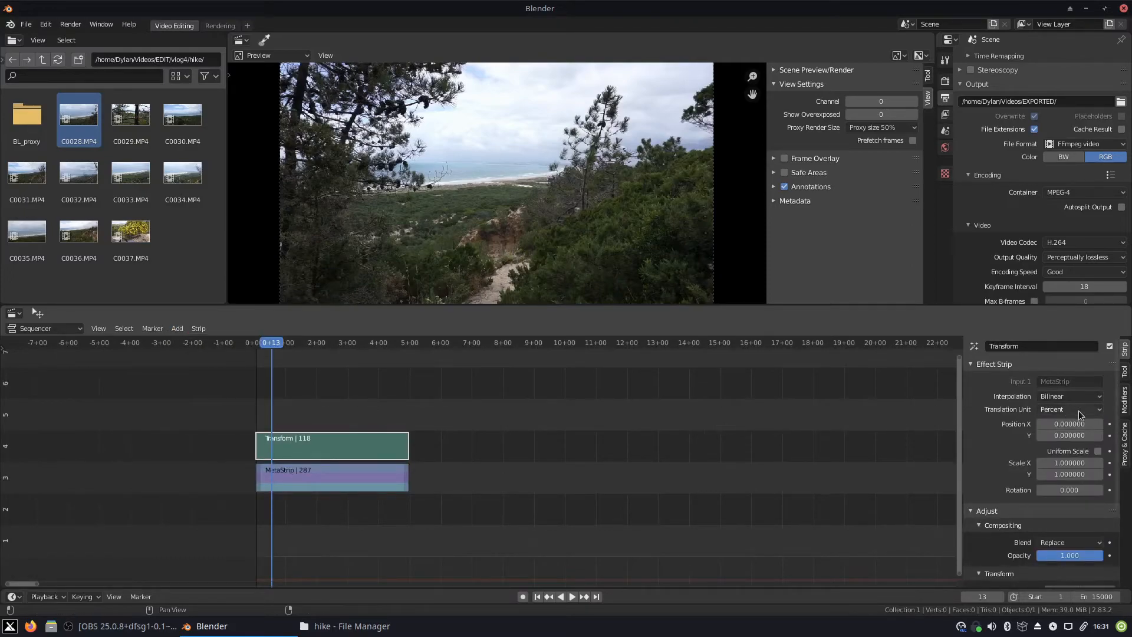
{"action": "left_click_drag", "start_coordinate": [1066, 424], "coordinate": [1003, 424]}
{"action": "left_click_drag", "start_coordinate": [1069, 435], "coordinate": [1080, 462]}
{"action": "left_click", "coordinate": [1097, 451]}
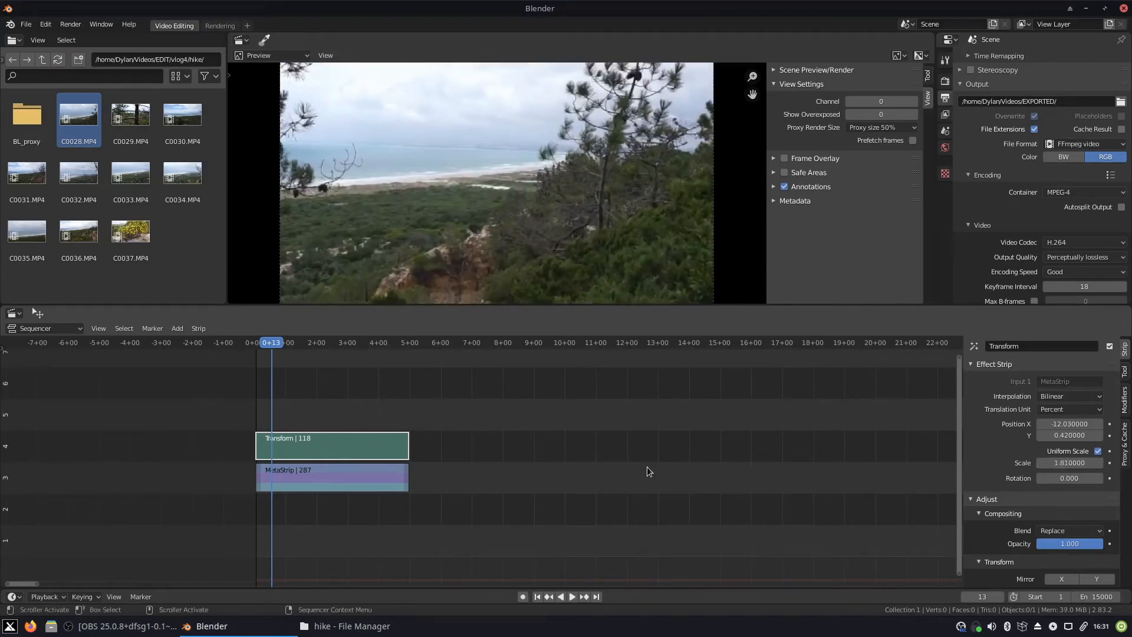
Play the transformed clip from the timeline start to 1+18
{"action": "left_click_drag", "start_coordinate": [259, 346], "coordinate": [254, 345]}
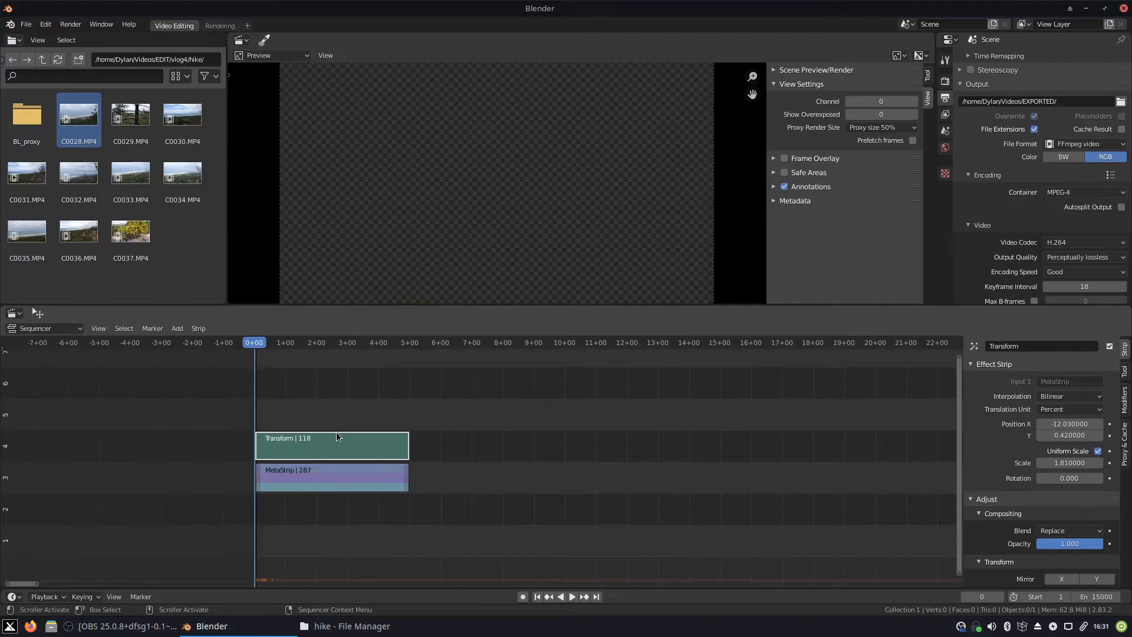
{"action": "key", "text": "space"}
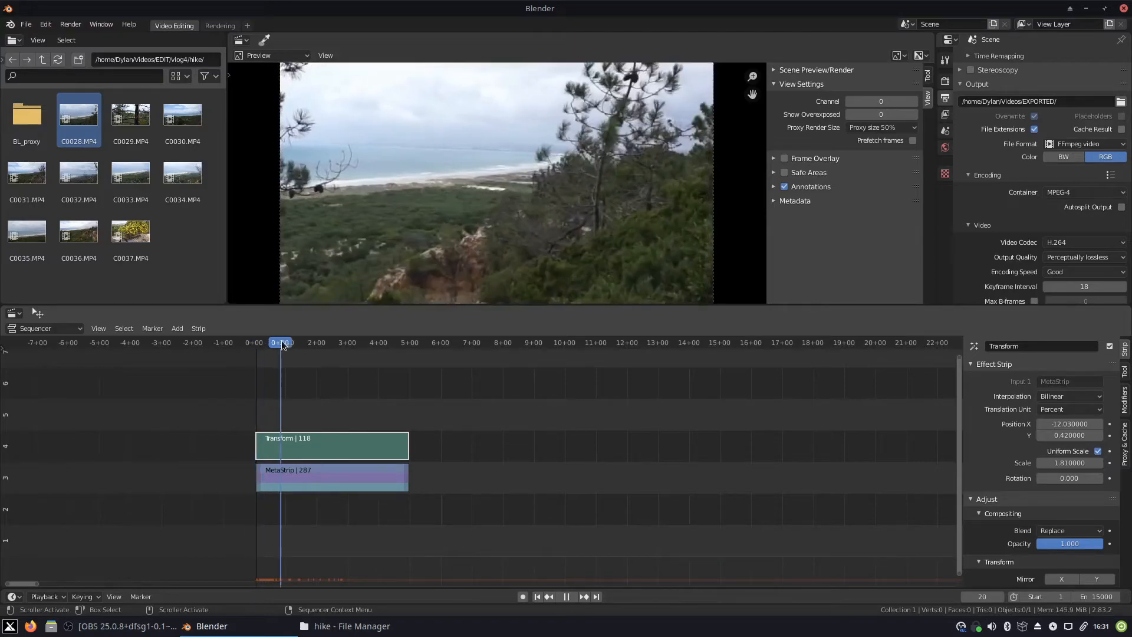
{"action": "key", "text": "space"}
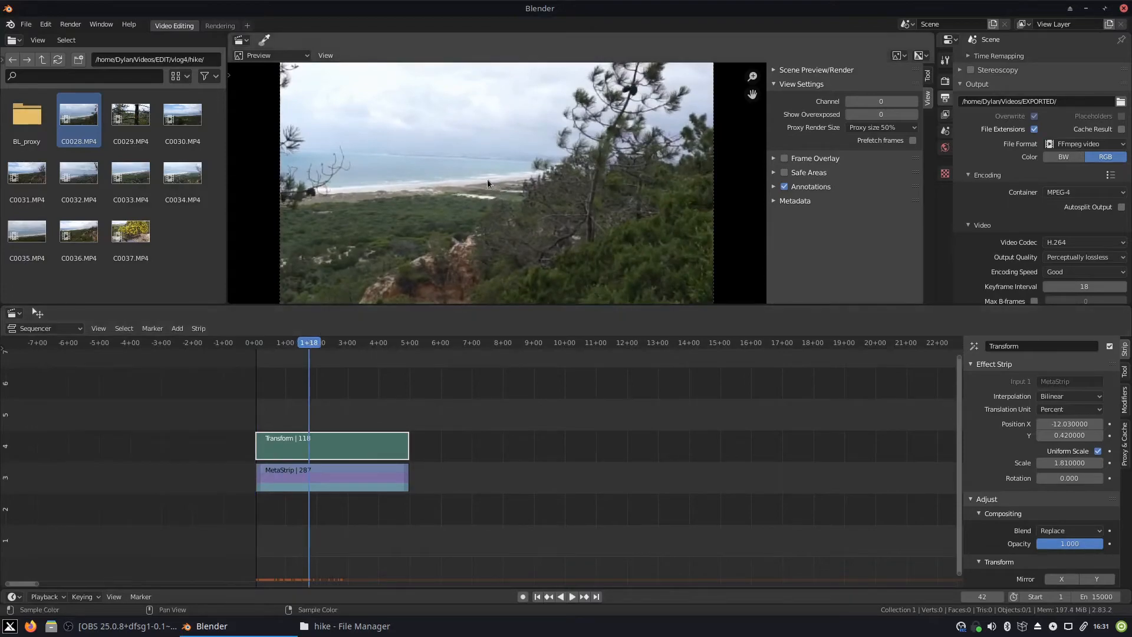
Keyframe the Transform strip's Position X, Position Y and Scale at frame 42
{"action": "left_click", "coordinate": [1109, 424]}
{"action": "left_click", "coordinate": [1109, 436]}
{"action": "left_click", "coordinate": [1109, 463]}
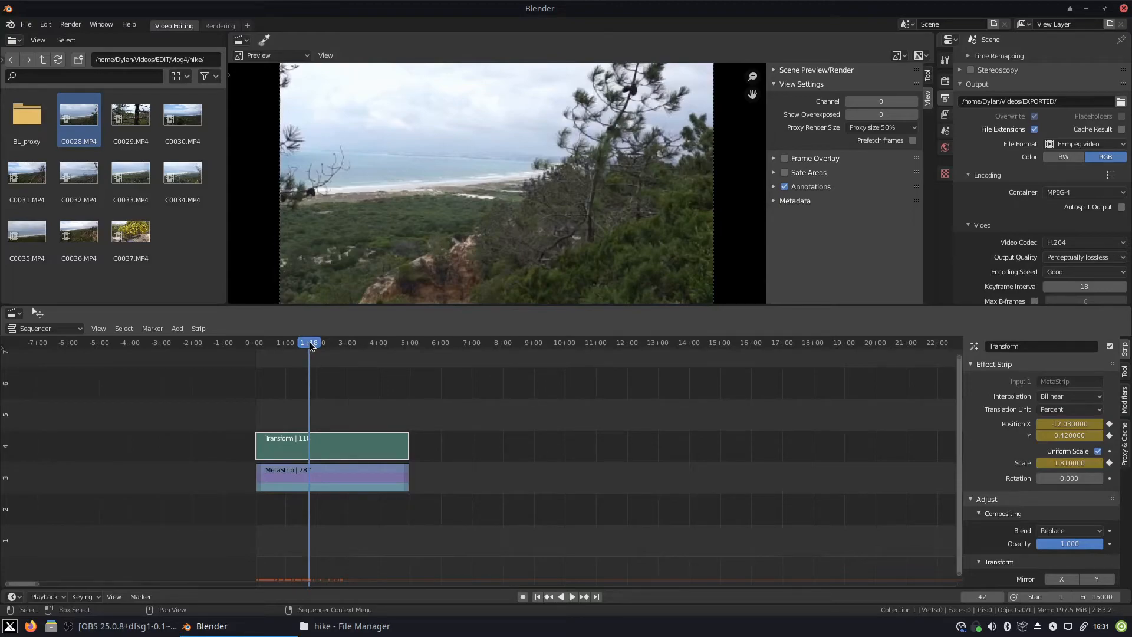
Advance to 2+05, reduce the Transform strip's Scale to about 0.64 and keyframe it there
{"action": "key", "text": "space"}
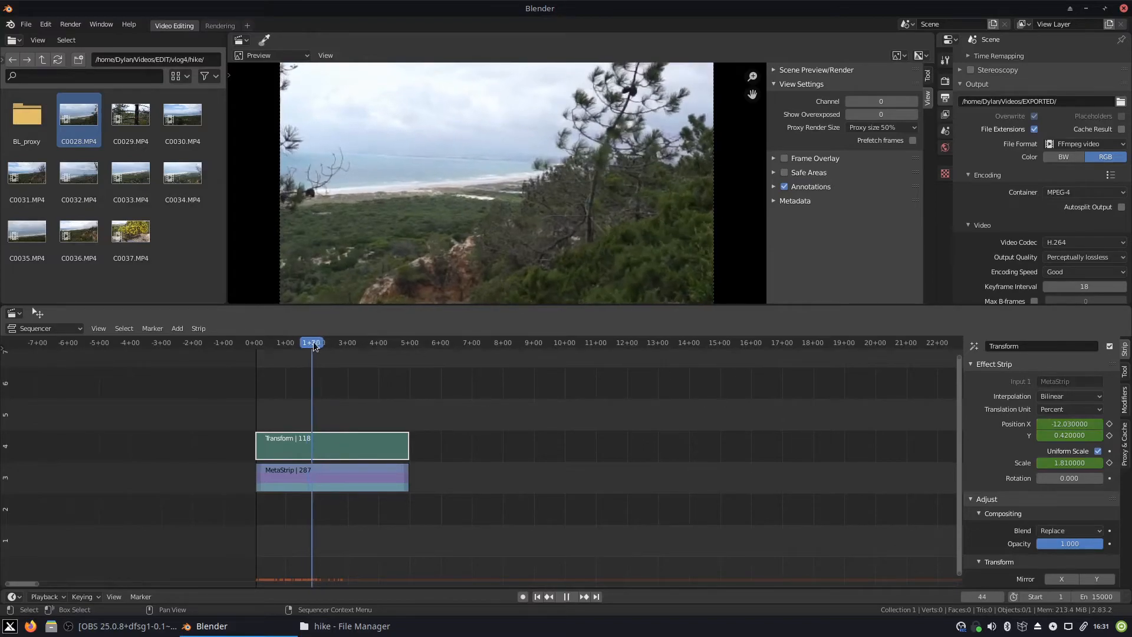
{"action": "key", "text": "space"}
{"action": "left_click_drag", "start_coordinate": [1069, 463], "coordinate": [1044, 463]}
{"action": "left_click", "coordinate": [1109, 463]}
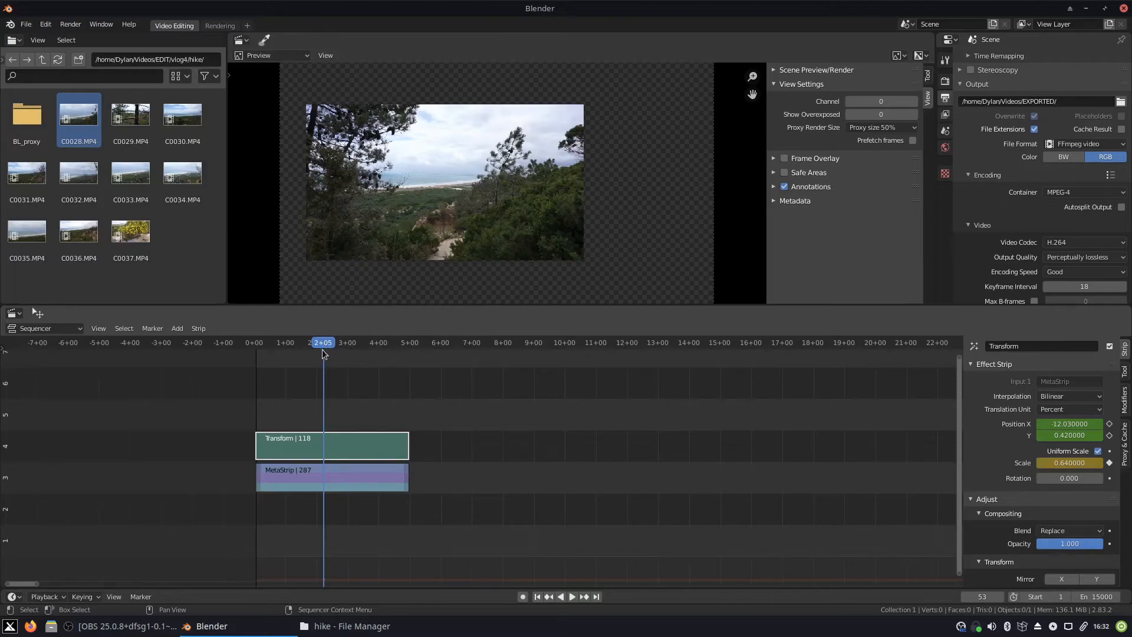
Enable automatic keyframing and set the Transform strip's Position Y to about -23.64 at frame 66
{"action": "left_click", "coordinate": [523, 596]}
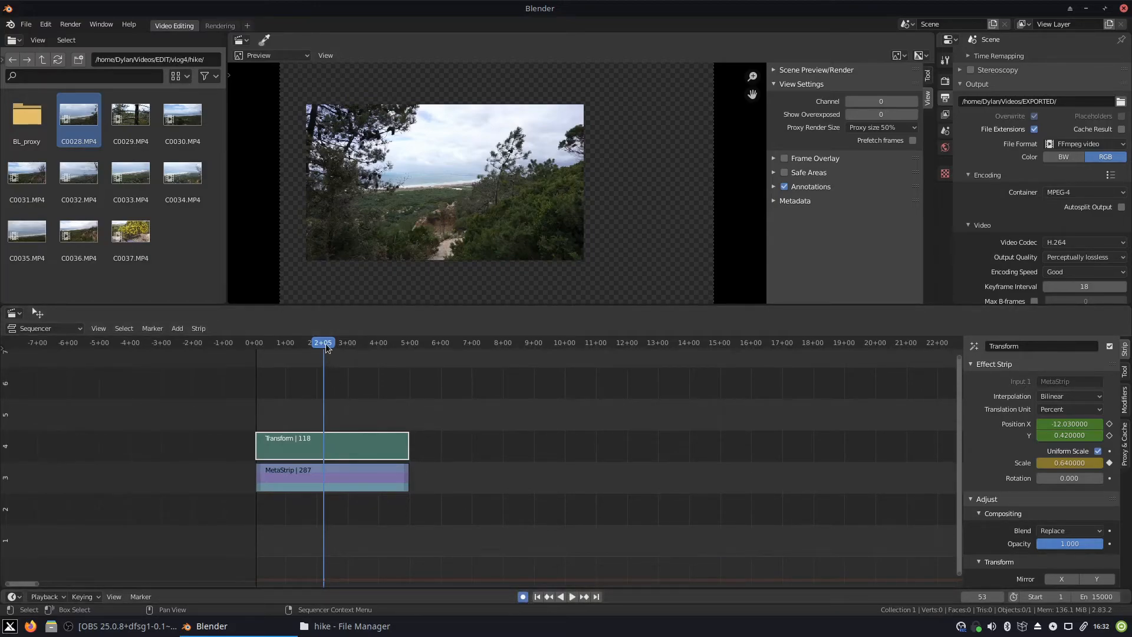
{"action": "left_click_drag", "start_coordinate": [325, 343], "coordinate": [337, 344]}
{"action": "left_click_drag", "start_coordinate": [1065, 435], "coordinate": [1014, 436]}
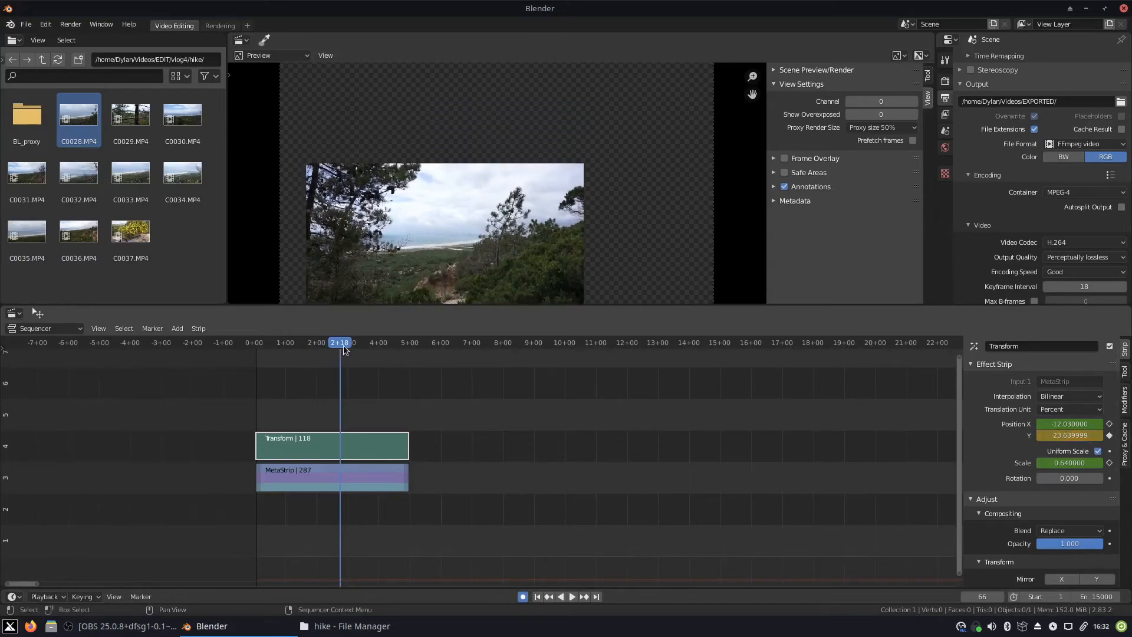
Animate the Transform strip further along the timeline with Position X about -32.37, and Scale about 3.4 at frame 97
{"action": "left_click_drag", "start_coordinate": [345, 349], "coordinate": [362, 343]}
{"action": "left_click_drag", "start_coordinate": [1068, 423], "coordinate": [1022, 423]}
{"action": "left_click_drag", "start_coordinate": [357, 344], "coordinate": [380, 344]}
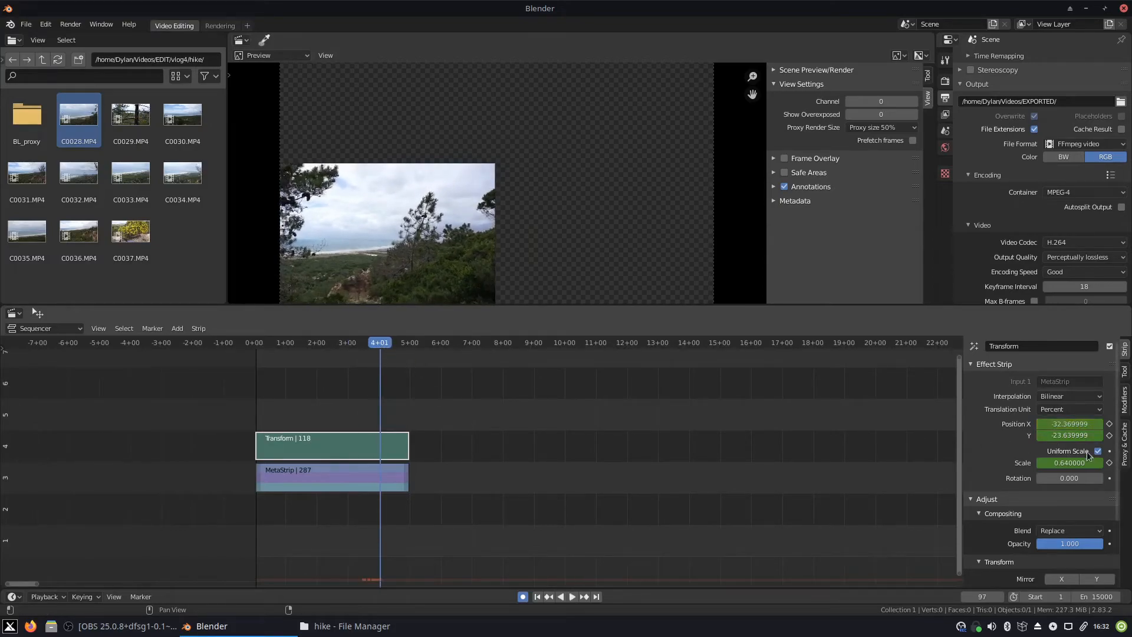
{"action": "mouse_move", "coordinate": [1070, 463]}
{"action": "left_mouse_down"}
{"action": "mouse_move", "coordinate": [1037, 463]}
{"action": "mouse_move", "coordinate": [1080, 463]}
{"action": "left_mouse_up"}
Play back the keyframed Transform animation, including from near the start of the strip
{"action": "key", "text": "space"}
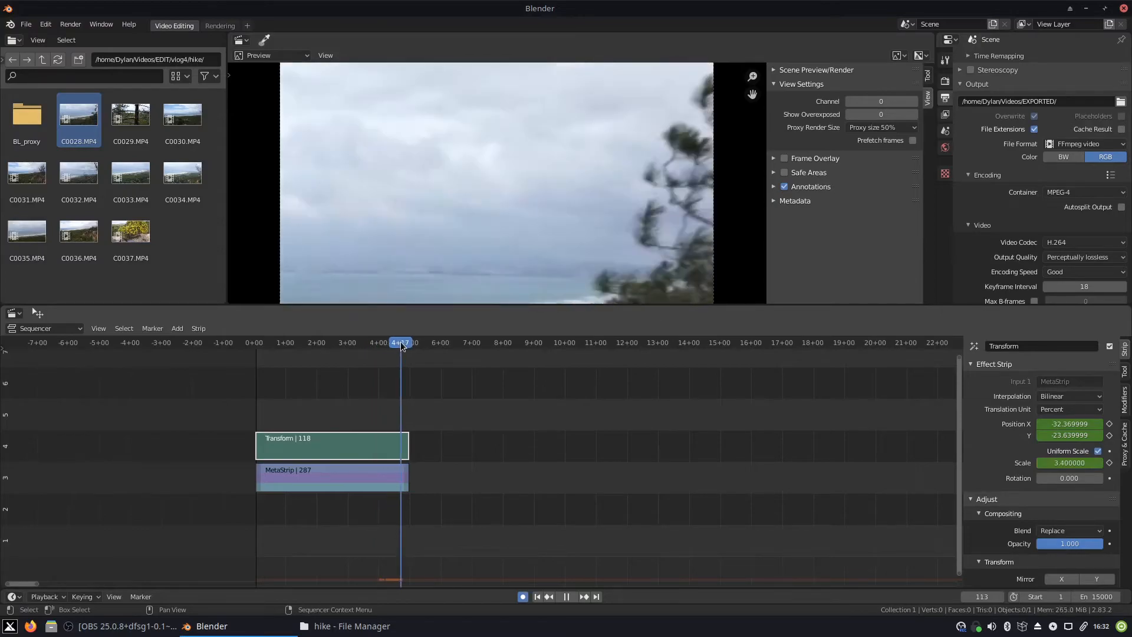
{"action": "left_click", "coordinate": [317, 344]}
{"action": "left_click_drag", "start_coordinate": [316, 346], "coordinate": [268, 346]}
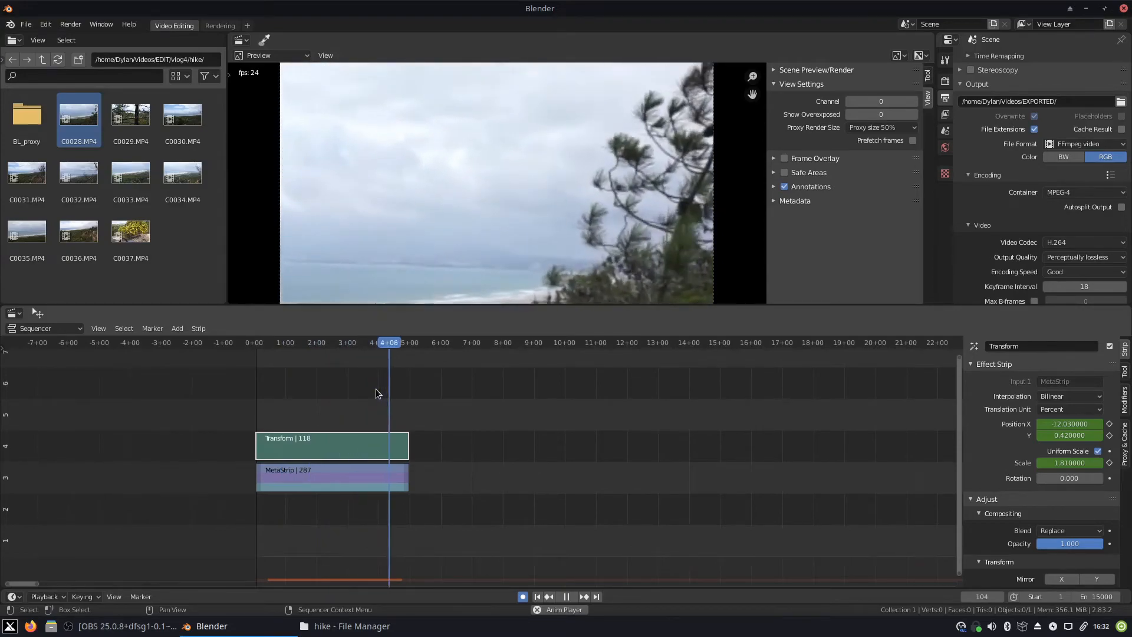
Return the playhead to 0+17 and delete the Transform strip in channel 4
{"action": "key", "text": "space"}
{"action": "left_click", "coordinate": [277, 345]}
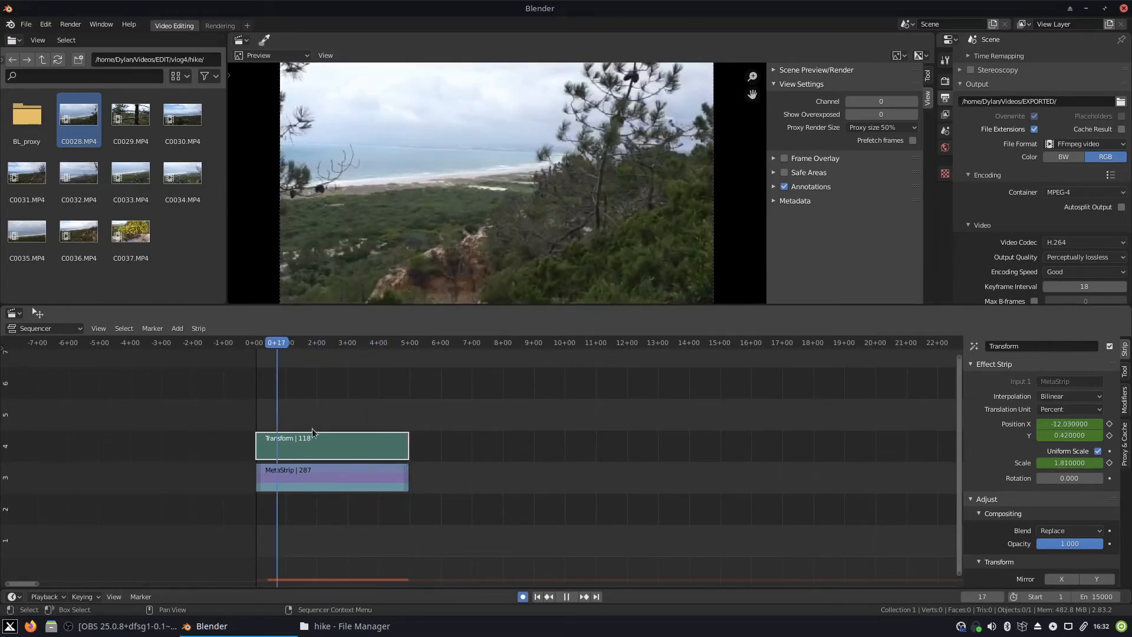
{"action": "key", "text": "x"}
{"action": "left_click", "coordinate": [324, 442]}
Add a Speed Control effect to the meta strip and disable Stretch to input strip length
{"action": "mouse_move", "coordinate": [177, 333]}
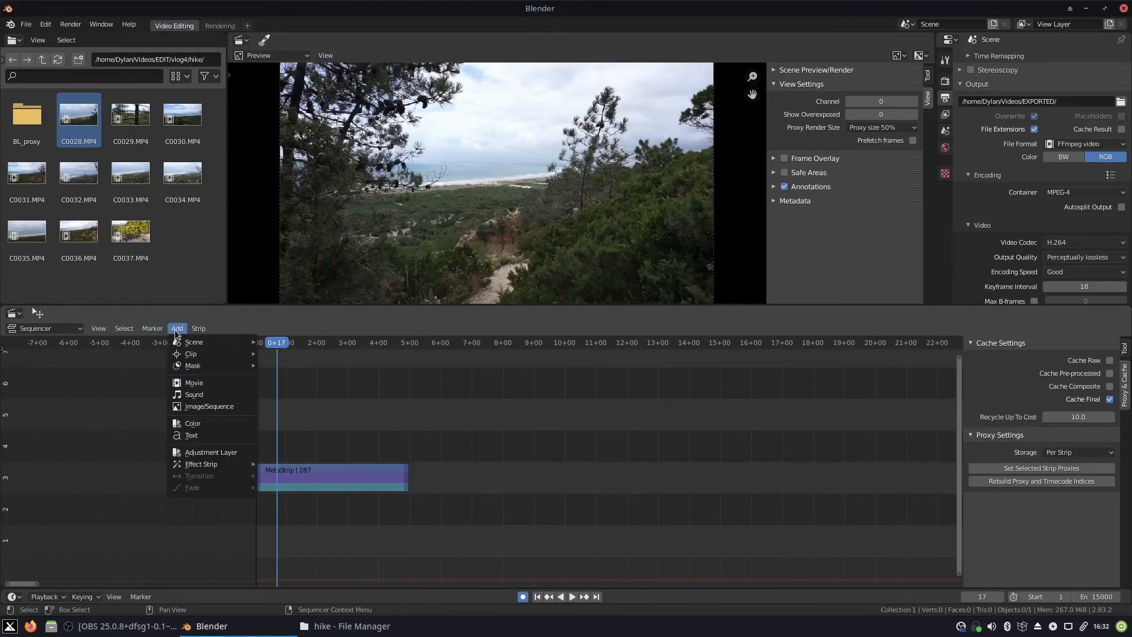
{"action": "mouse_move", "coordinate": [226, 466]}
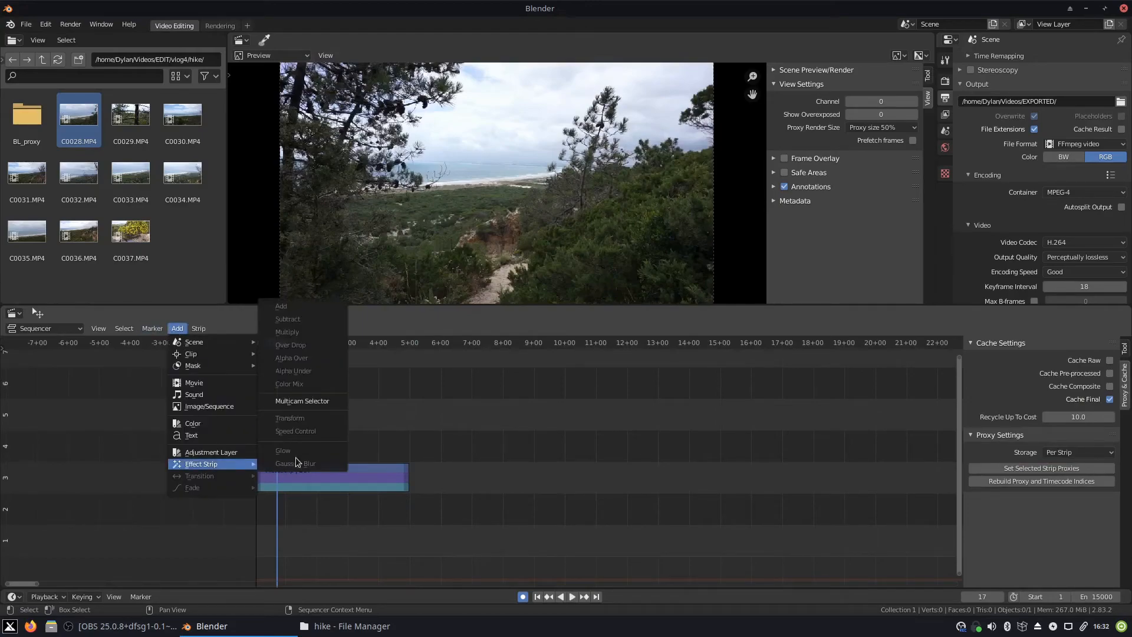
{"action": "left_click", "coordinate": [351, 469]}
{"action": "left_click", "coordinate": [177, 328]}
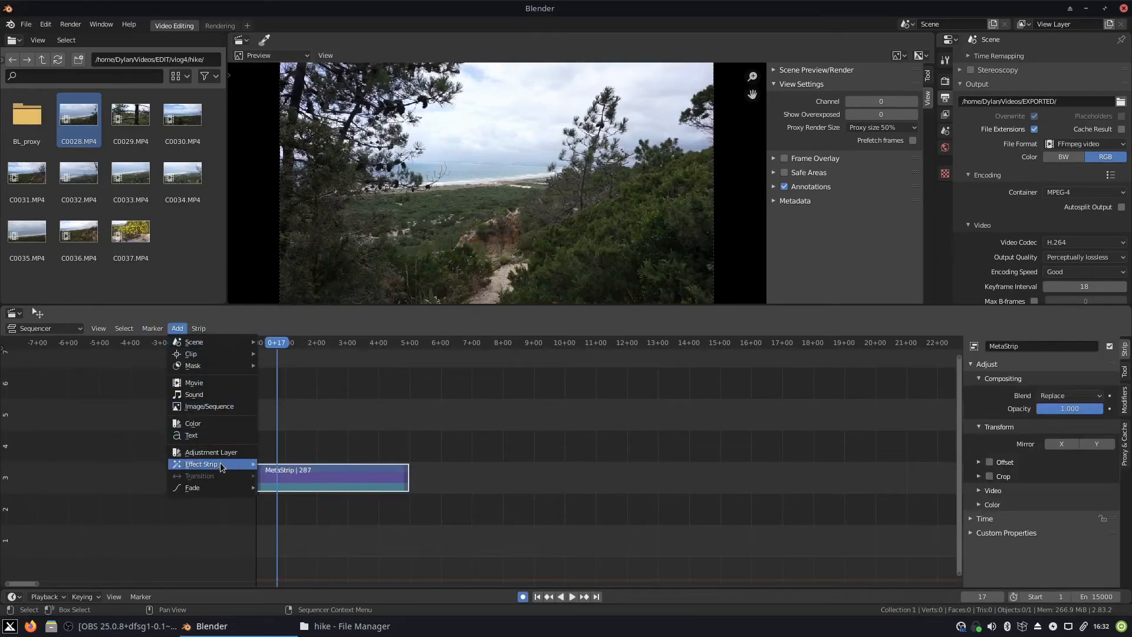
{"action": "mouse_move", "coordinate": [224, 465]}
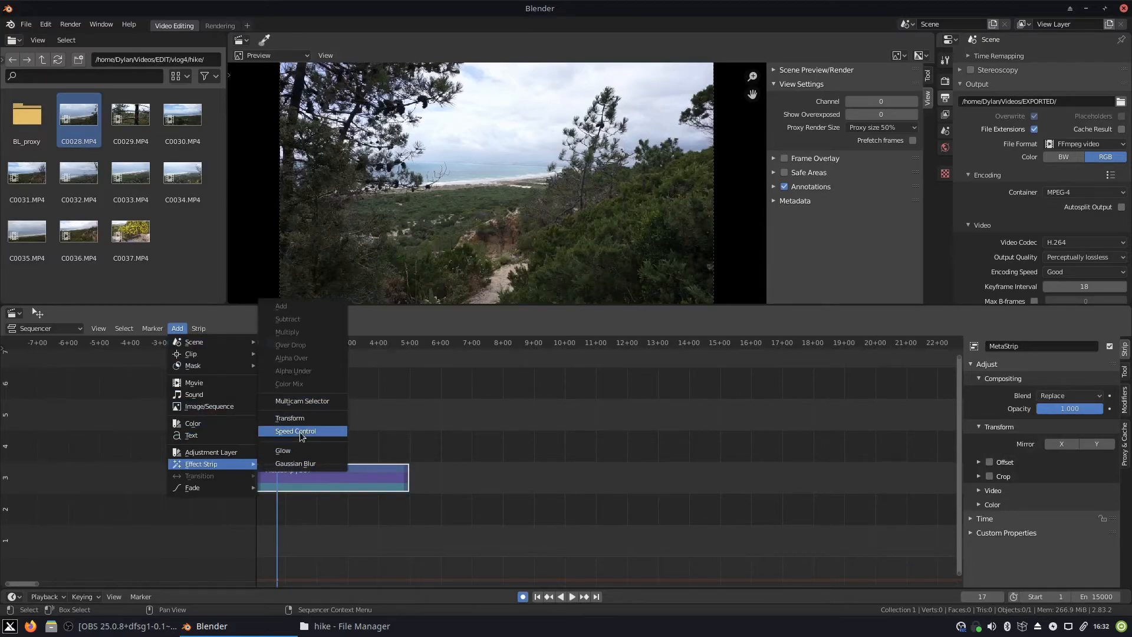
{"action": "left_click", "coordinate": [293, 431]}
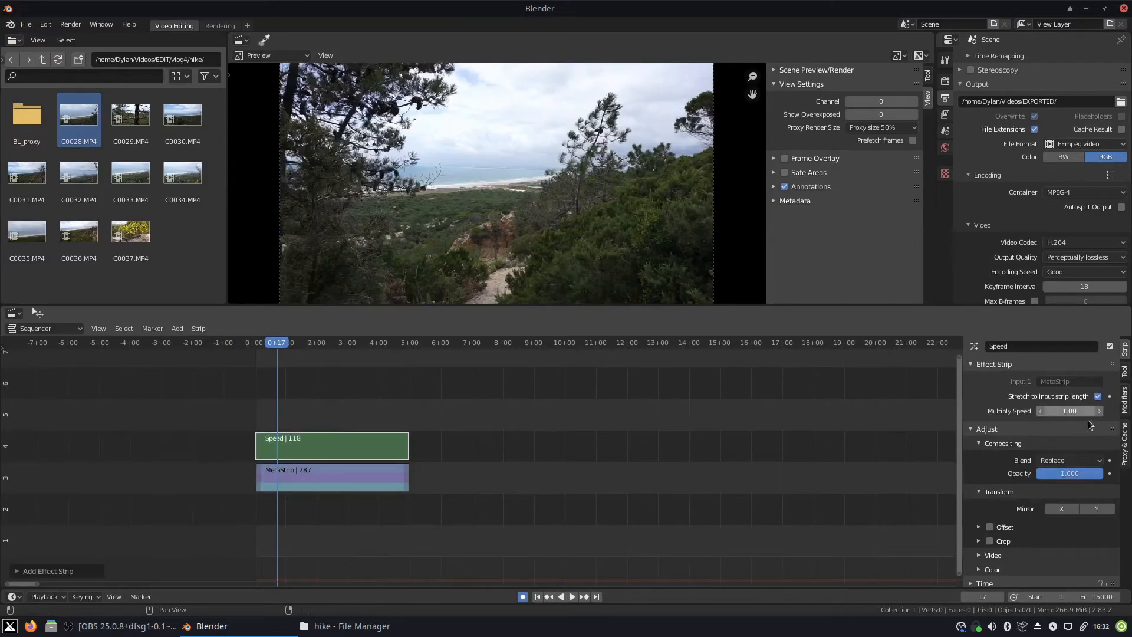
{"action": "left_click", "coordinate": [1098, 397]}
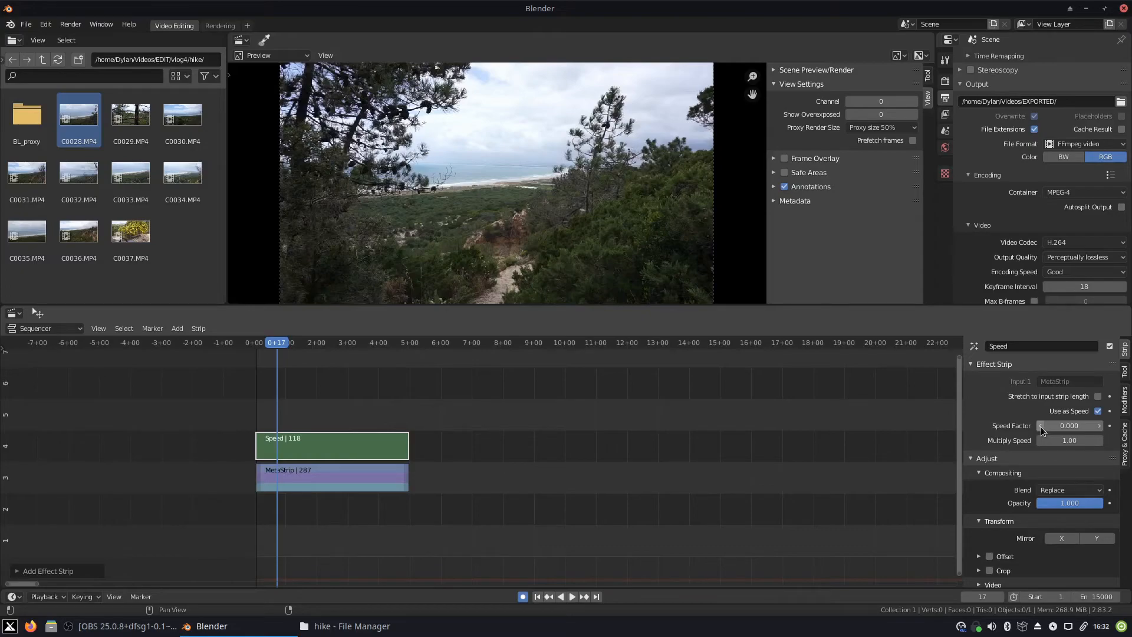
Enter the meta strip and adjust the pitch of the C0028.MP4 sound strip in channel 1
{"action": "left_click", "coordinate": [342, 473]}
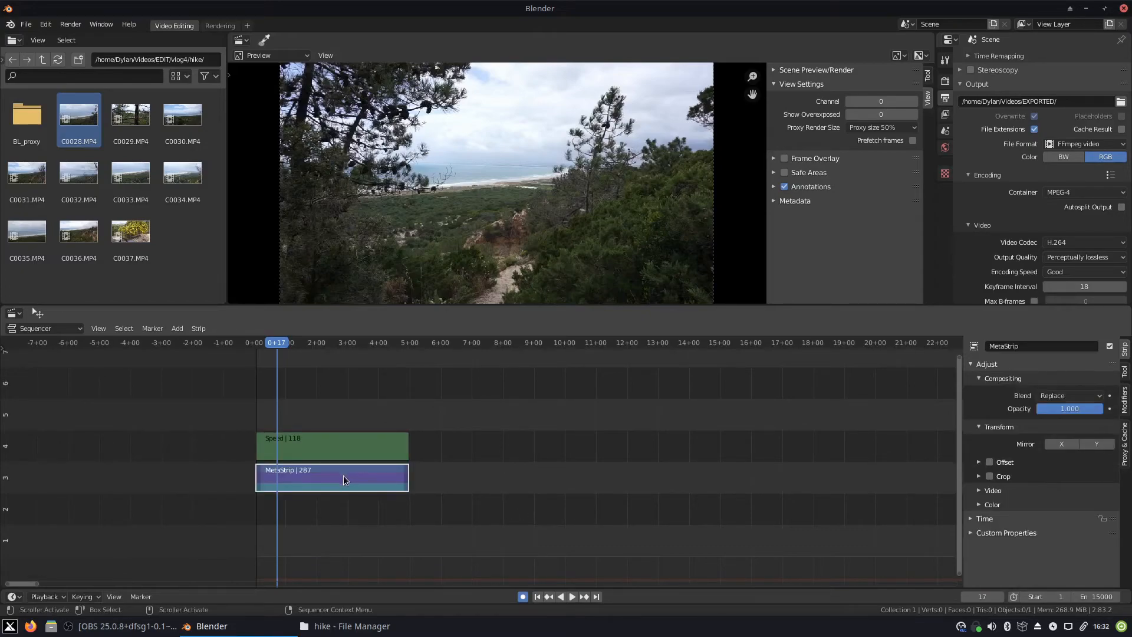
{"action": "key", "text": "Tab"}
{"action": "left_click", "coordinate": [346, 546]}
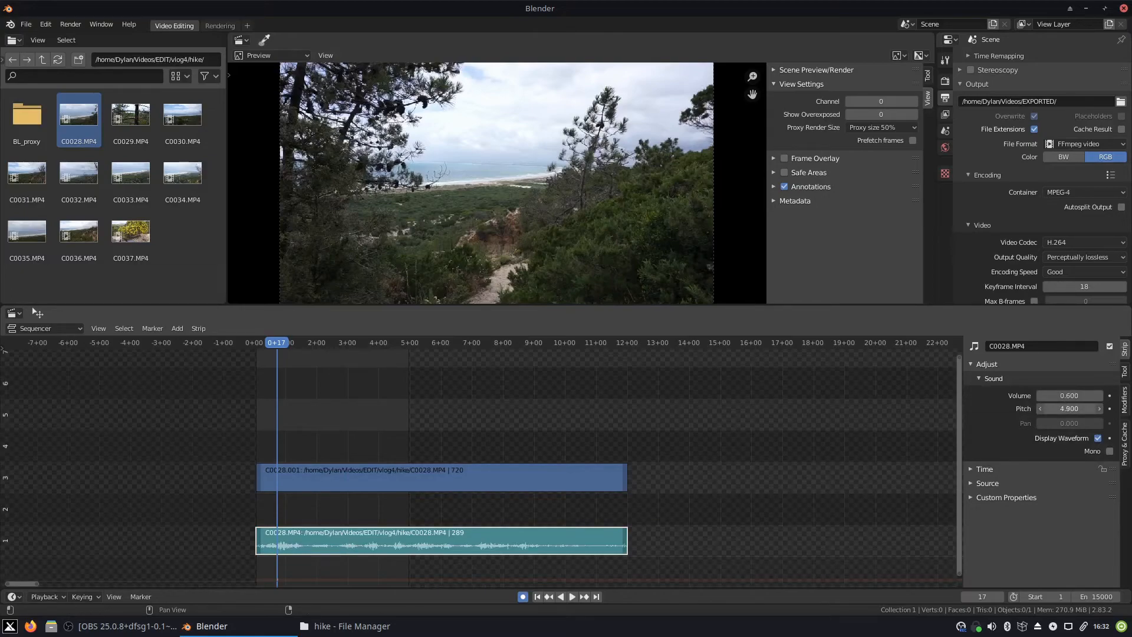
{"action": "left_click_drag", "start_coordinate": [1068, 410], "coordinate": [1116, 409]}
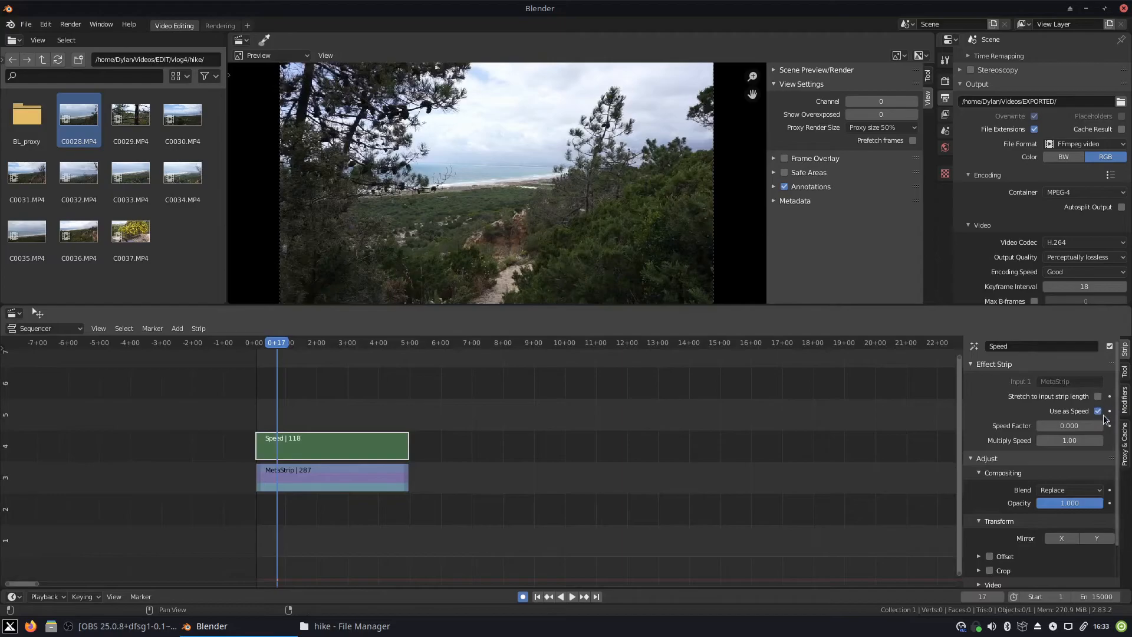
Set the Speed strip's Speed Factor to about 9.1 and play the clip, including once from the timeline start
{"action": "mouse_move", "coordinate": [1070, 425]}
{"action": "left_mouse_down"}
{"action": "mouse_move", "coordinate": [1090, 426]}
{"action": "mouse_move", "coordinate": [1061, 425]}
{"action": "mouse_move", "coordinate": [1080, 426]}
{"action": "left_mouse_up"}
{"action": "key", "text": "space"}
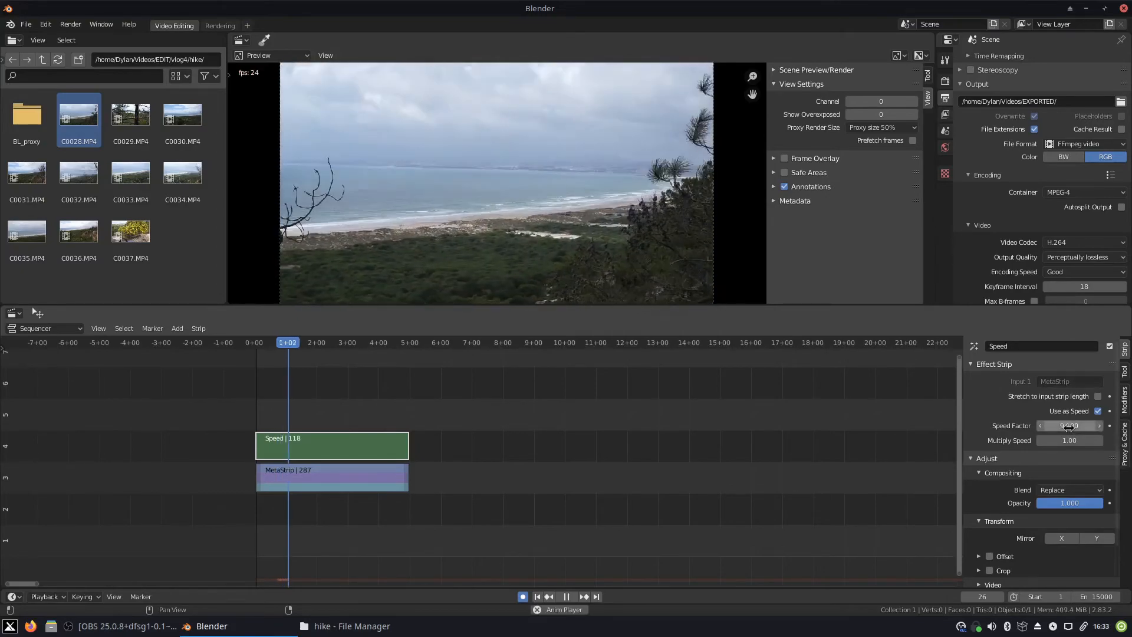
{"action": "key", "text": "space"}
{"action": "key", "text": "space"}
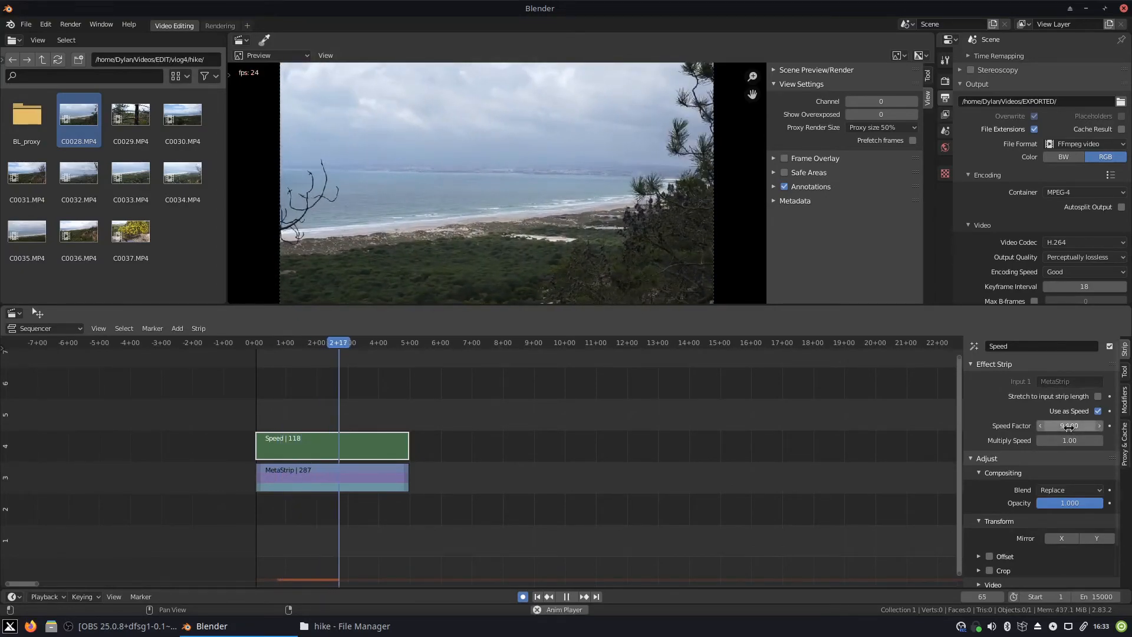
{"action": "key", "text": "space"}
{"action": "left_click_drag", "start_coordinate": [359, 346], "coordinate": [242, 351]}
{"action": "key", "text": "space"}
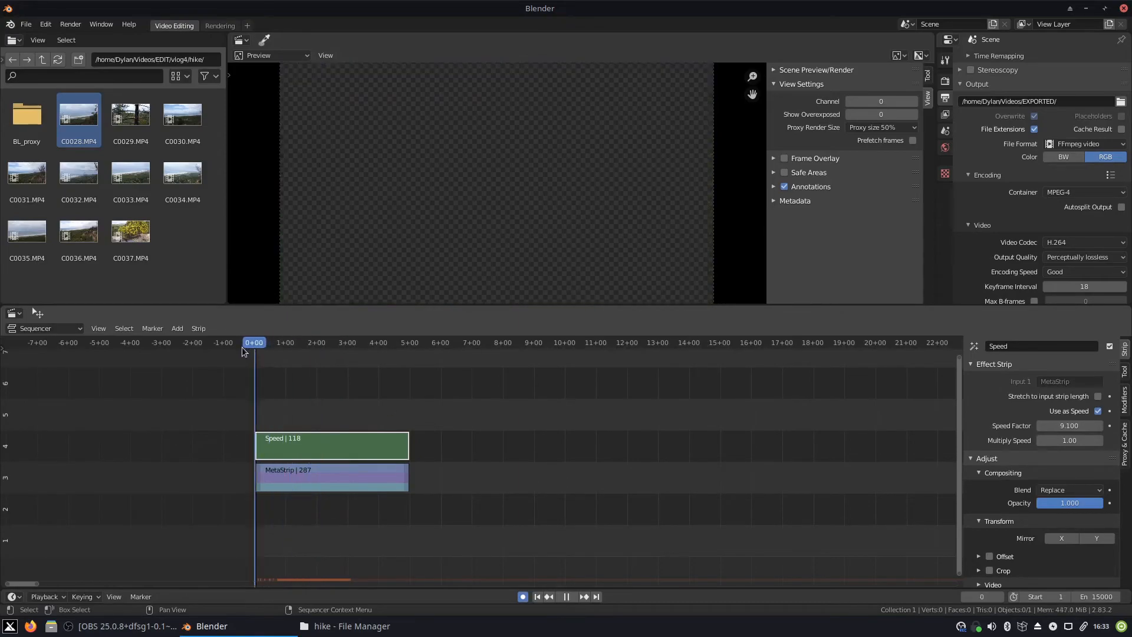
{"action": "key", "text": "space"}
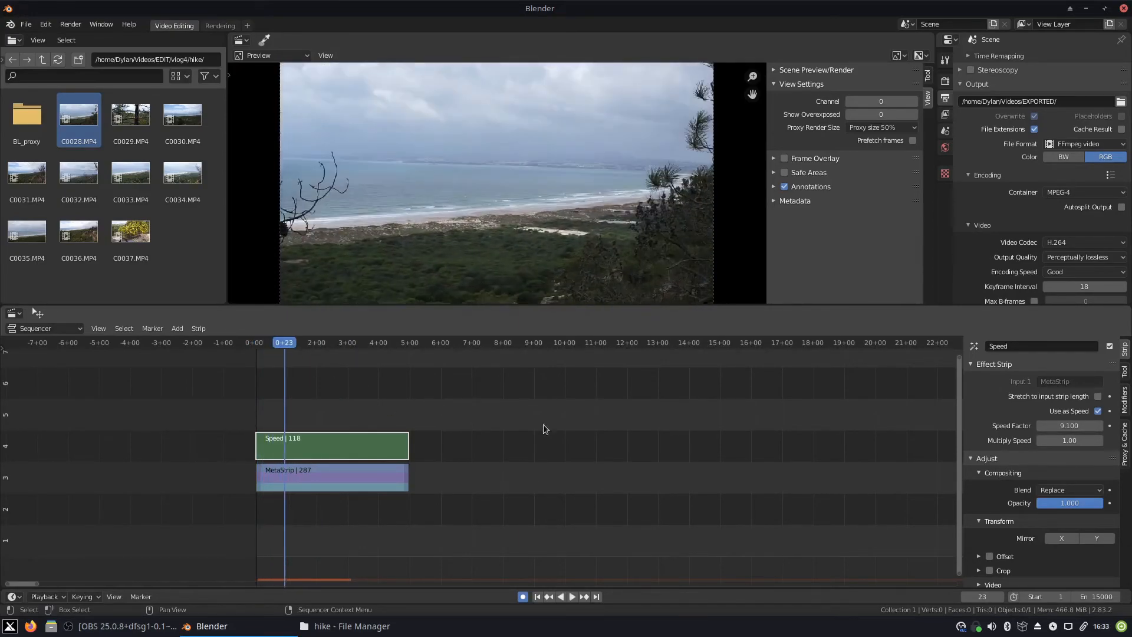
Collapse the Effect Strip settings and delete the Speed strip in channel 4
{"action": "left_click", "coordinate": [972, 364]}
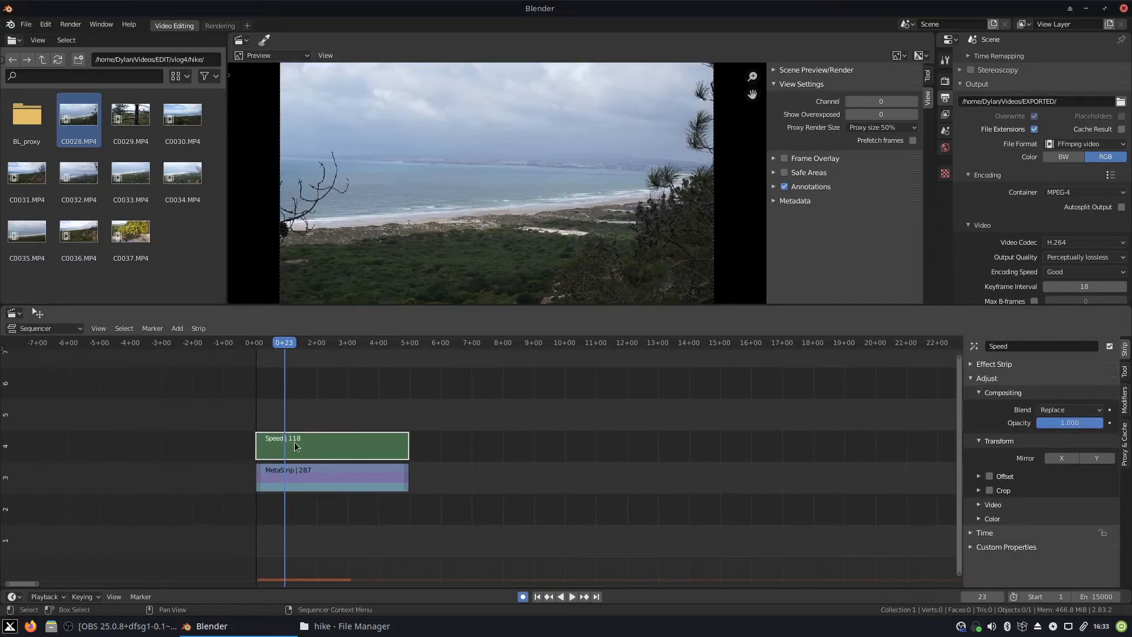
{"action": "key", "text": "x"}
{"action": "left_click", "coordinate": [305, 455]}
Select the meta strip in channel 3 and examine the available effect strip types and strip Transform operations
{"action": "left_click", "coordinate": [177, 328]}
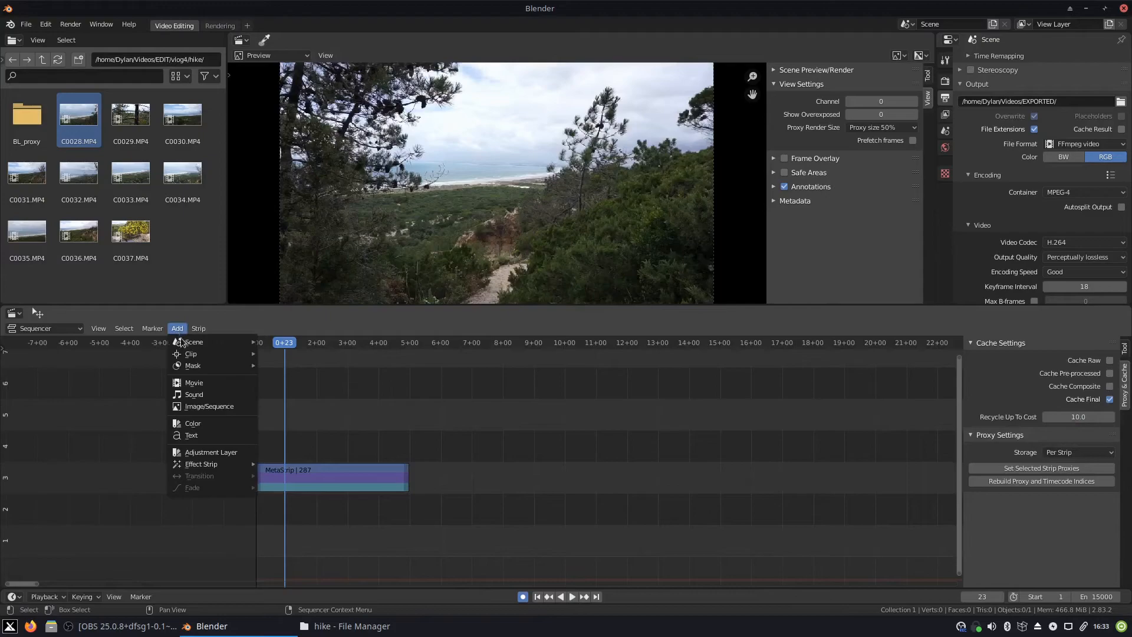
{"action": "mouse_move", "coordinate": [209, 467]}
{"action": "left_click", "coordinate": [314, 476]}
{"action": "left_click", "coordinate": [176, 328]}
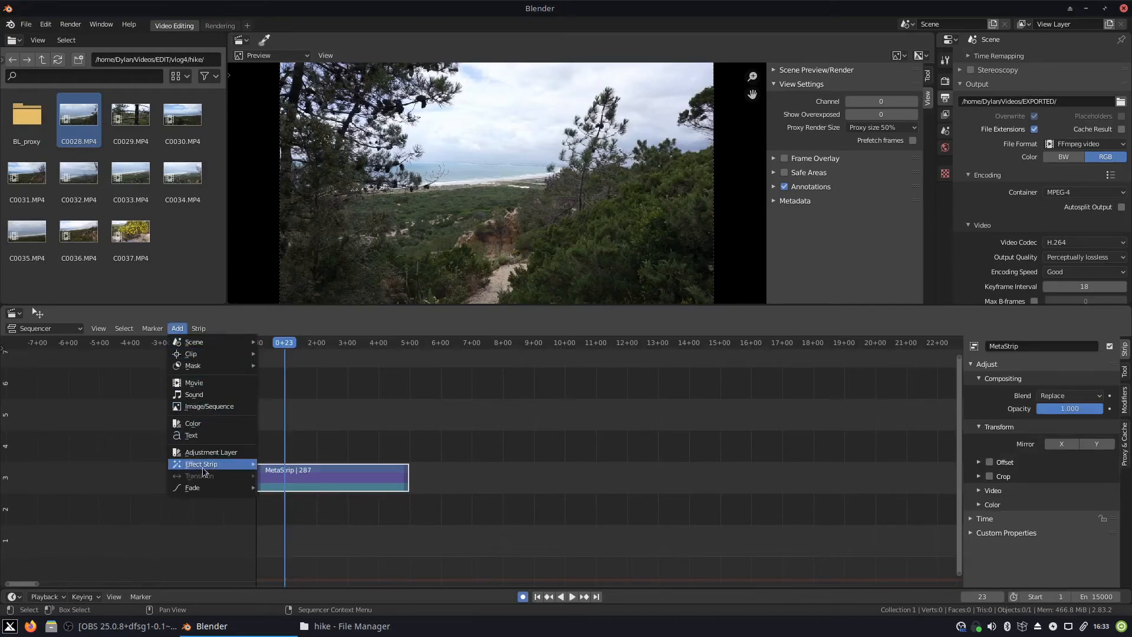
{"action": "mouse_move", "coordinate": [199, 465]}
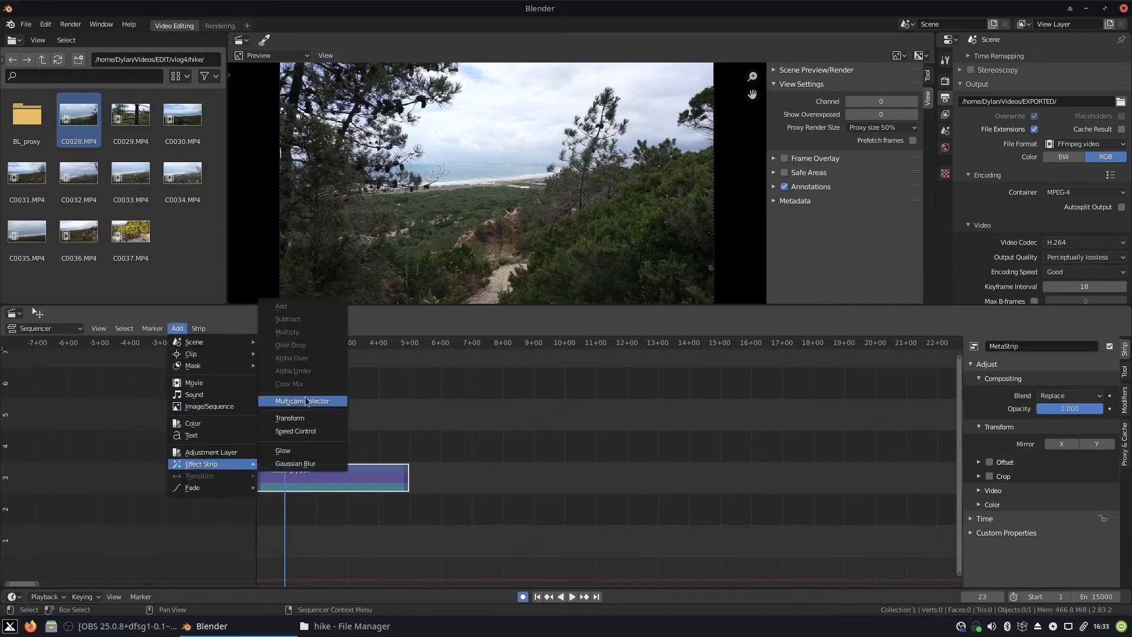
{"action": "left_click", "coordinate": [420, 415]}
{"action": "left_click", "coordinate": [199, 328]}
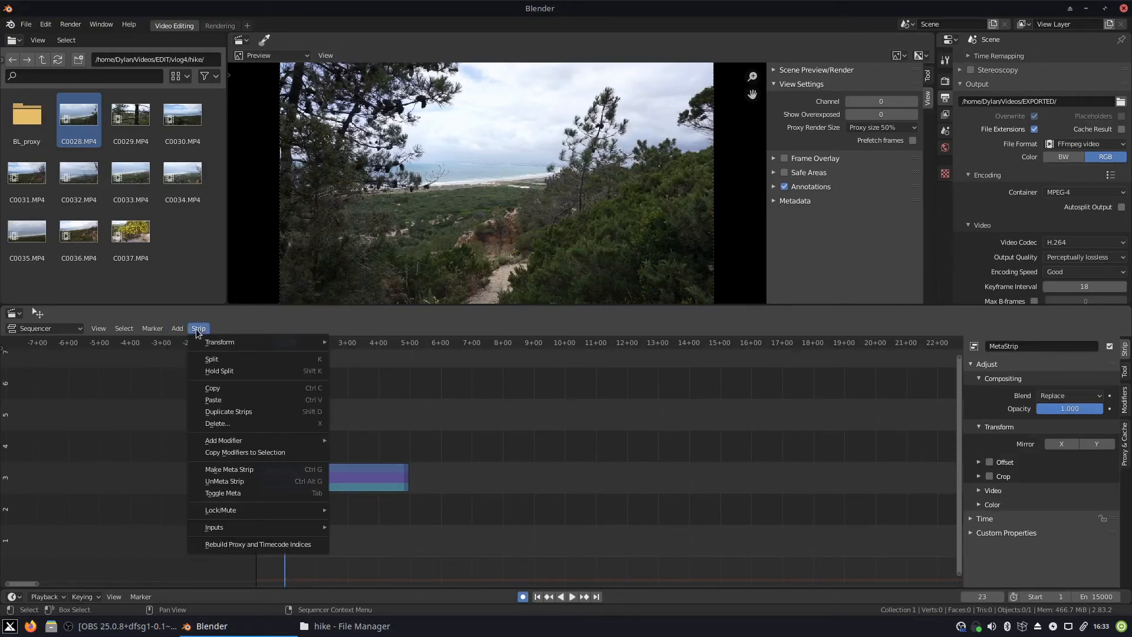
{"action": "mouse_move", "coordinate": [224, 347]}
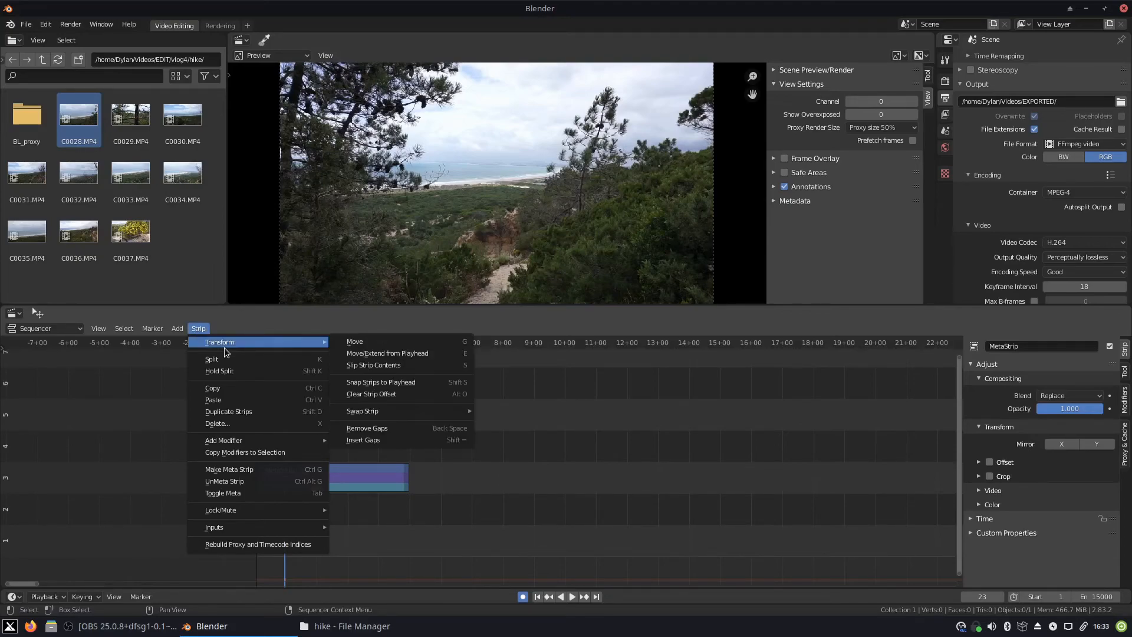
{"action": "left_click", "coordinate": [461, 441]}
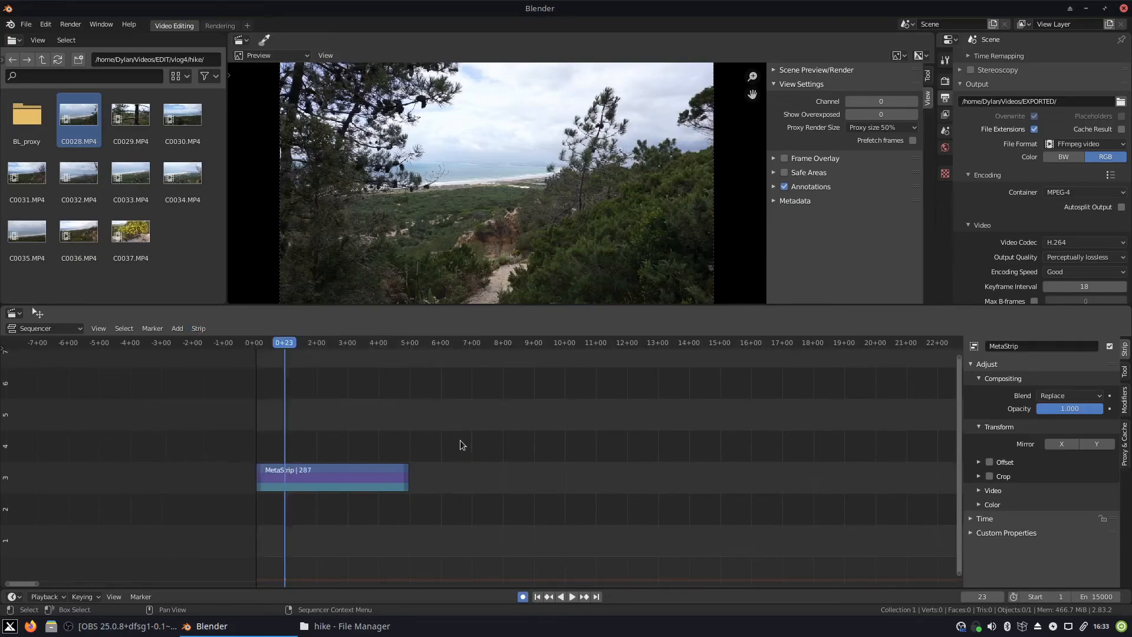
{"action": "left_click", "coordinate": [344, 472]}
{"action": "left_click", "coordinate": [198, 328]}
{"action": "mouse_move", "coordinate": [240, 346]}
{"action": "left_click", "coordinate": [375, 346]}
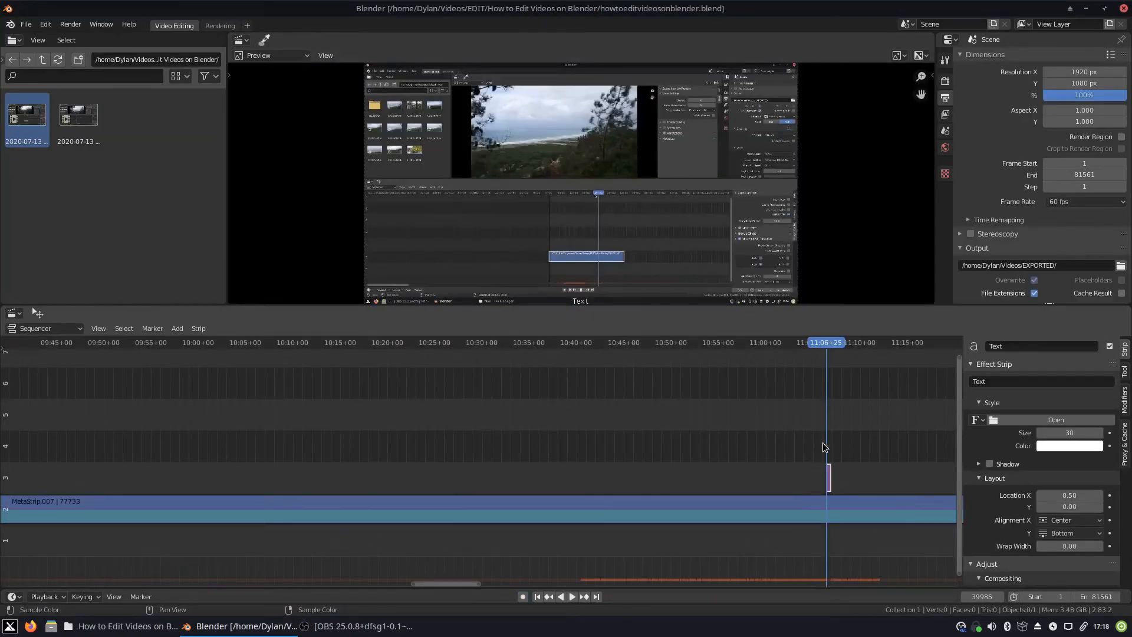
Delete the Text strip in channel 3 at the playhead
{"action": "scroll", "coordinate": [827, 427], "scroll_direction": "up", "scroll_amount": 4}
{"action": "middle_click_drag", "start_coordinate": [859, 442], "coordinate": [616, 442]}
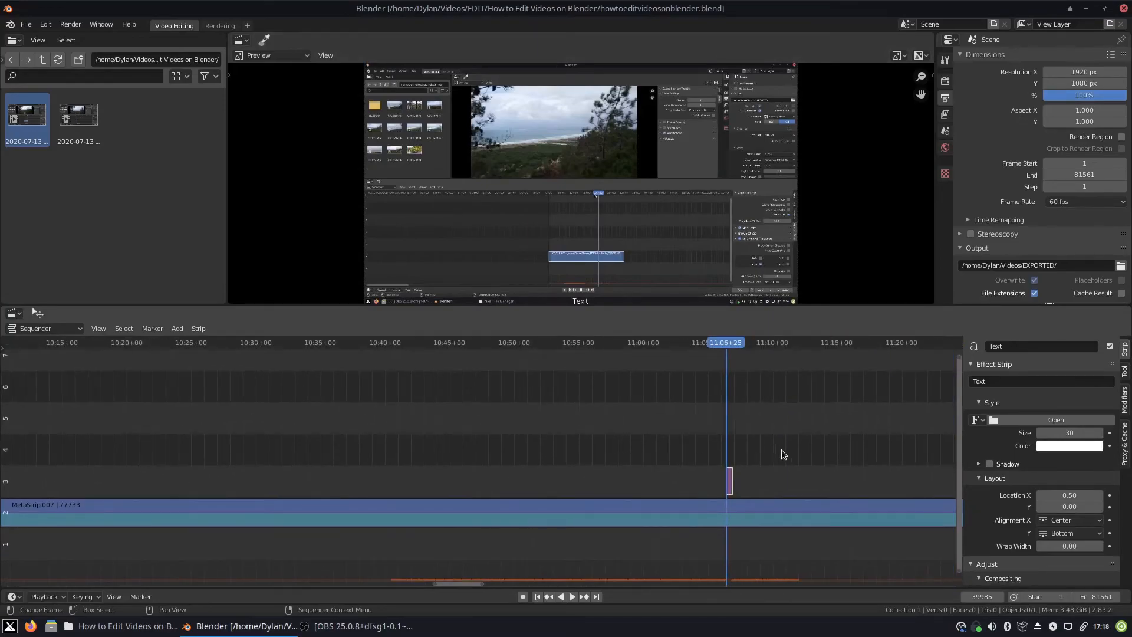
{"action": "scroll", "coordinate": [800, 449], "scroll_direction": "up", "scroll_amount": 3}
{"action": "middle_click_drag", "start_coordinate": [799, 449], "coordinate": [567, 440]}
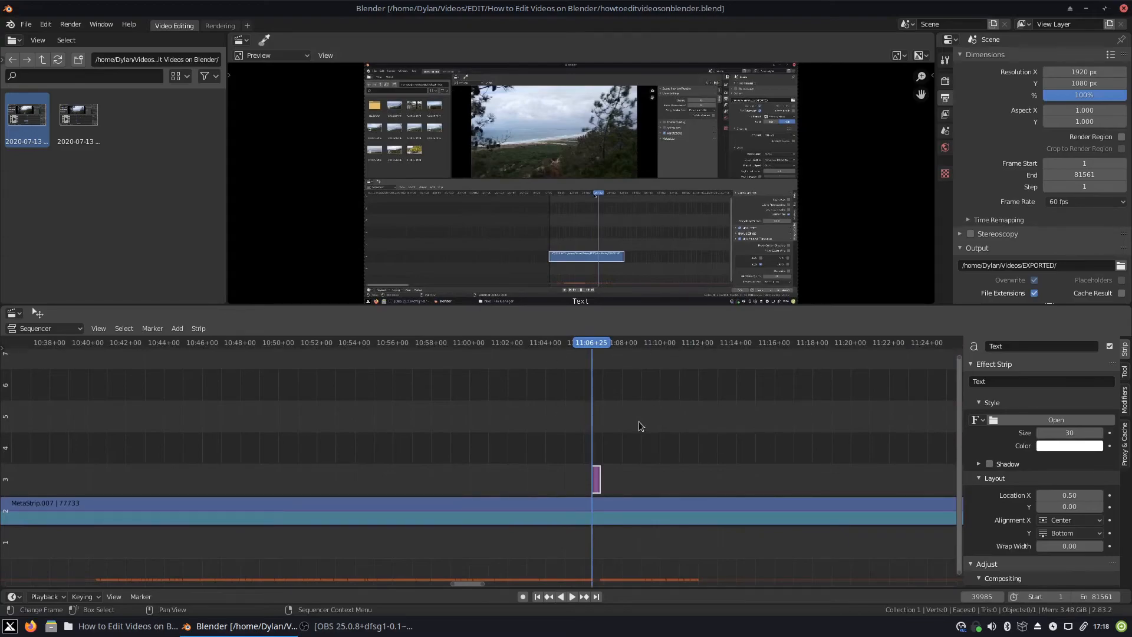
{"action": "left_click", "coordinate": [595, 479]}
{"action": "key", "text": "x"}
{"action": "left_click", "coordinate": [590, 477]}
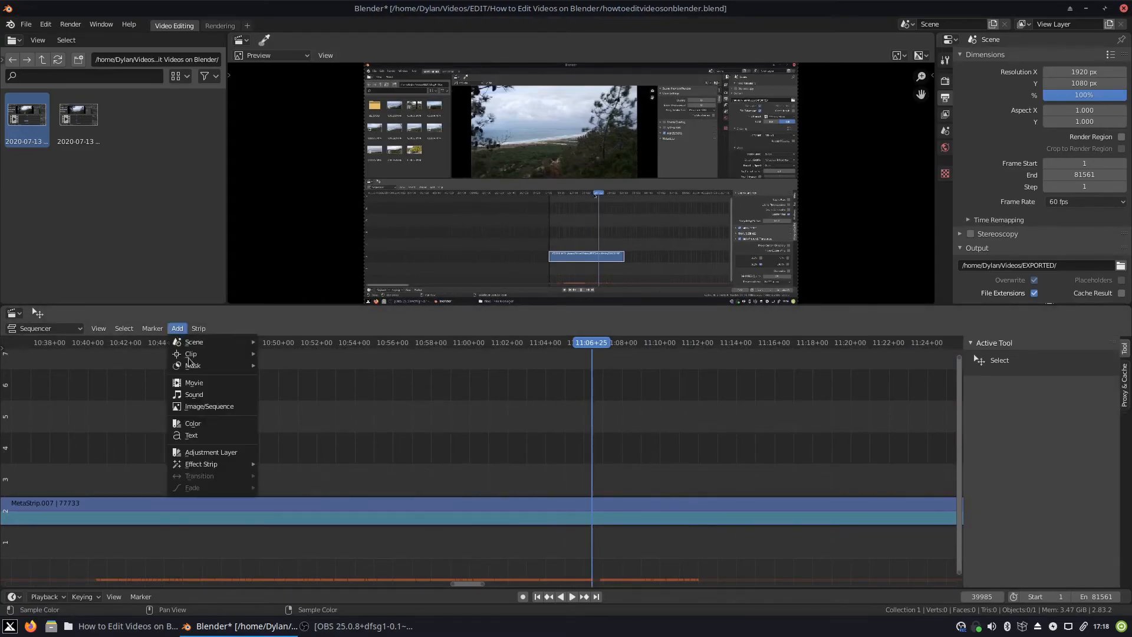
Add a Text strip at the playhead and load the DejaVuSans-Oblique.ttf font from the dejavu folder
{"action": "left_click", "coordinate": [197, 436]}
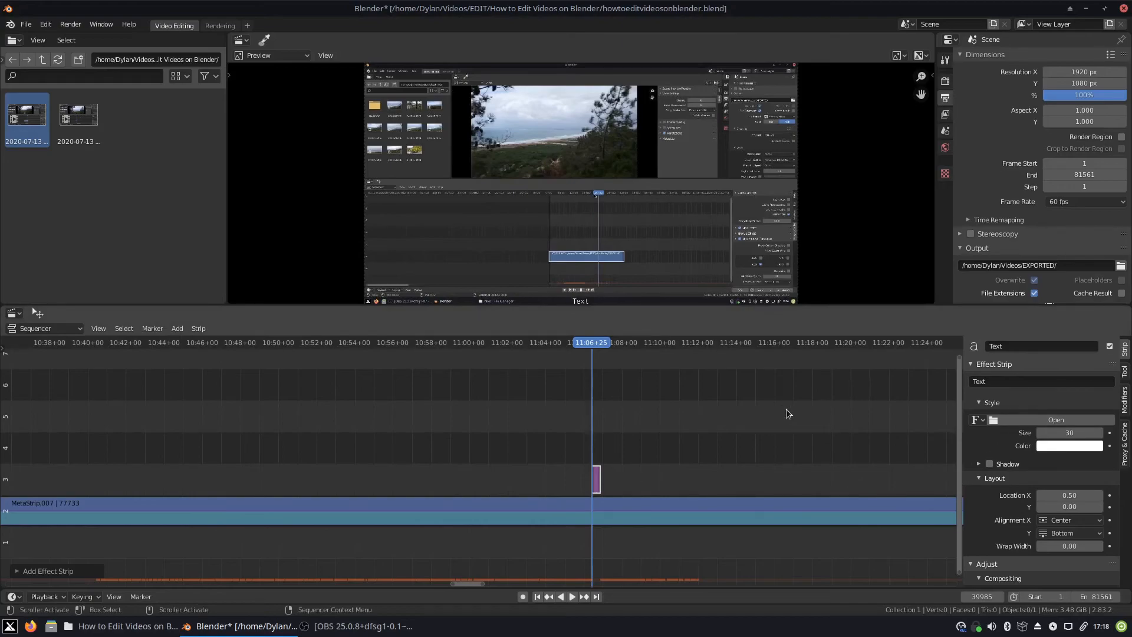
{"action": "left_click", "coordinate": [1021, 420]}
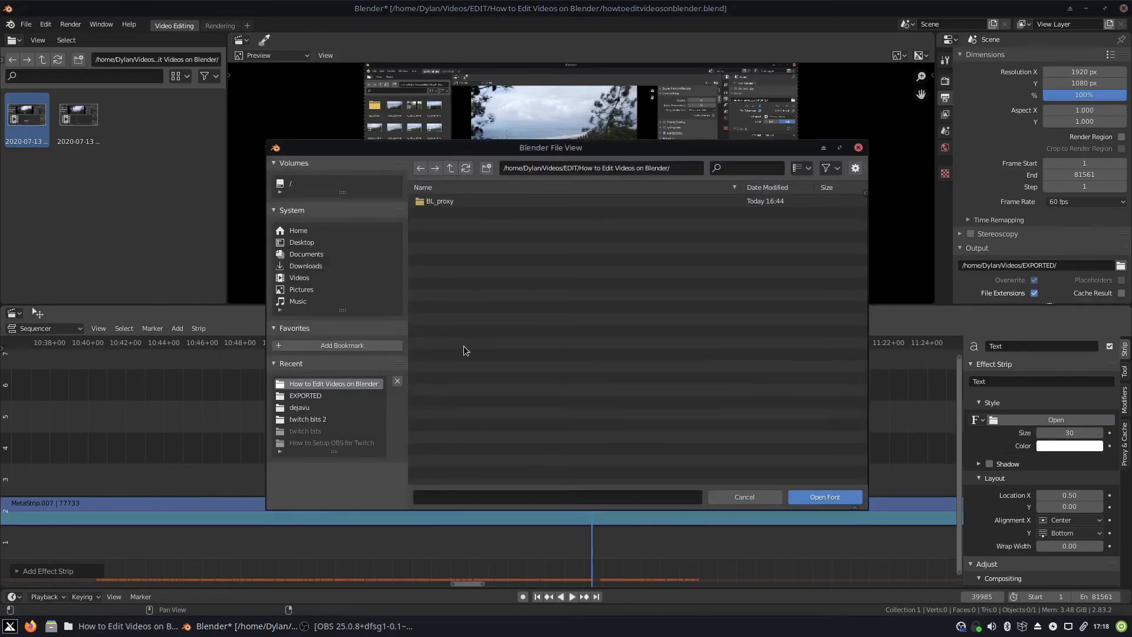
{"action": "left_click", "coordinate": [311, 408]}
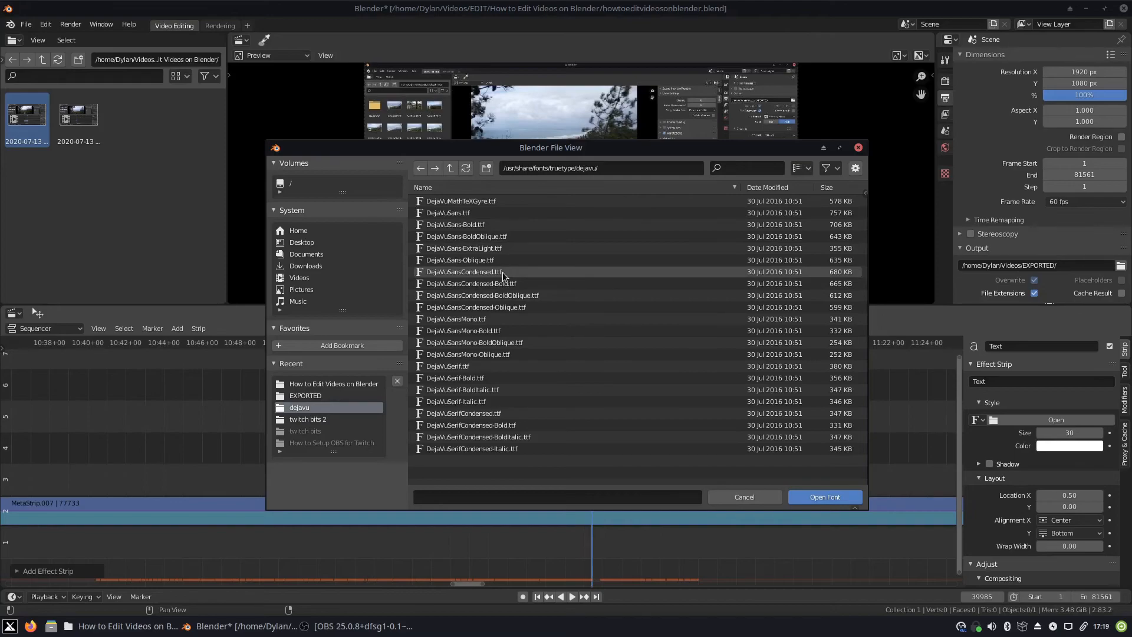
{"action": "left_click", "coordinate": [472, 260]}
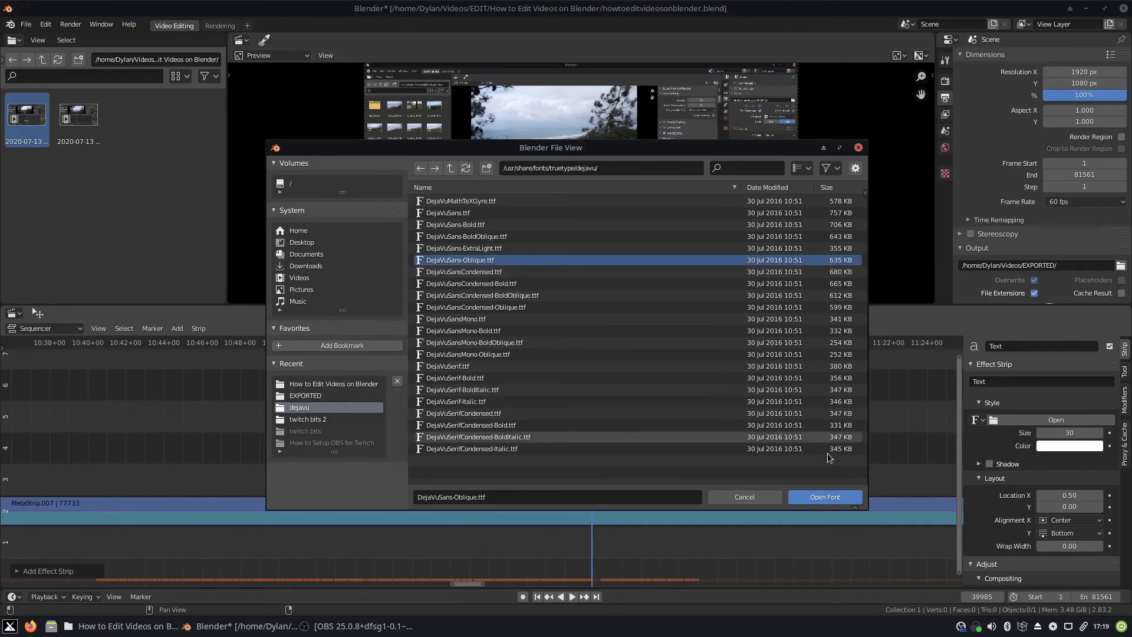
{"action": "left_click", "coordinate": [834, 496]}
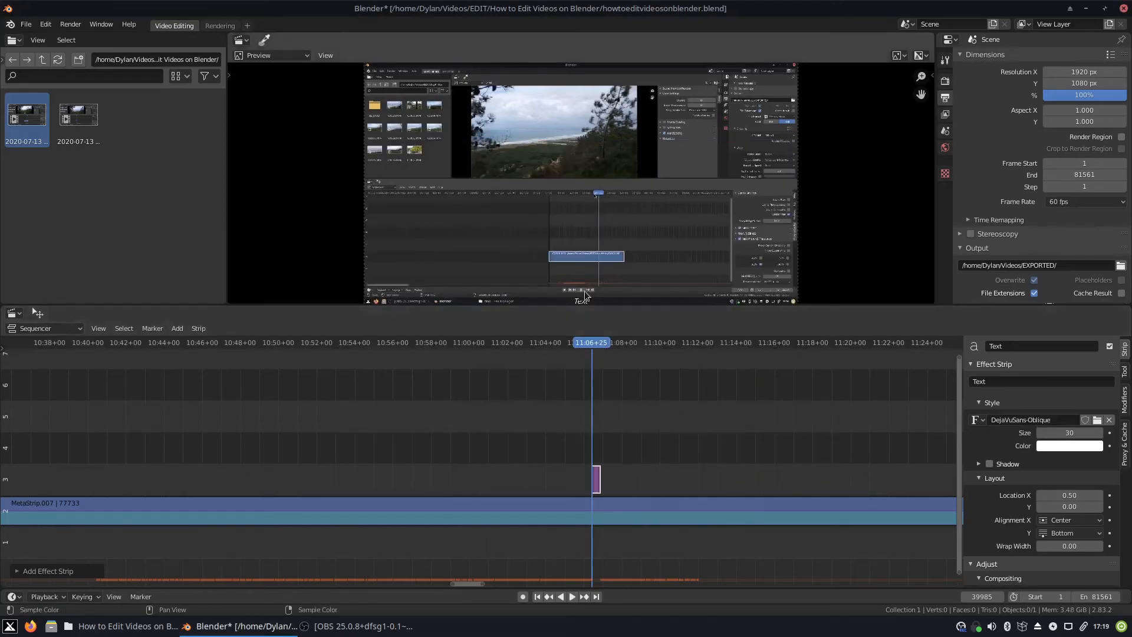
Set the Text strip's Y location to 0.39 and its font size to 100
{"action": "left_click", "coordinate": [1069, 506]}
{"action": "type", "text": "0.3"}
{"action": "key", "text": "Return"}
{"action": "left_click_drag", "start_coordinate": [1069, 506], "coordinate": [1096, 507]}
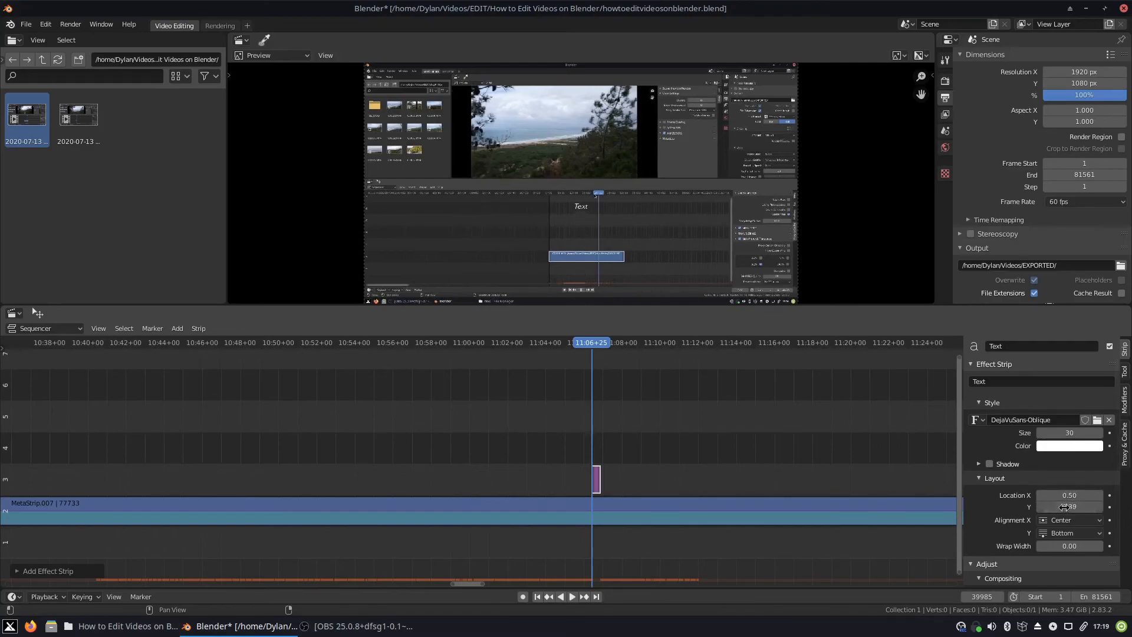
{"action": "left_click_drag", "start_coordinate": [1061, 433], "coordinate": [1098, 433]}
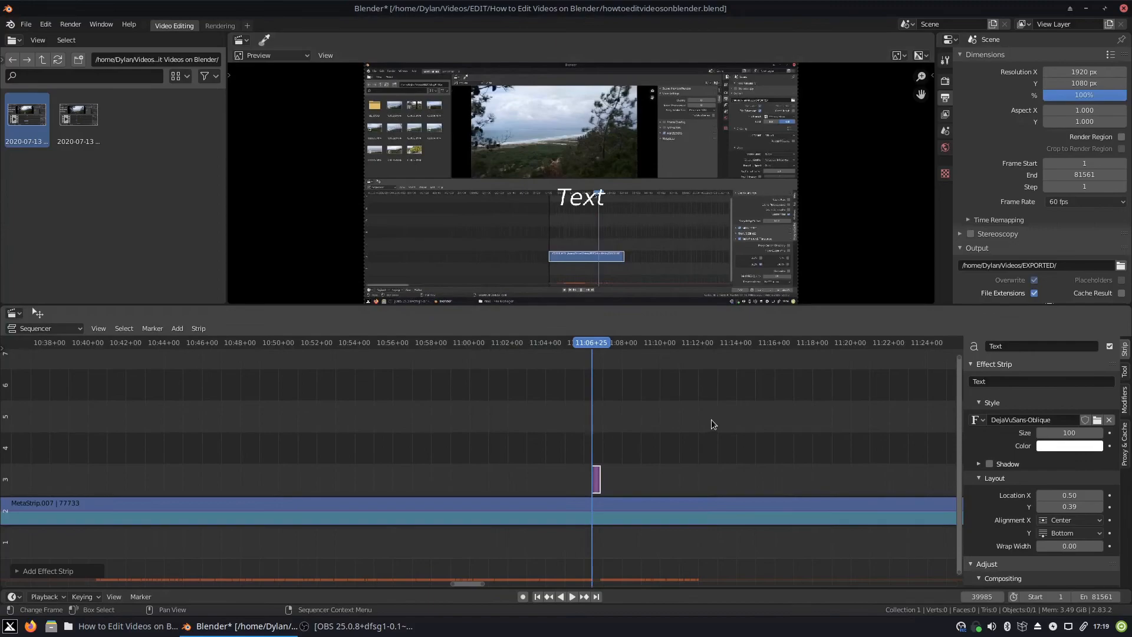
Deselect the Text strip, save the project file and switch to the OBS window
{"action": "left_click", "coordinate": [562, 435]}
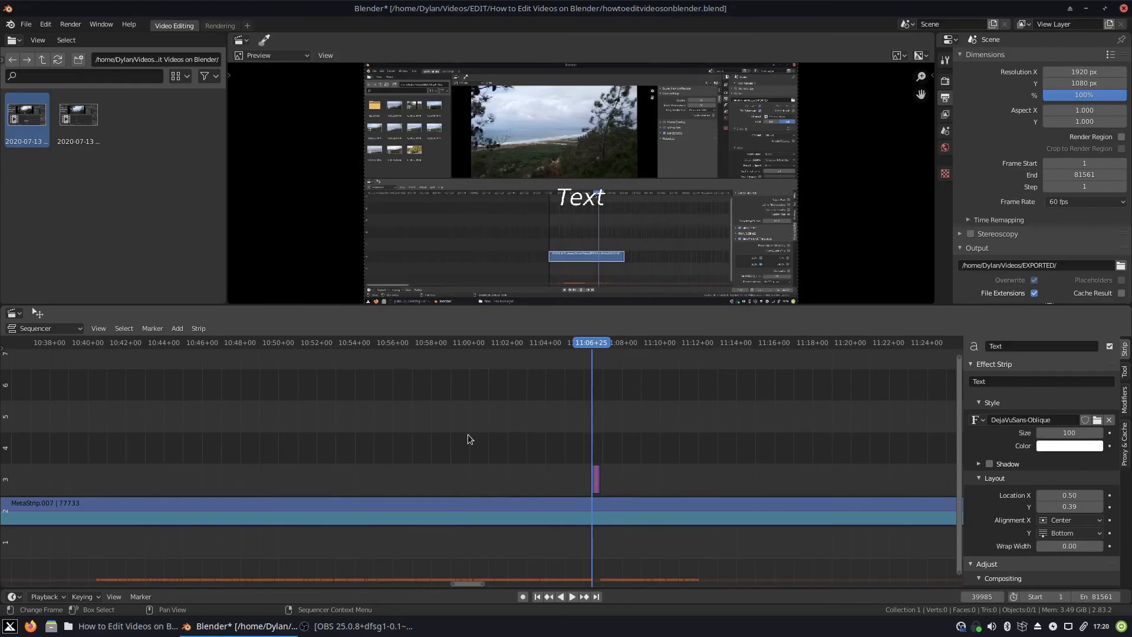
{"action": "key", "text": "ctrl+s"}
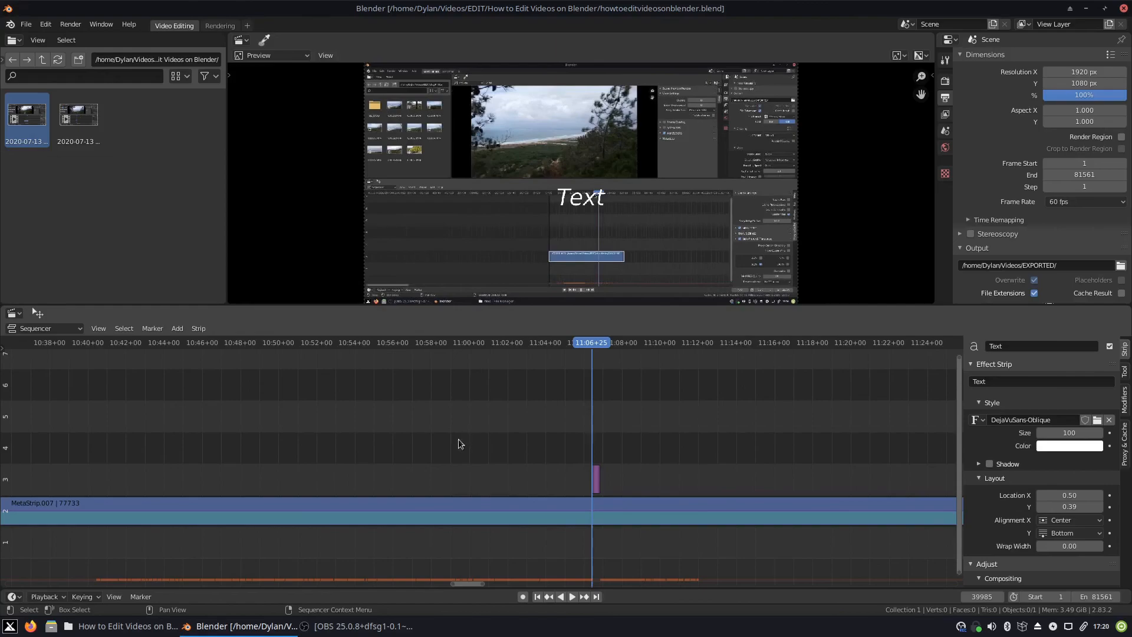
{"action": "key", "text": "alt+Tab"}
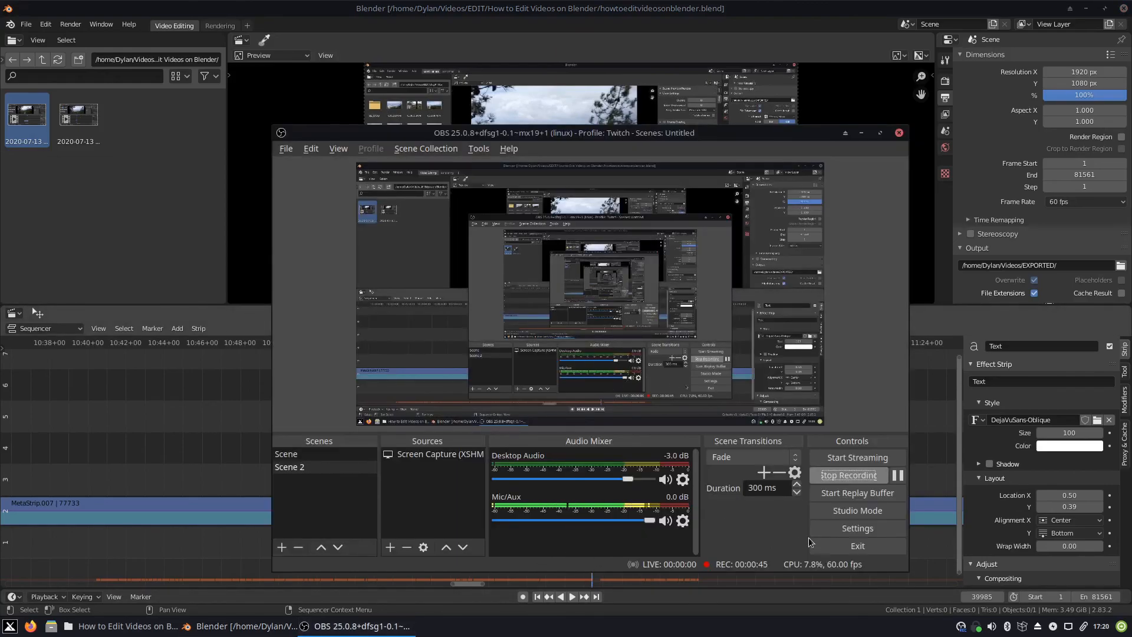